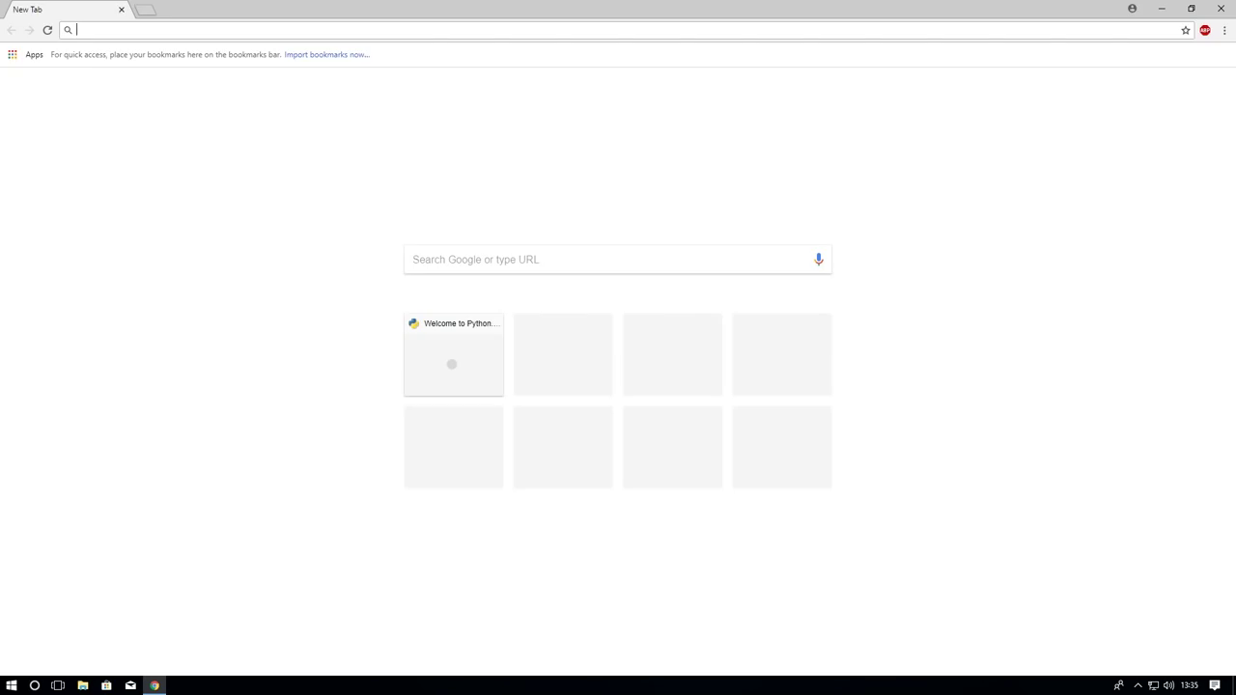
Step: Go to python.org and open the Python Releases for Windows page
{"action": "type", "text": "p"}
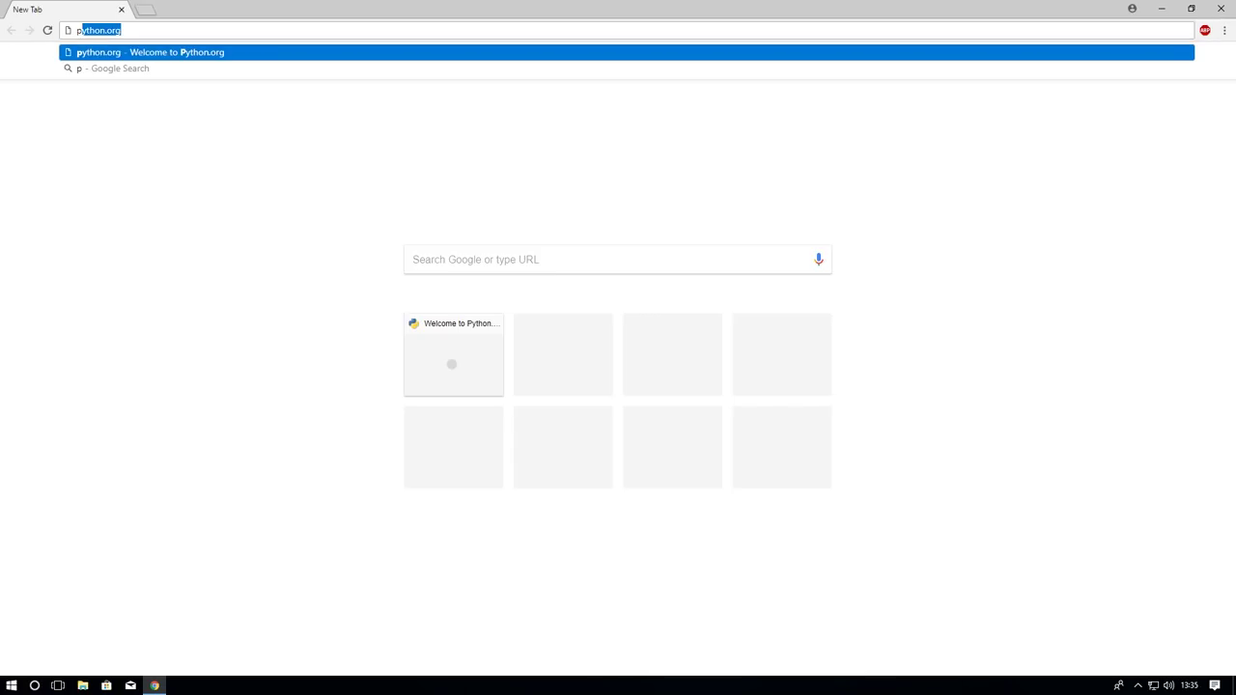
{"action": "key", "text": "Return"}
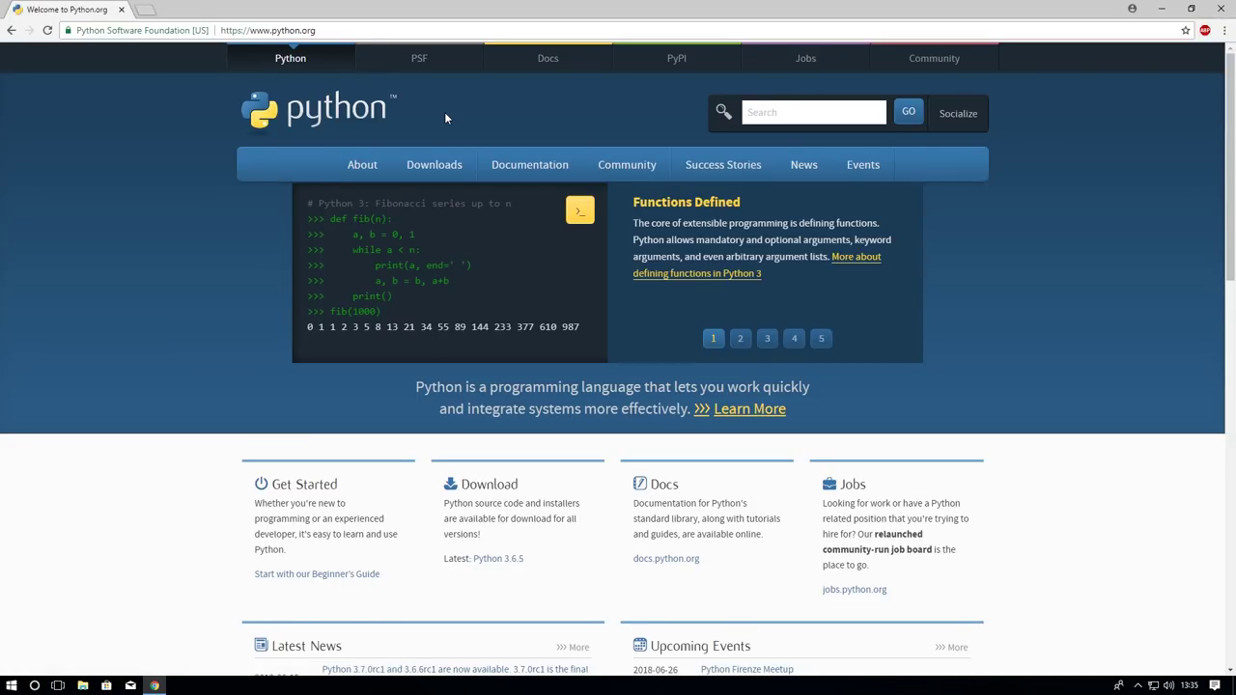
{"action": "mouse_move", "coordinate": [424, 174]}
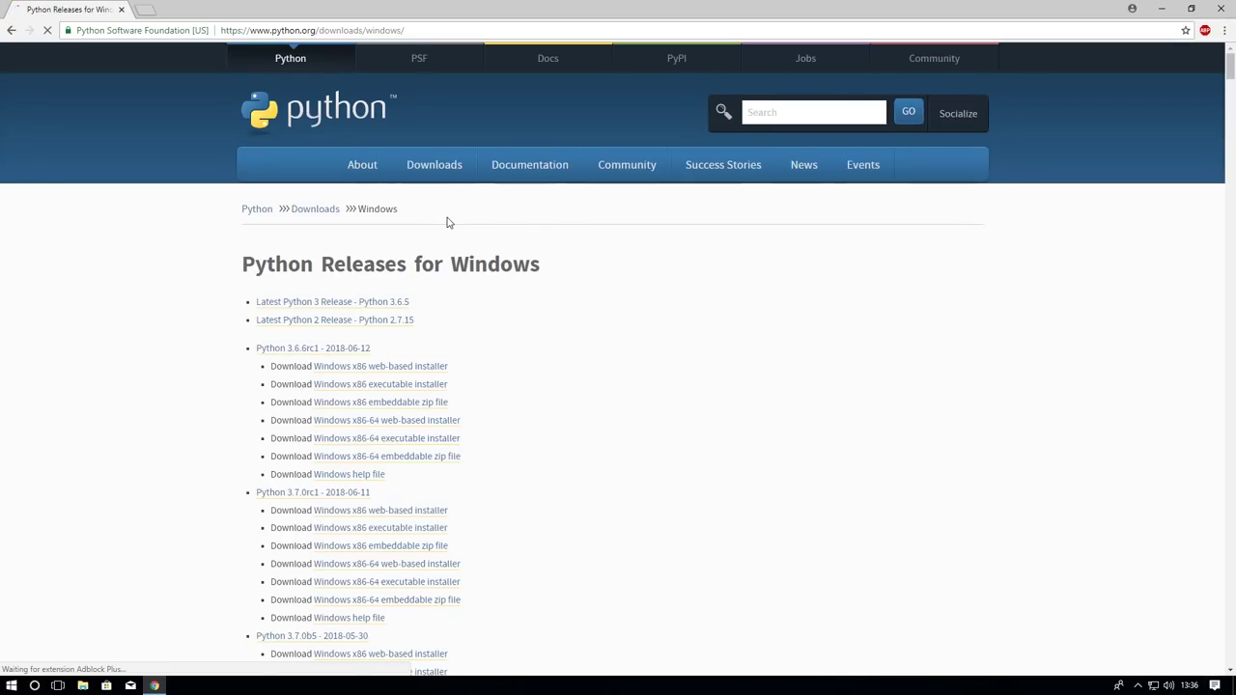
Step: Scroll down the Windows release list to the Python 3.6.5 downloads
{"action": "scroll", "coordinate": [447, 223], "scroll_direction": "down", "scroll_amount": 1}
{"action": "scroll", "coordinate": [447, 223], "scroll_direction": "down", "scroll_amount": 1}
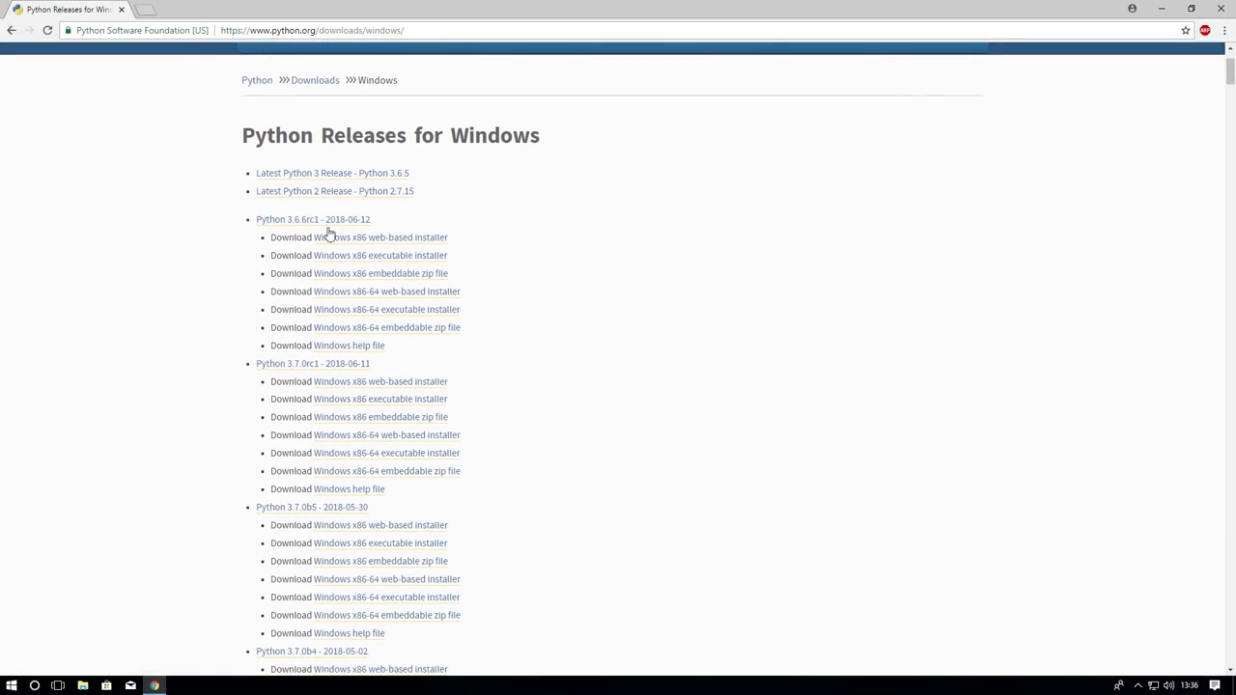
{"action": "scroll", "coordinate": [242, 242], "scroll_direction": "down", "scroll_amount": 3}
{"action": "scroll", "coordinate": [235, 228], "scroll_direction": "up", "scroll_amount": 3}
{"action": "scroll", "coordinate": [365, 251], "scroll_direction": "down", "scroll_amount": 1}
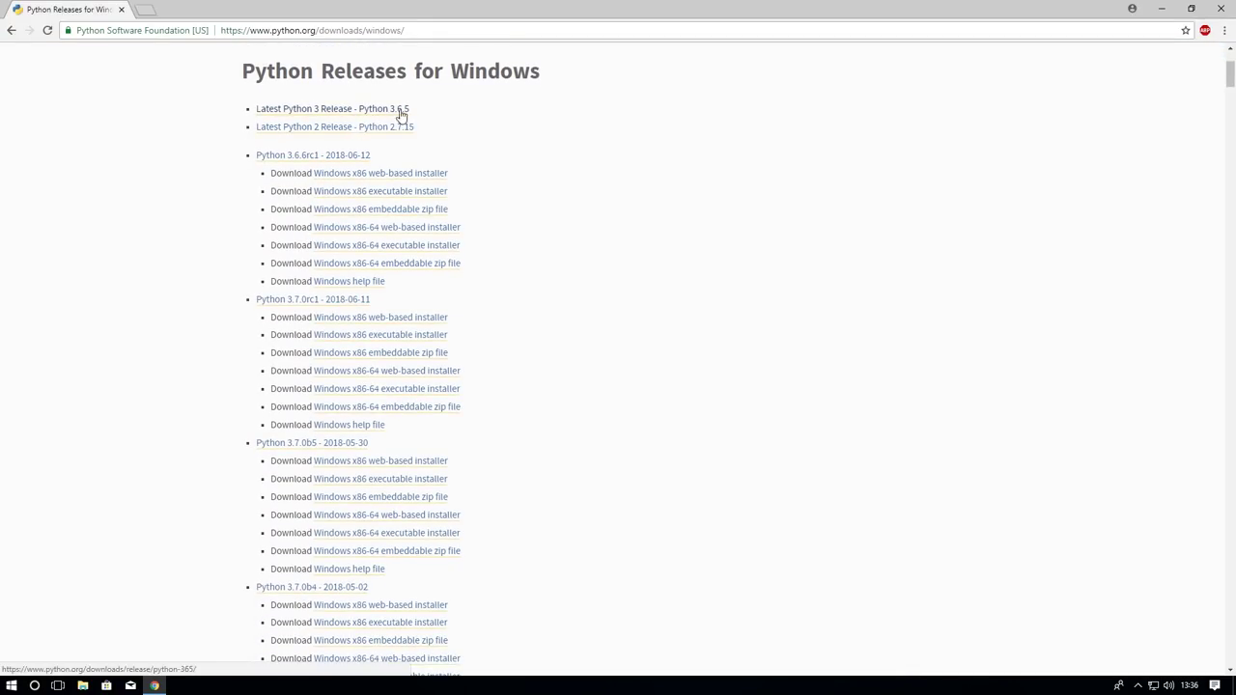
{"action": "scroll", "coordinate": [502, 148], "scroll_direction": "down", "scroll_amount": 5}
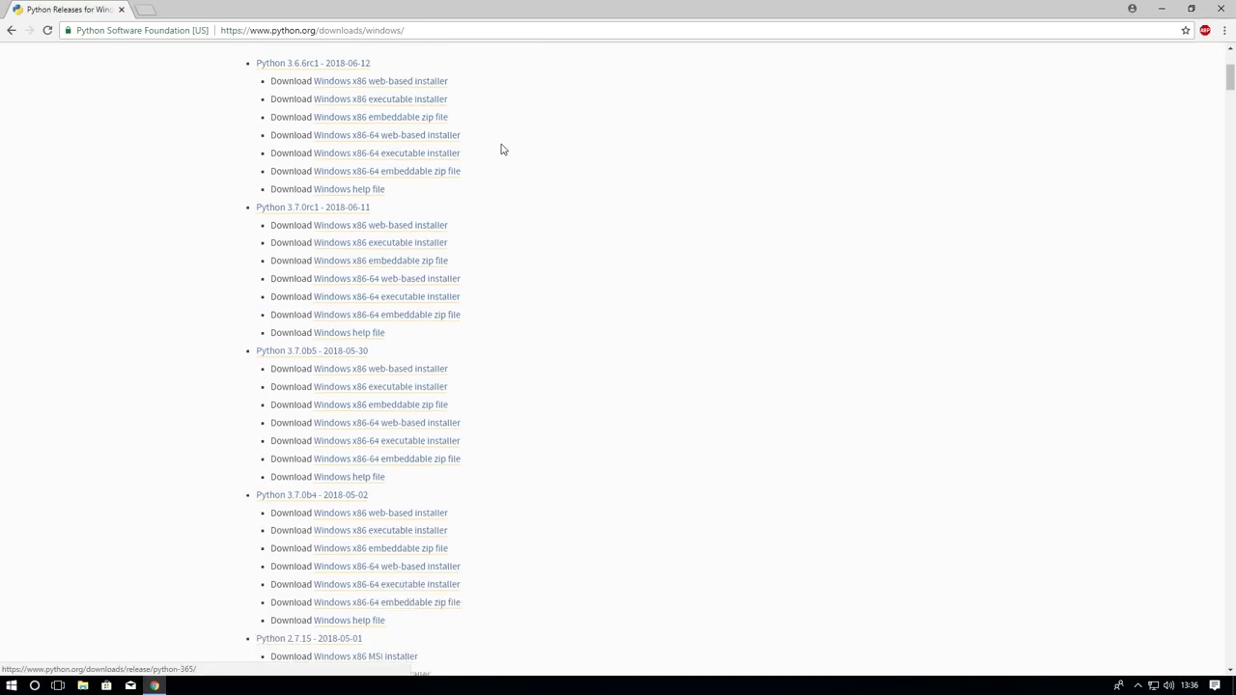
{"action": "scroll", "coordinate": [487, 164], "scroll_direction": "down", "scroll_amount": 2}
{"action": "scroll", "coordinate": [444, 212], "scroll_direction": "up", "scroll_amount": 2}
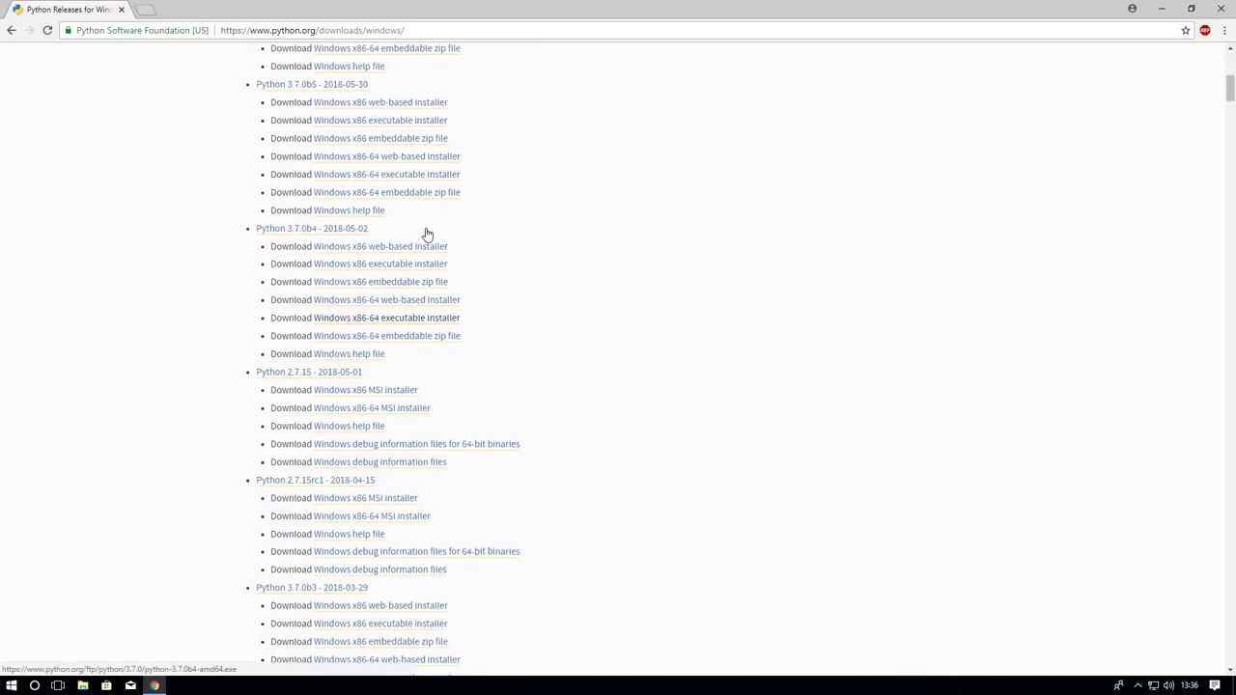
{"action": "scroll", "coordinate": [340, 275], "scroll_direction": "down", "scroll_amount": 2}
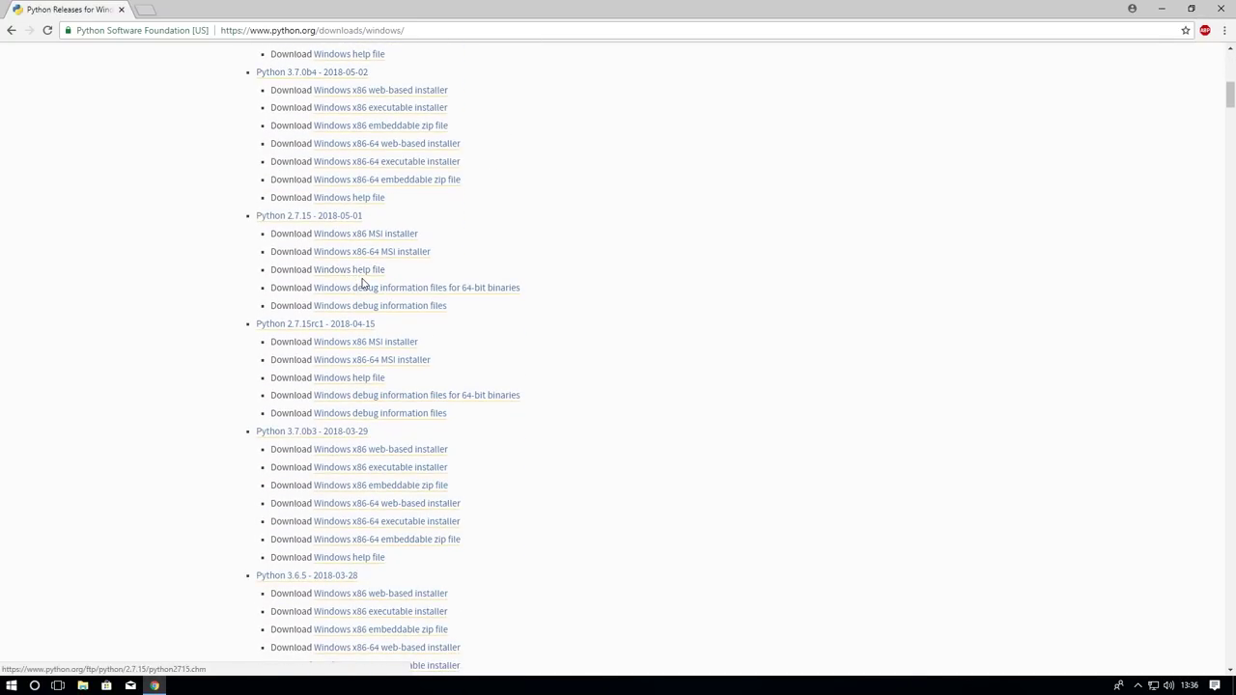
{"action": "scroll", "coordinate": [364, 282], "scroll_direction": "down", "scroll_amount": 2}
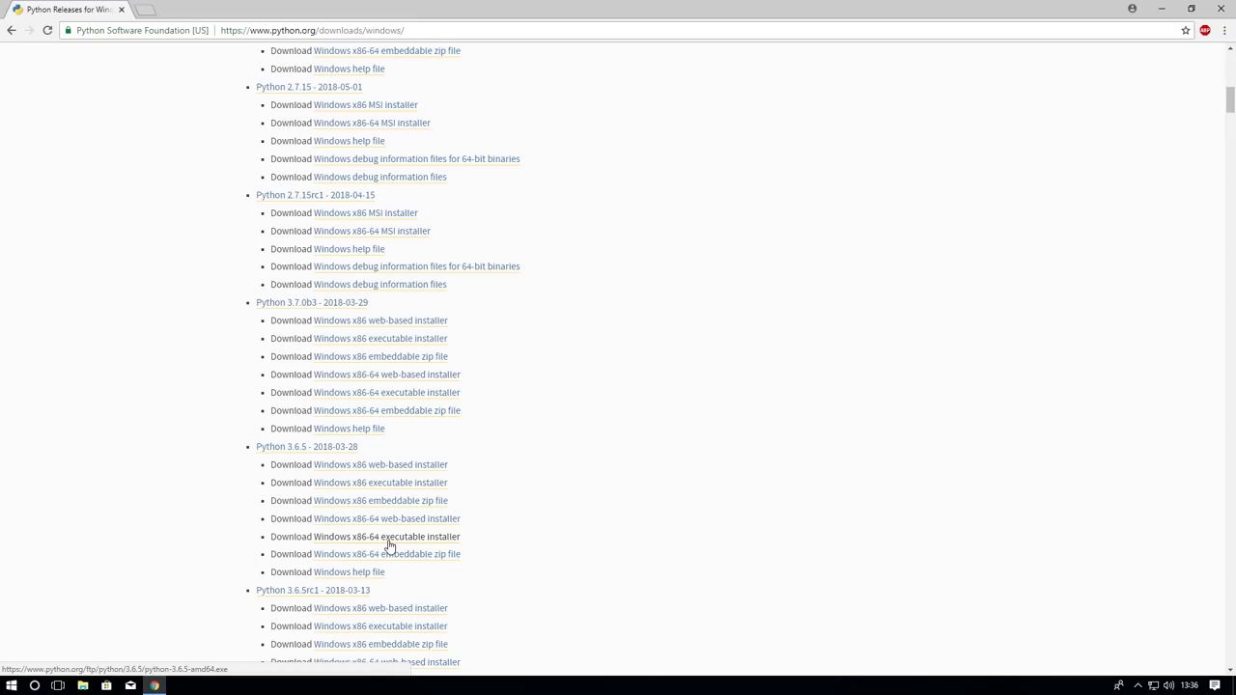
Step: Download python-3.6.5-amd64.exe and launch the Install Python 3.6.5 (64-bit) setup
{"action": "left_click", "coordinate": [388, 542]}
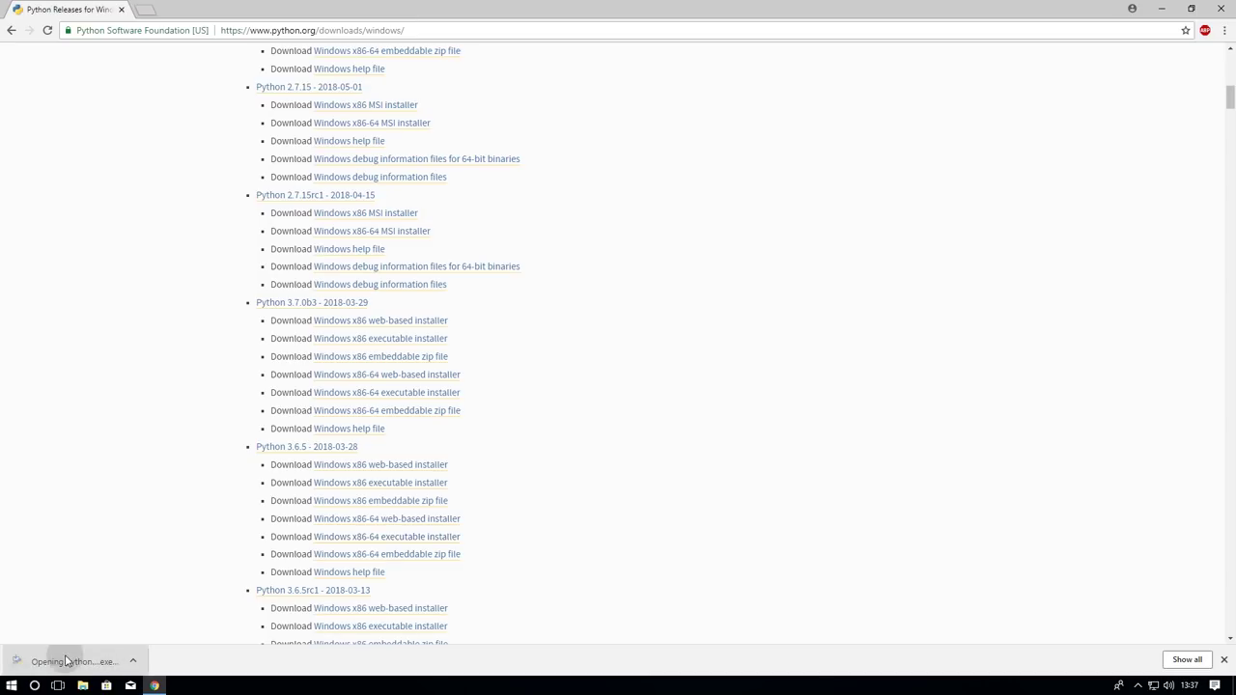
{"action": "left_click", "coordinate": [63, 661]}
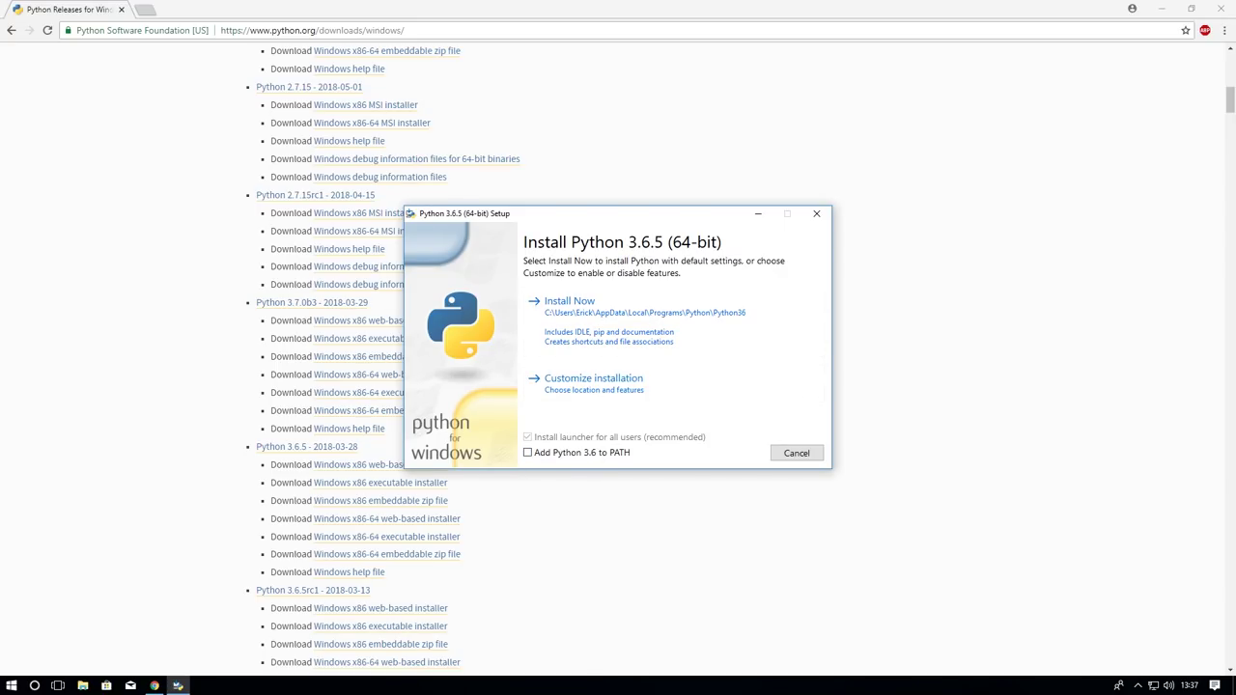
Step: Confirm the existing 32-bit Python 3.6.5 in Control Panel, then install 64-bit with PATH added
{"action": "key", "text": "super+r"}
{"action": "key", "text": "Return"}
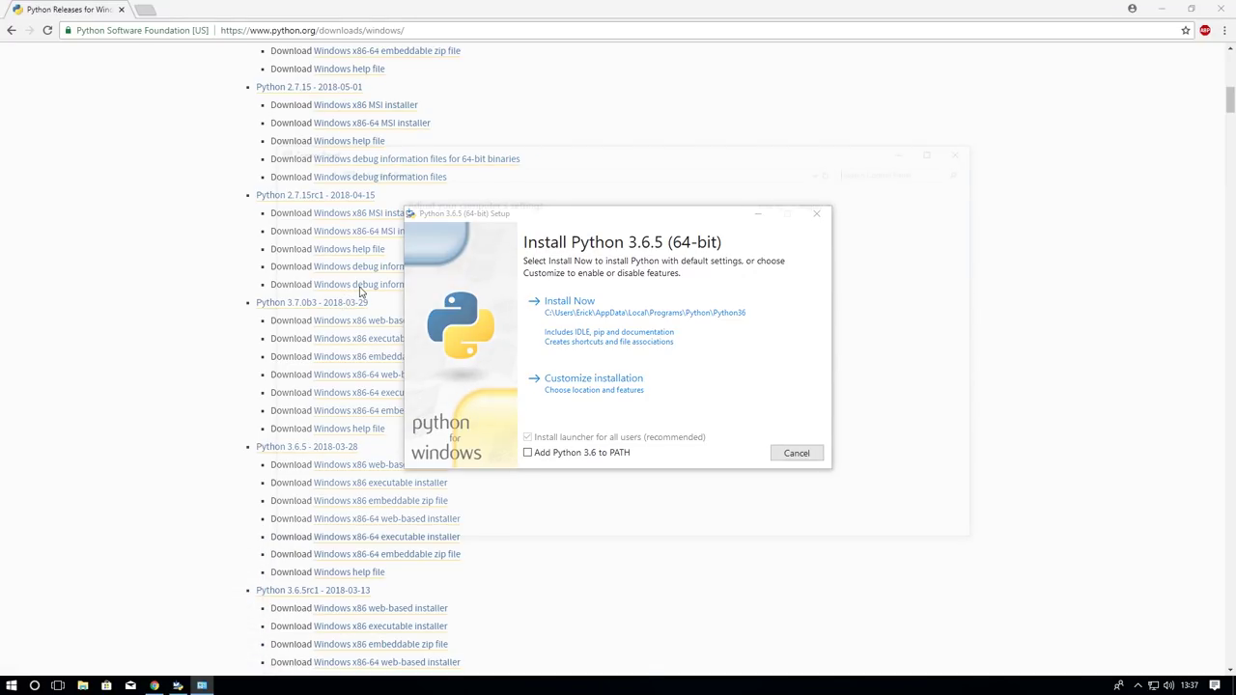
{"action": "left_click", "coordinate": [458, 384]}
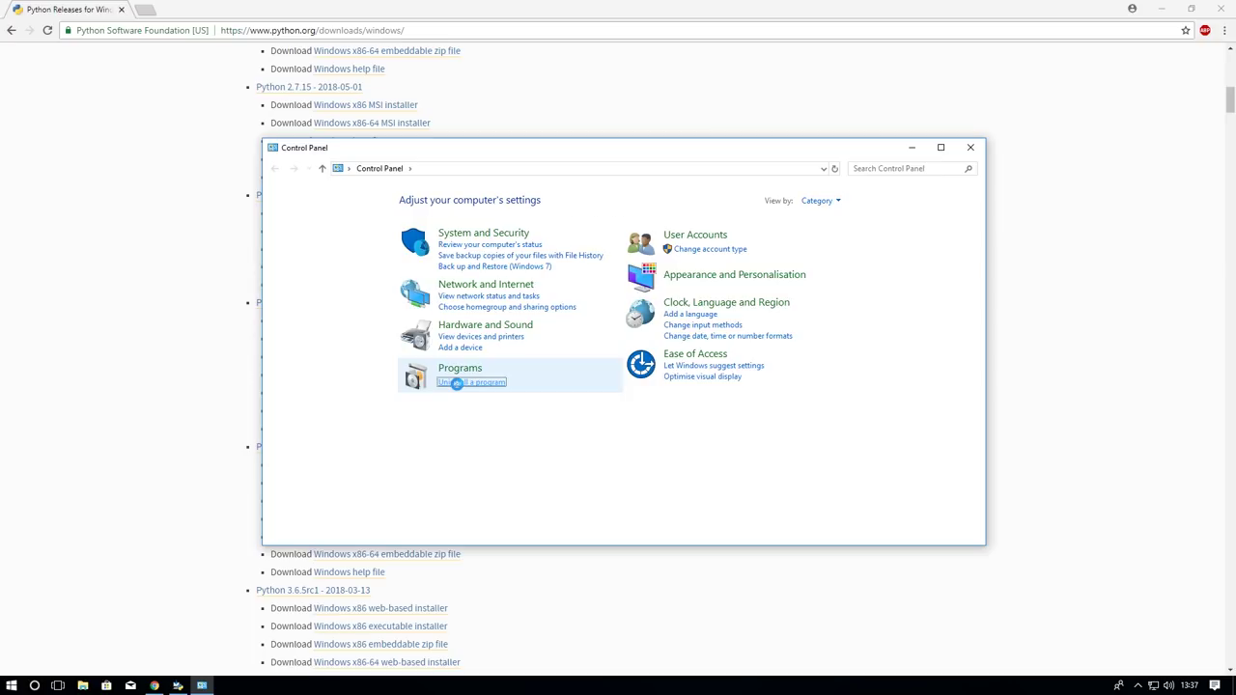
{"action": "left_click", "coordinate": [439, 414]}
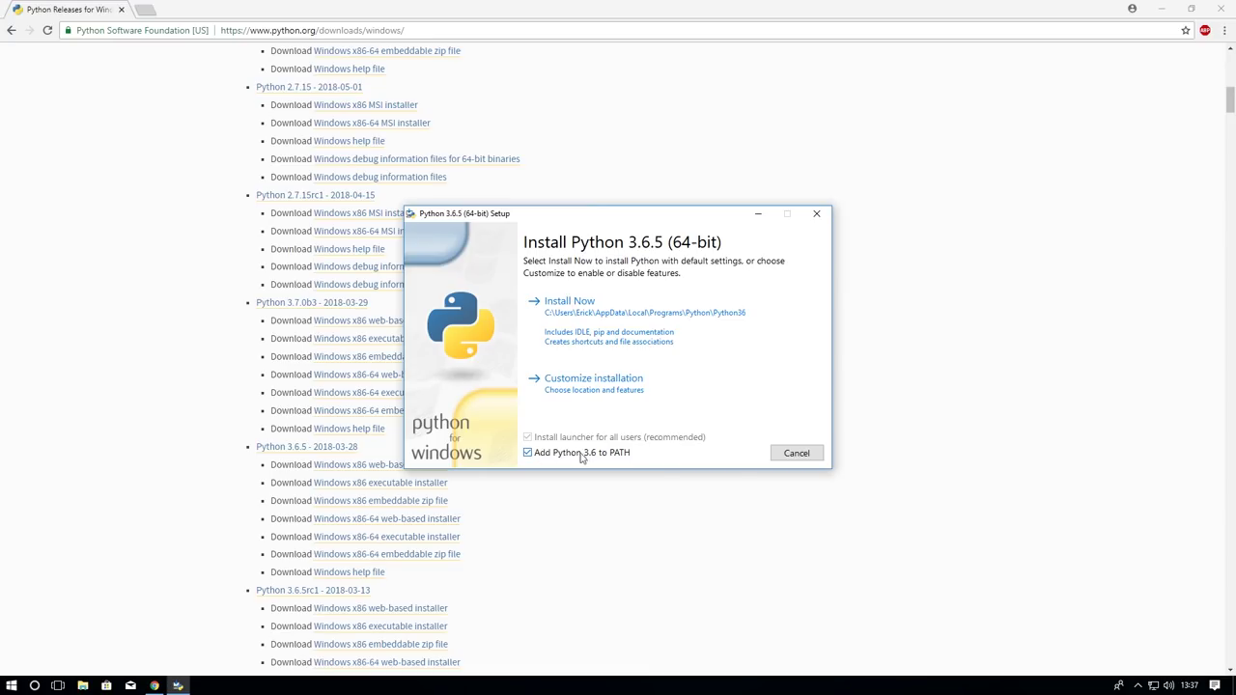
{"action": "left_click", "coordinate": [572, 315]}
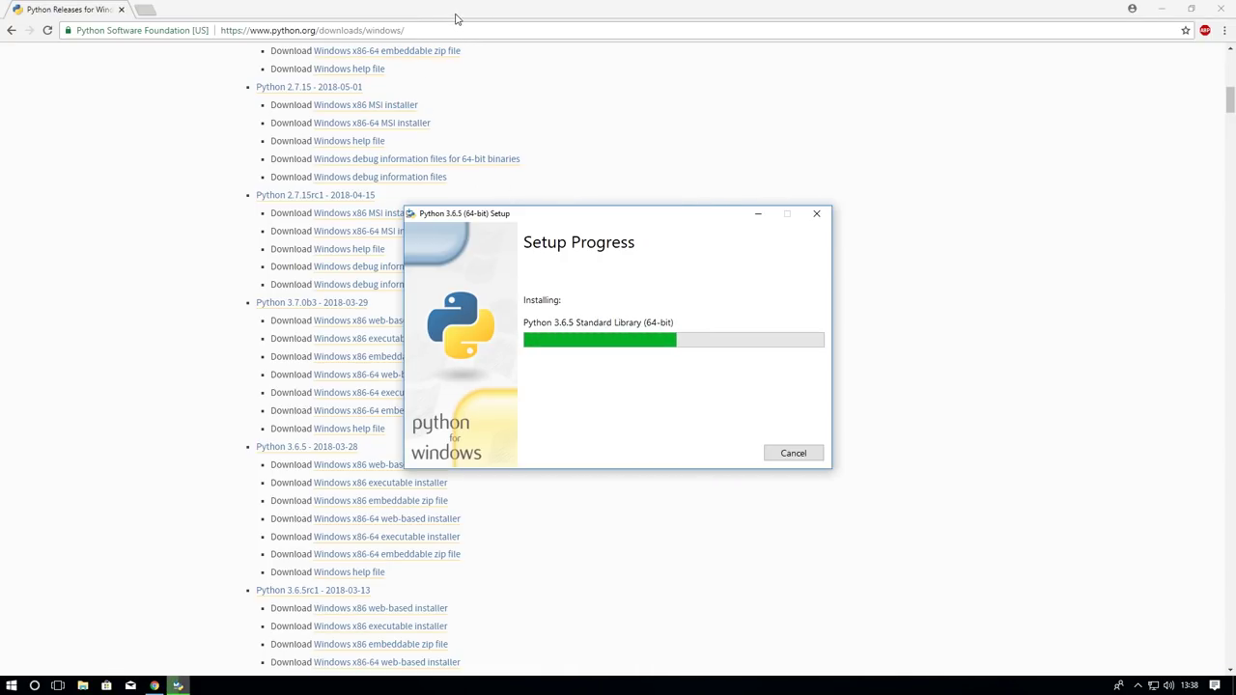
Step: Download the Ortho4XP airport_auto_patch branch from GitHub as a ZIP and open it
{"action": "left_click", "coordinate": [457, 18]}
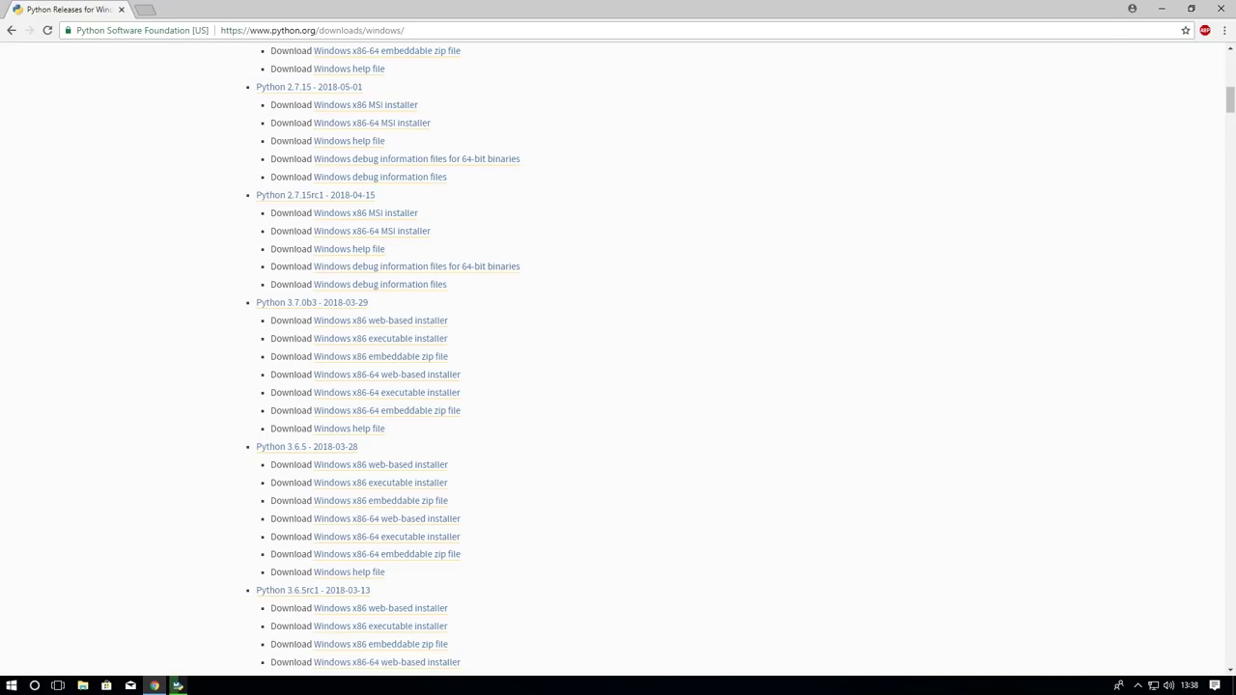
{"action": "key", "text": "ctrl+t"}
{"action": "type", "text": "https://github.com/oscarpilote/Ortho4XP/tree/airport_auto_patch"}
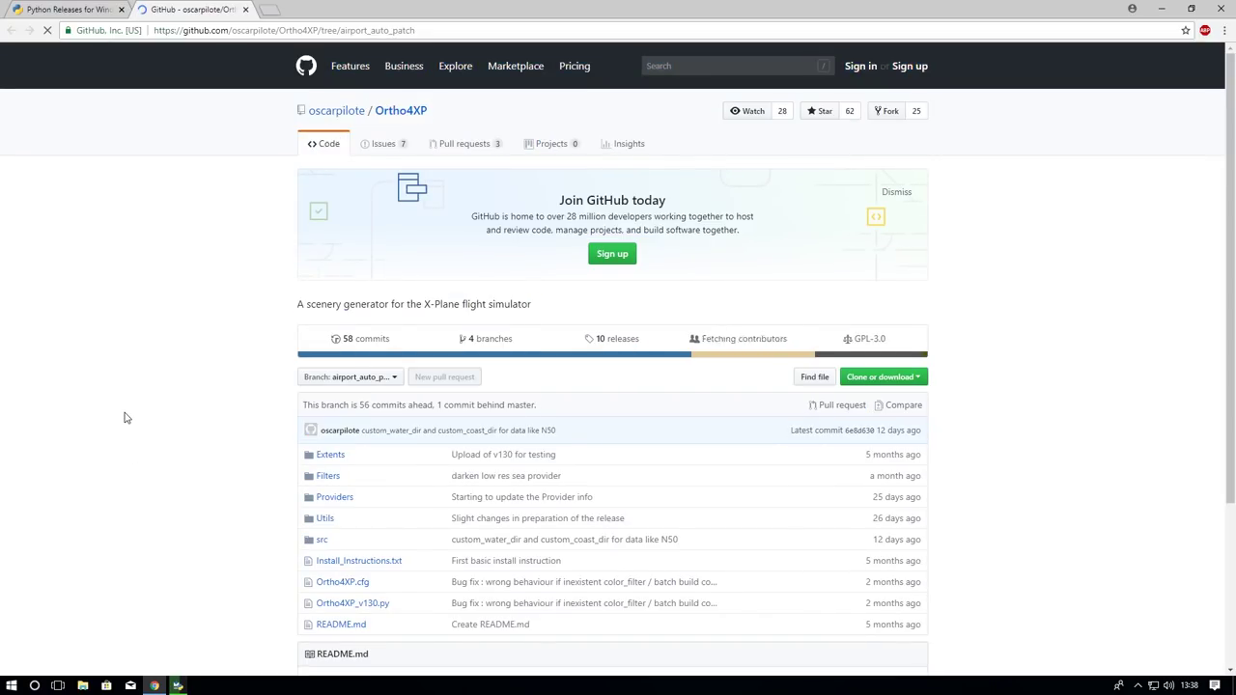
{"action": "left_click", "coordinate": [881, 376]}
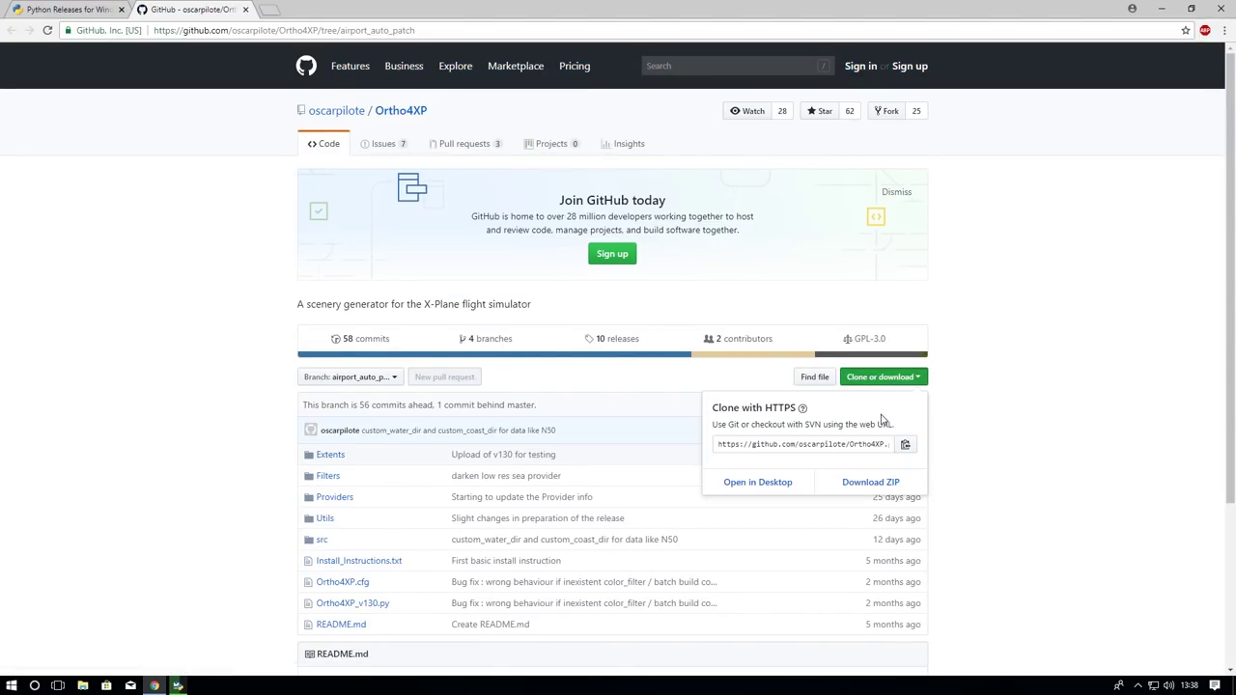
{"action": "left_click", "coordinate": [864, 488]}
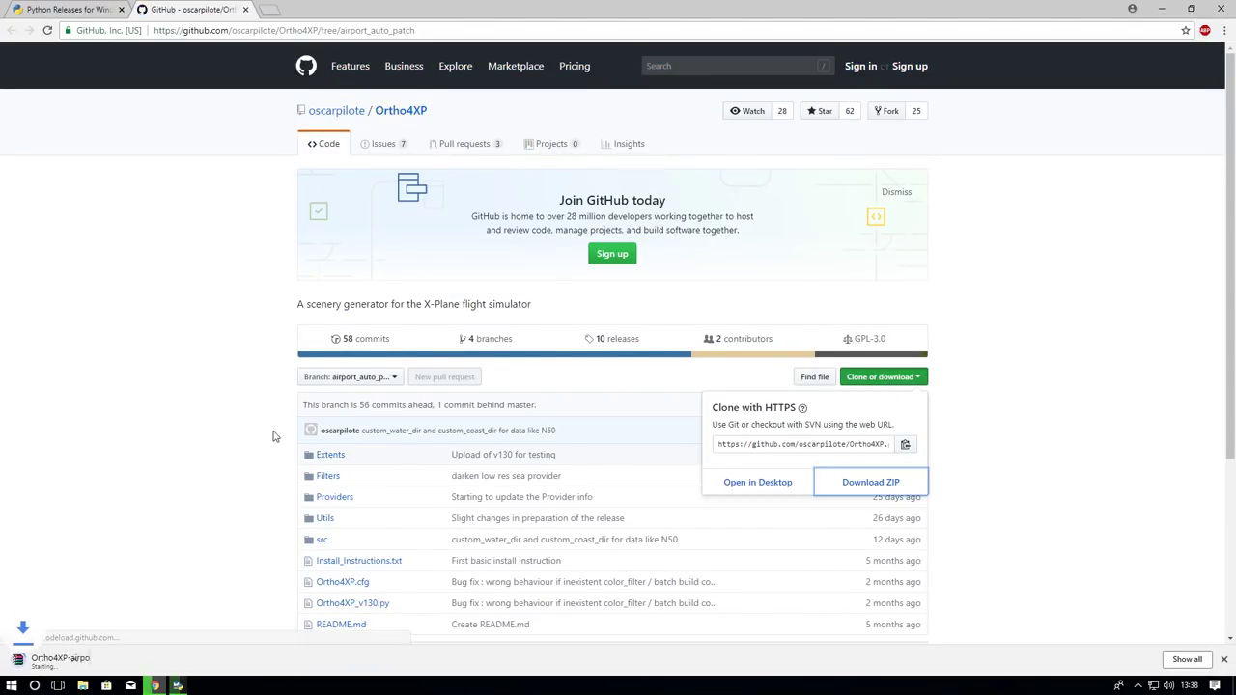
{"action": "left_click", "coordinate": [159, 430]}
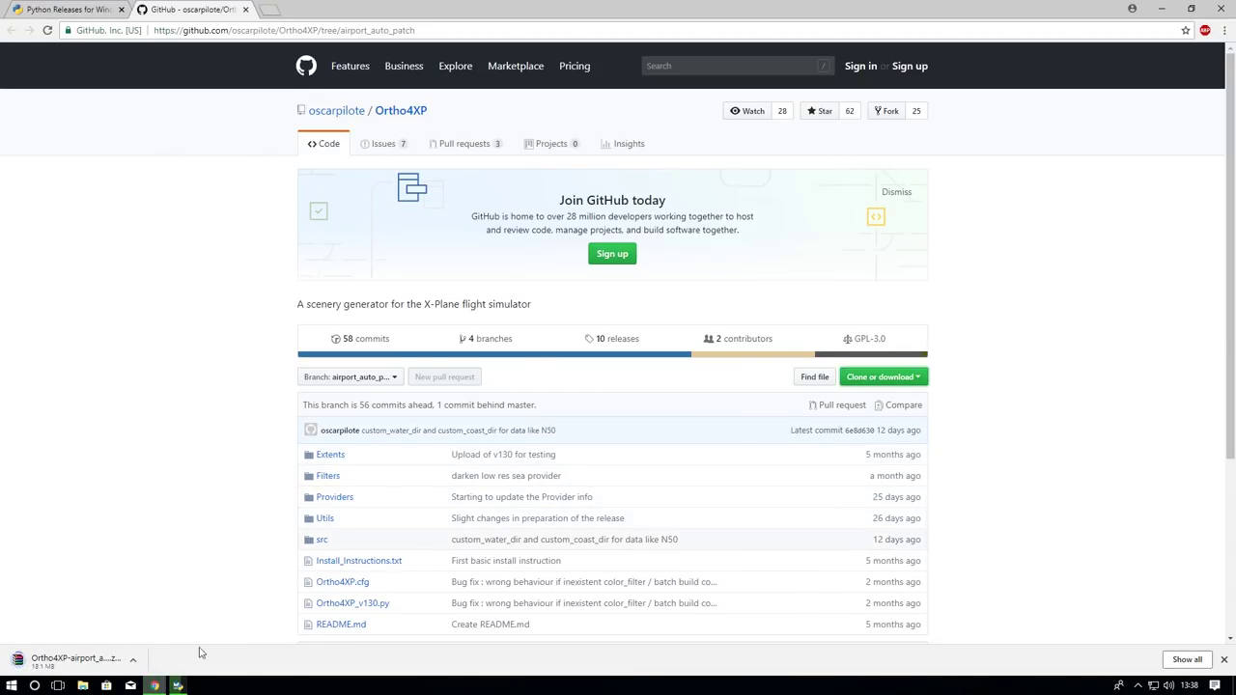
{"action": "left_click", "coordinate": [51, 662]}
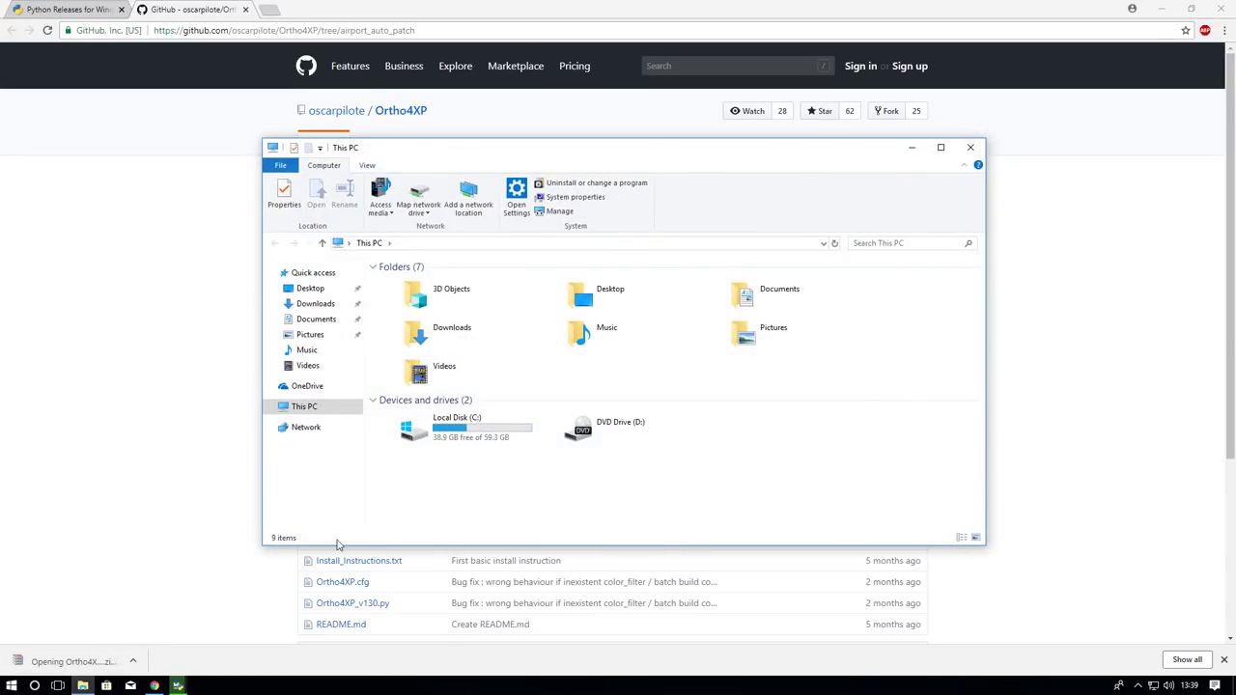
Step: Browse Local Disk (C:), Desktop and Downloads, returning to This PC each time
{"action": "double_click", "coordinate": [467, 439]}
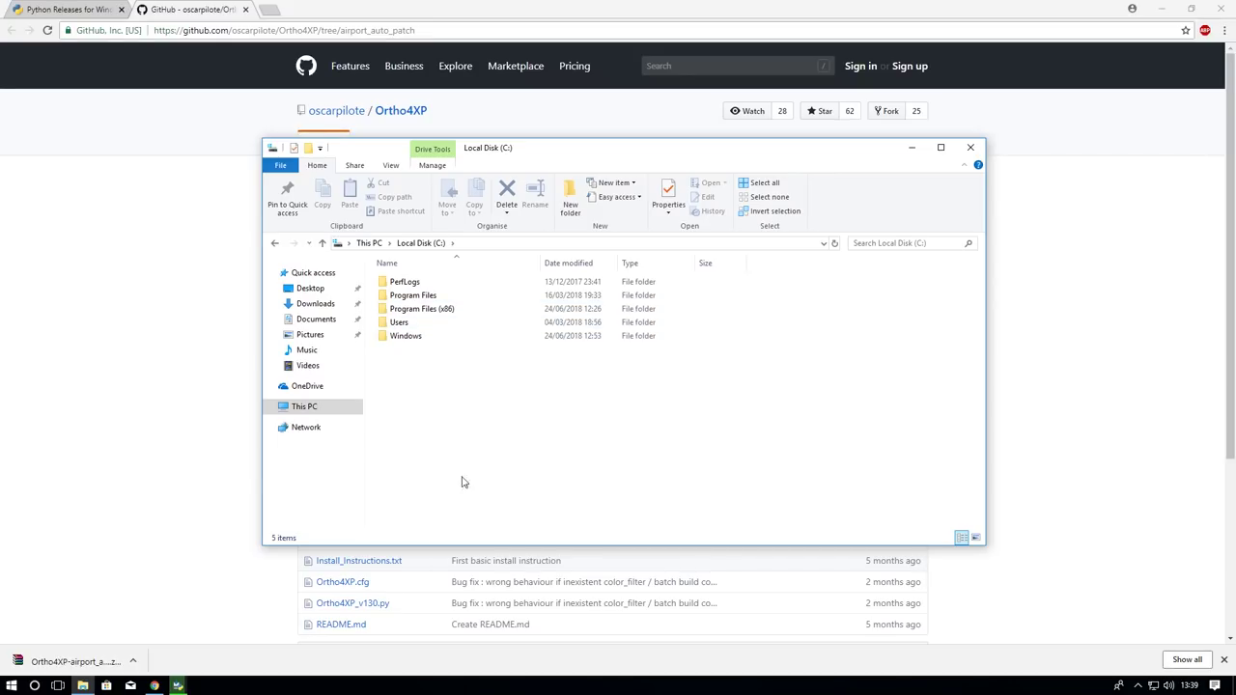
{"action": "left_click_drag", "start_coordinate": [473, 487], "coordinate": [369, 275]}
{"action": "left_click", "coordinate": [396, 385]}
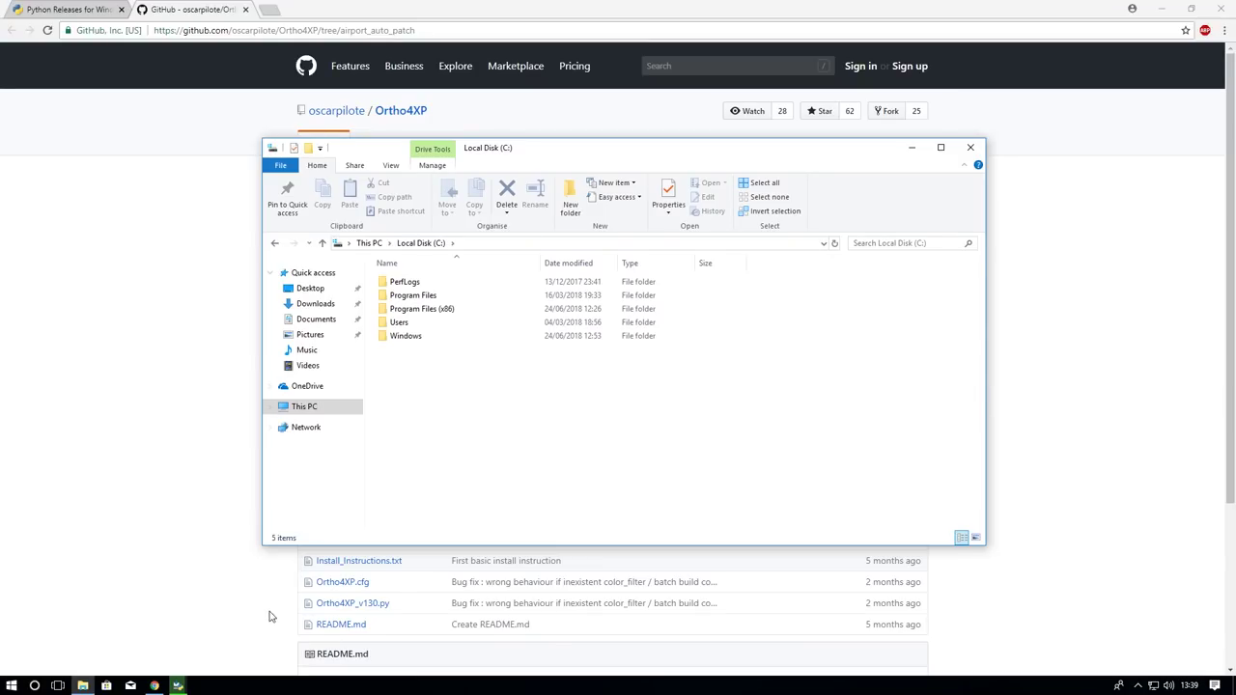
{"action": "key", "text": "alt+Left"}
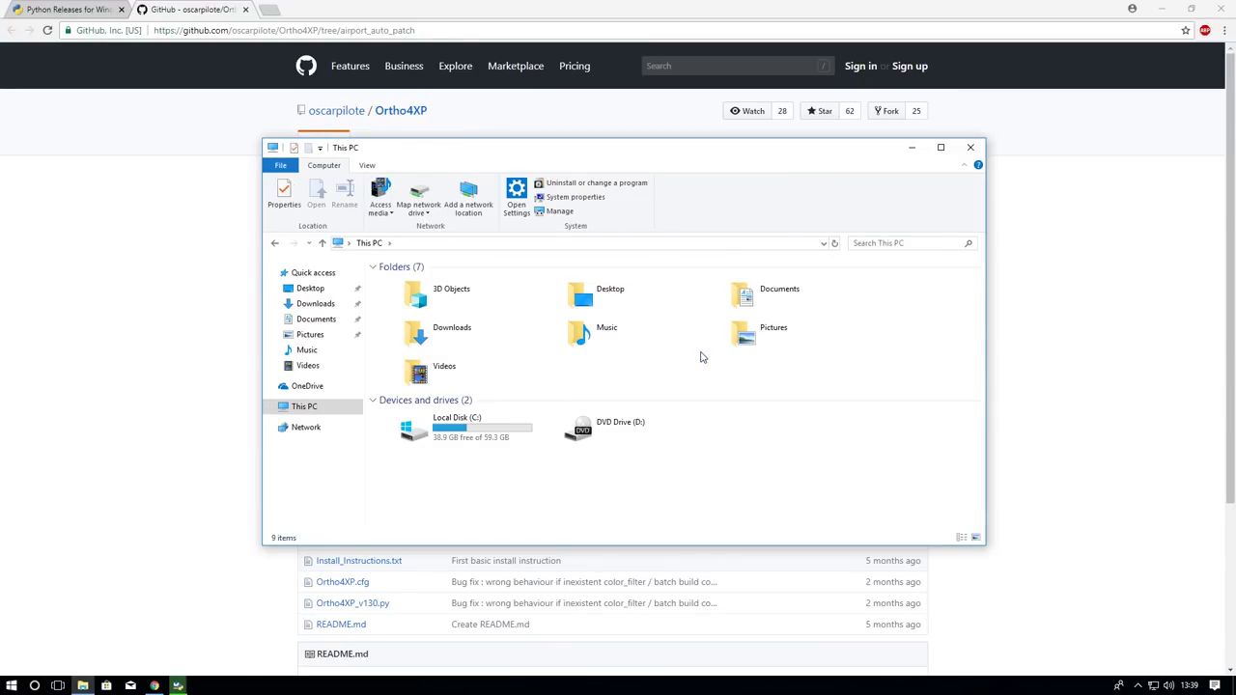
{"action": "double_click", "coordinate": [640, 302]}
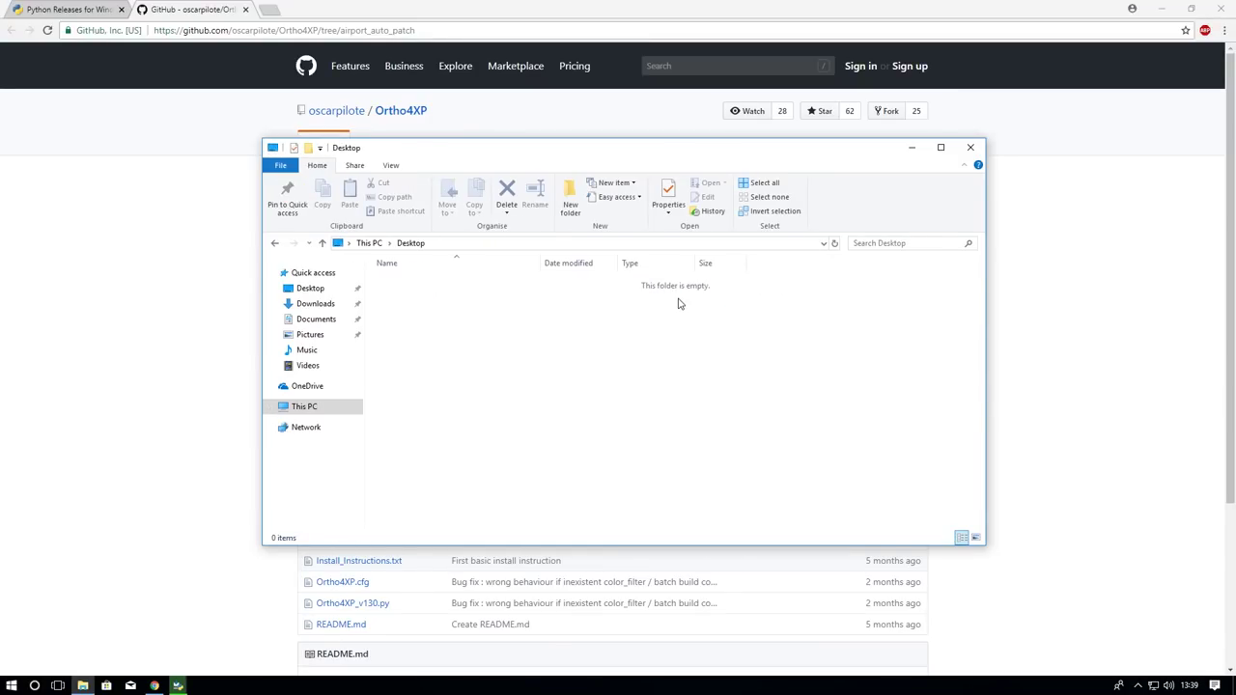
{"action": "key", "text": "alt+Left"}
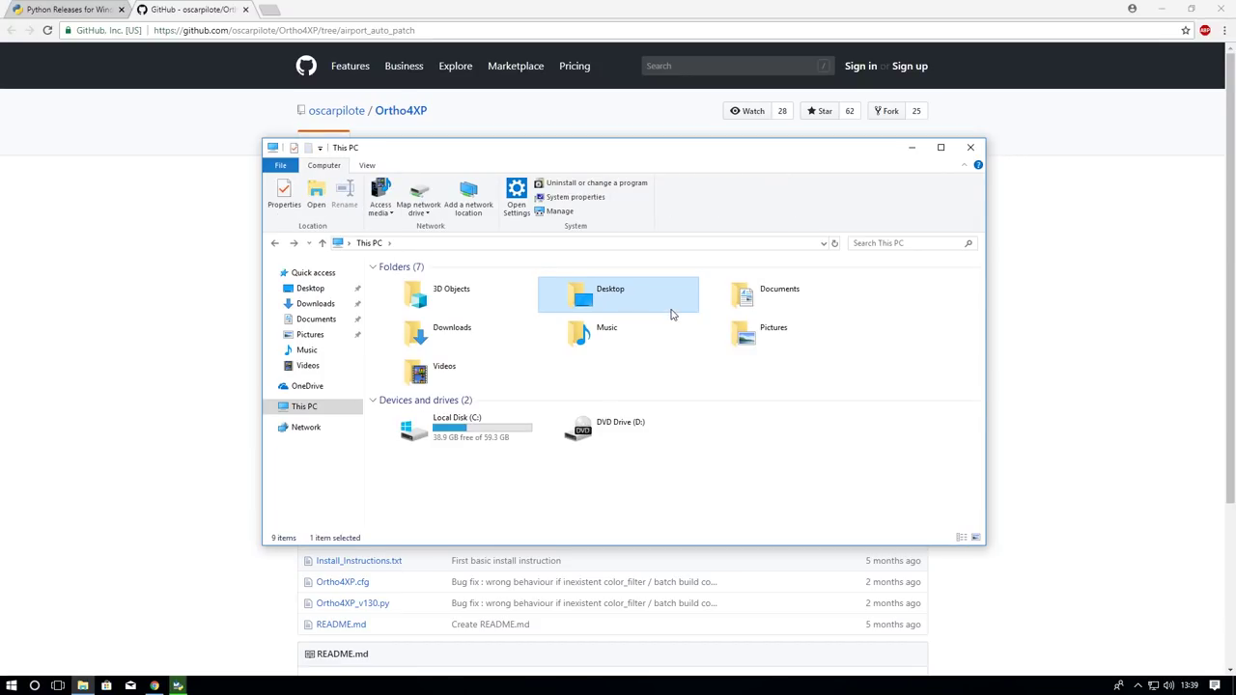
{"action": "left_click", "coordinate": [527, 335]}
{"action": "double_click", "coordinate": [527, 335]}
{"action": "key", "text": "alt+Left"}
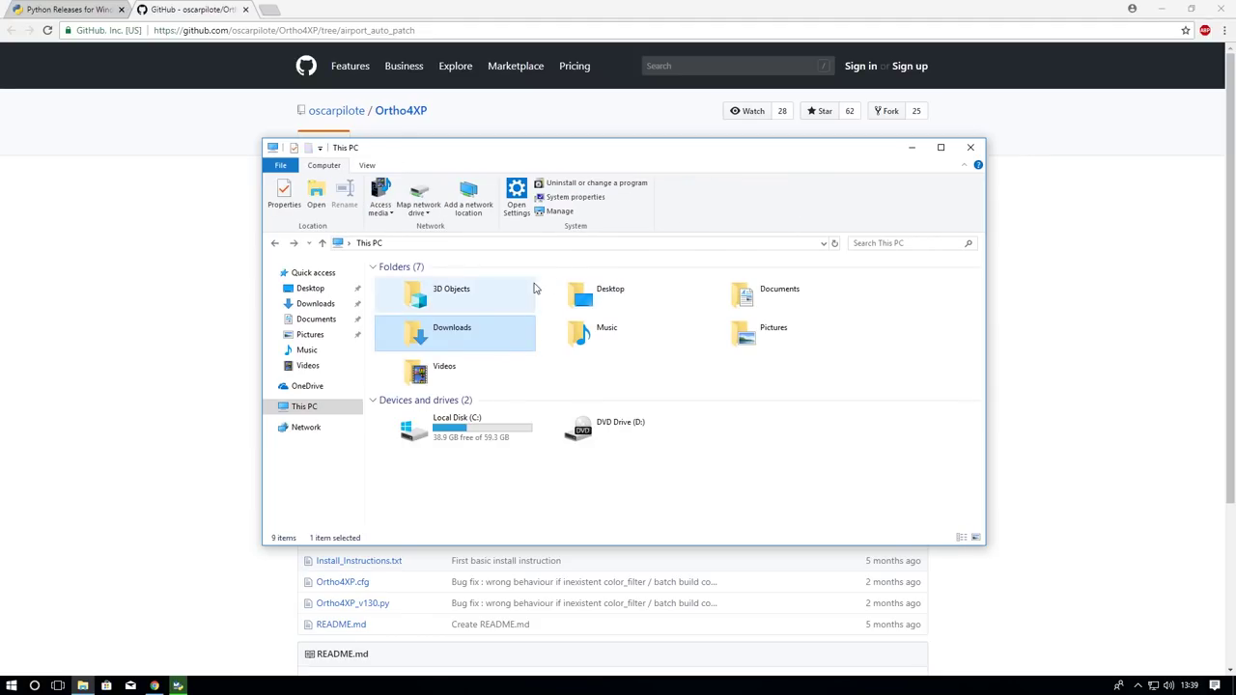
Step: Dismiss the Python 3.6.5 setup success notice hidden behind the windows
{"action": "left_click", "coordinate": [1161, 9]}
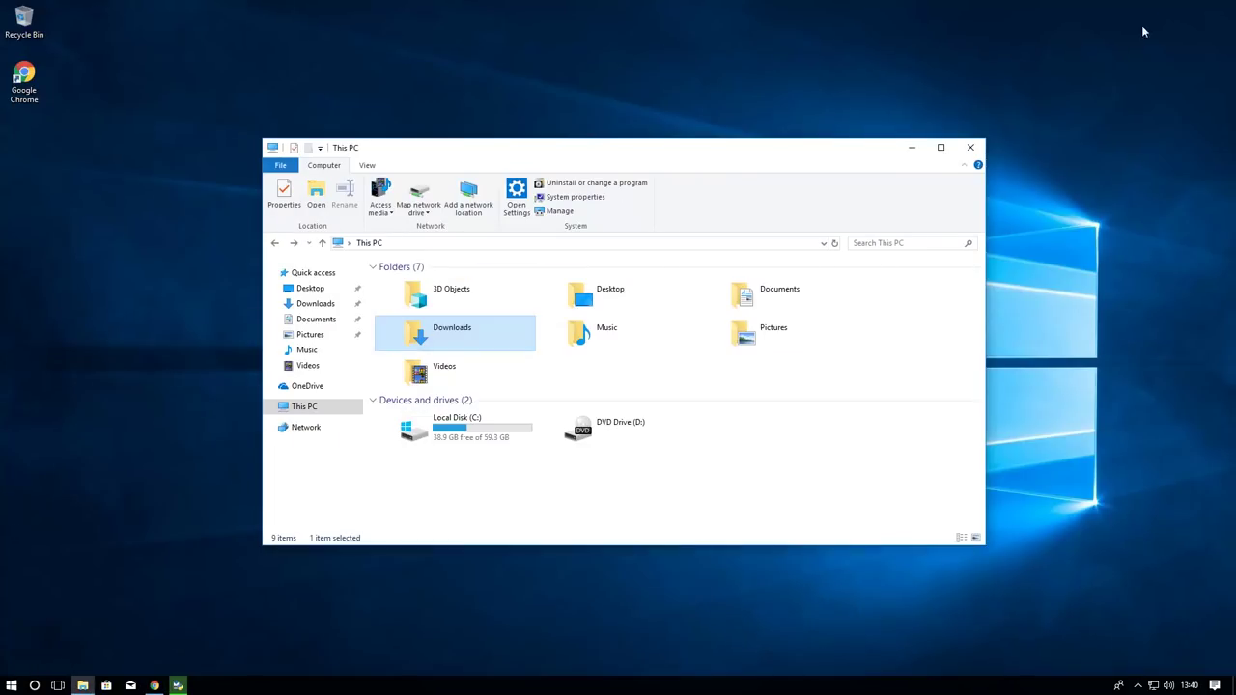
{"action": "left_click_drag", "start_coordinate": [787, 151], "coordinate": [729, 533]}
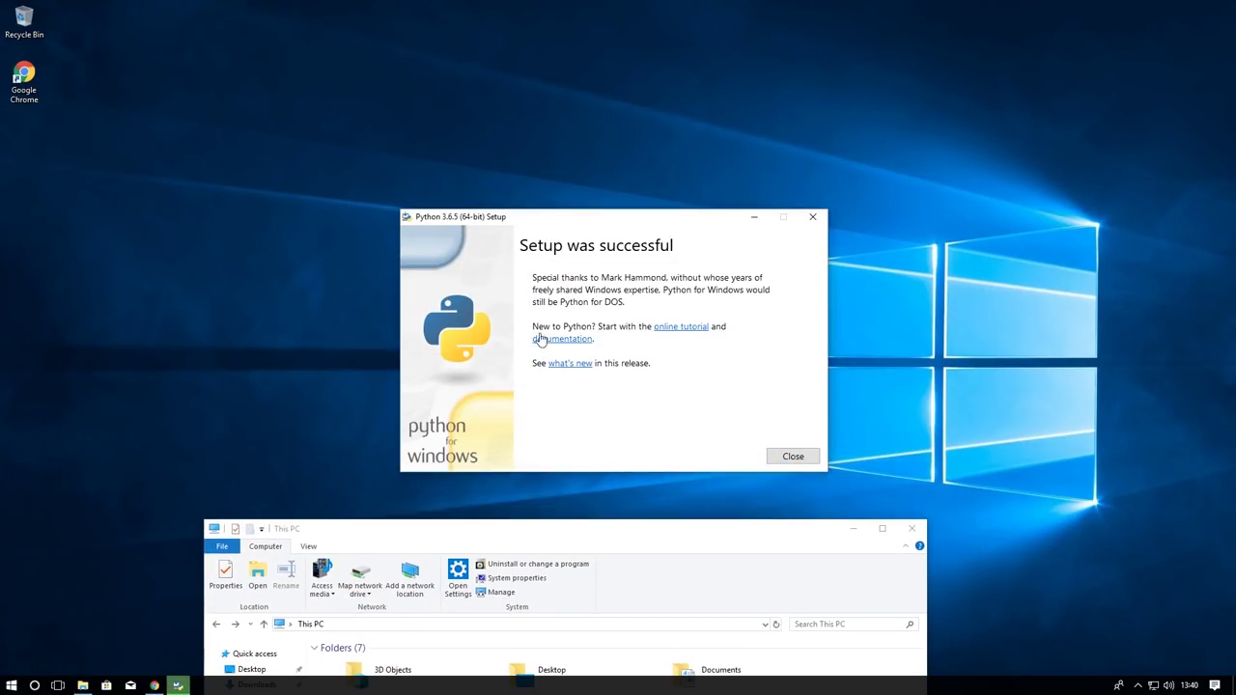
{"action": "left_click", "coordinate": [794, 458]}
{"action": "left_click_drag", "start_coordinate": [731, 536], "coordinate": [741, 167]}
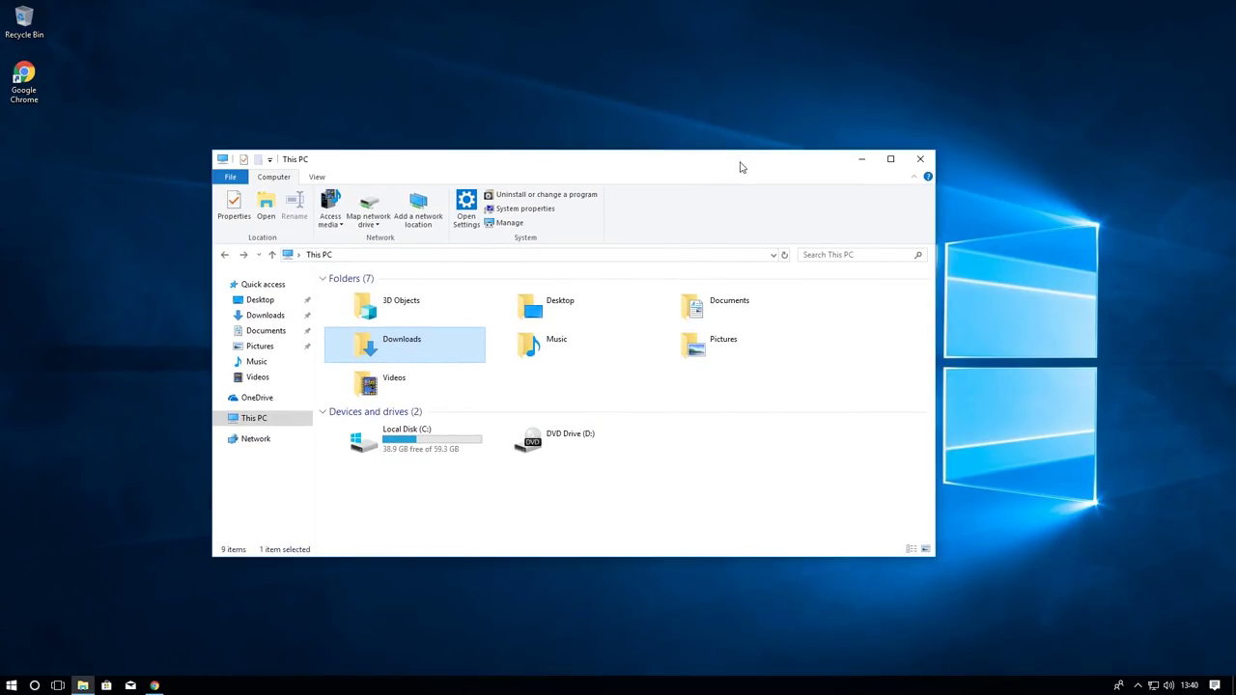
{"action": "left_click", "coordinate": [155, 685]}
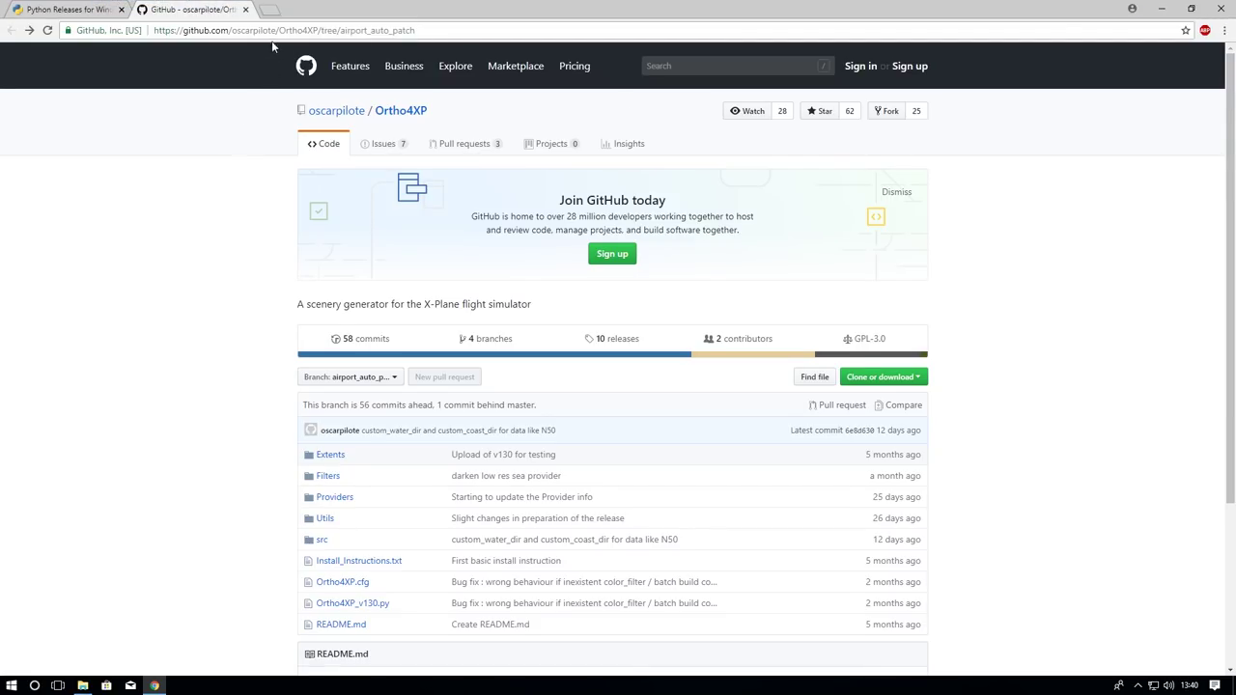
{"action": "left_click", "coordinate": [271, 9]}
{"action": "type", "text": "https://www.lfd.uci.edu/~gohlke/pythonlibs/"}
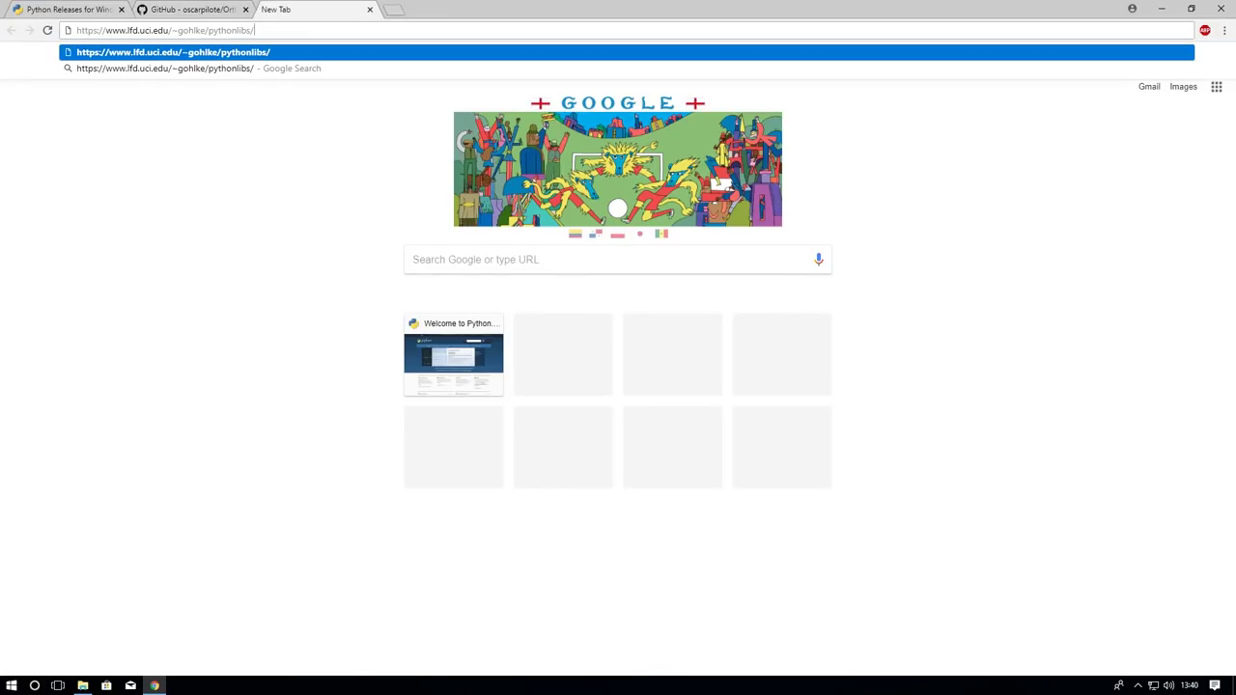
{"action": "key", "text": "Return"}
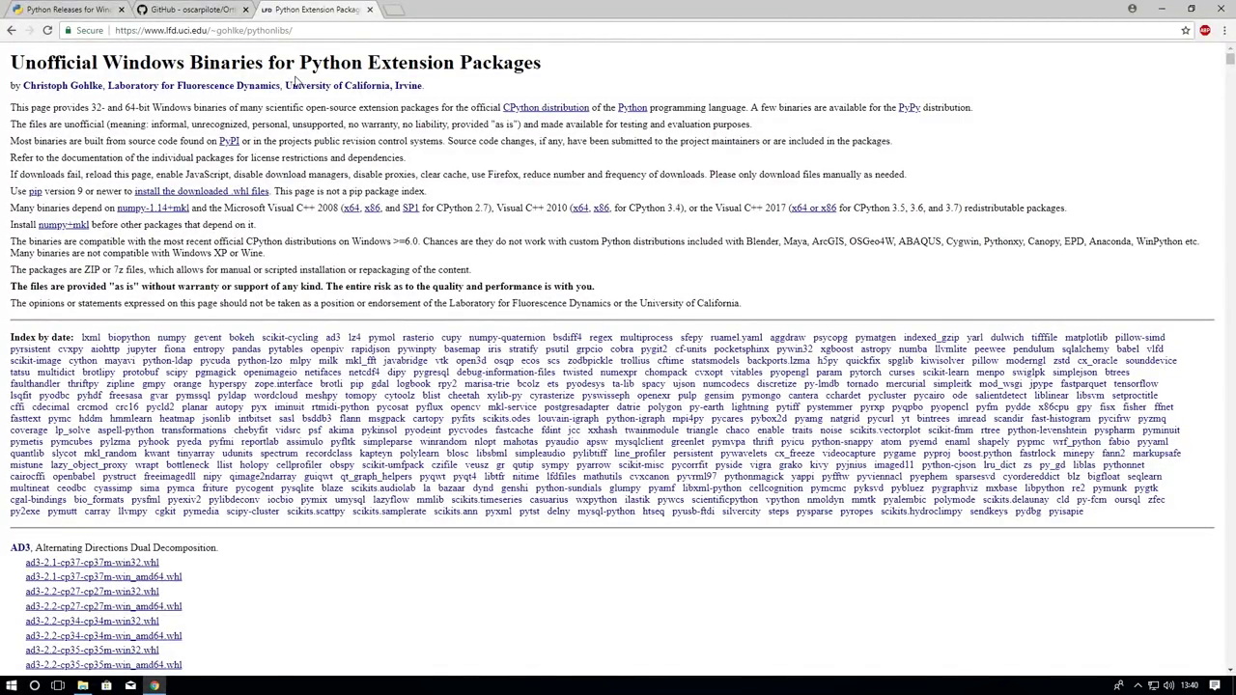
{"action": "scroll", "coordinate": [297, 80], "scroll_direction": "down", "scroll_amount": 3}
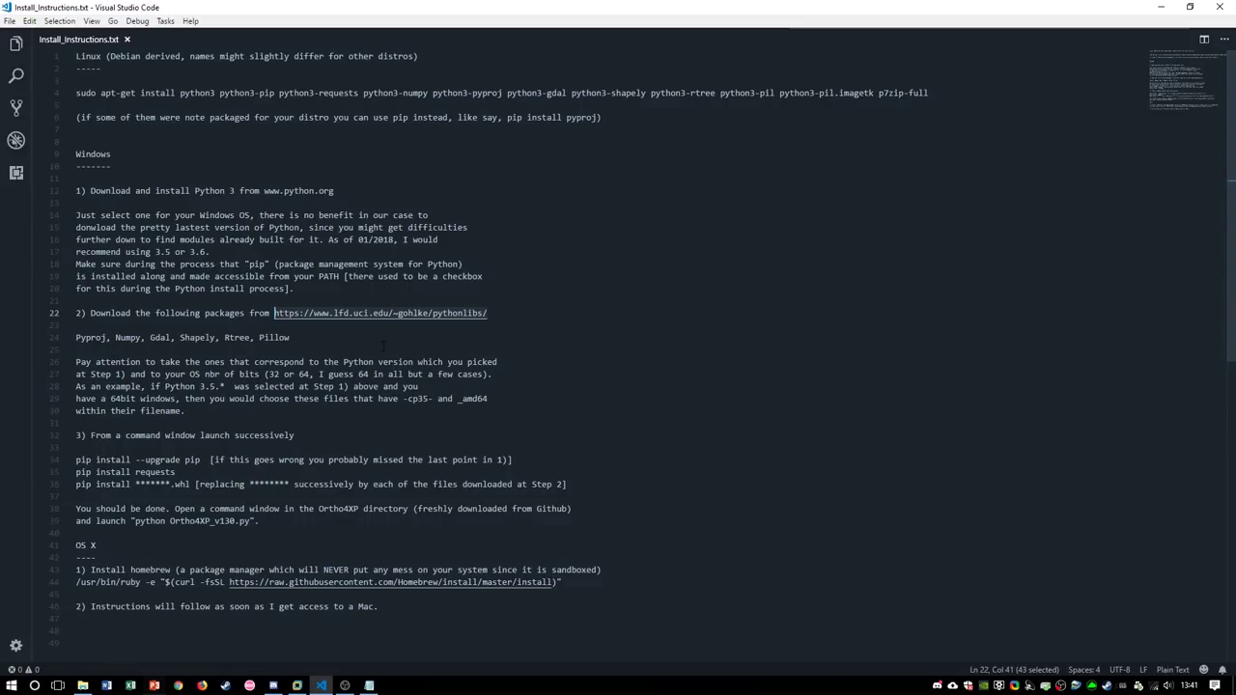
{"action": "left_click", "coordinate": [104, 337]}
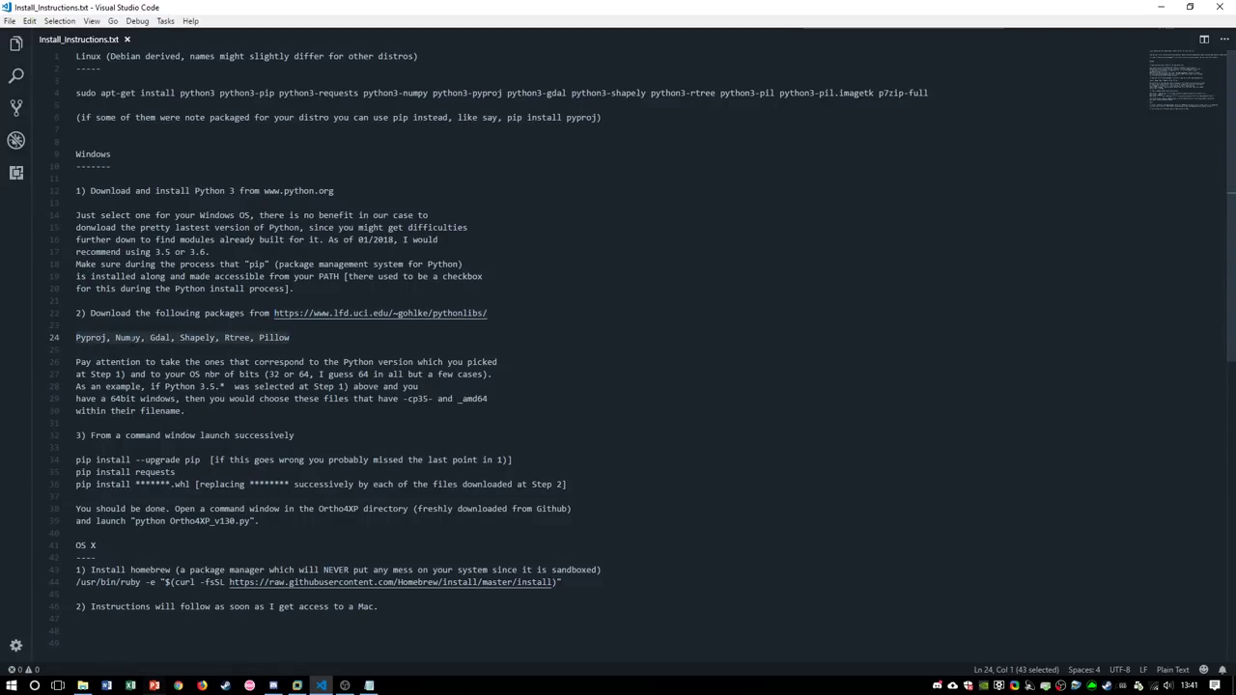
{"action": "left_click", "coordinate": [113, 337]}
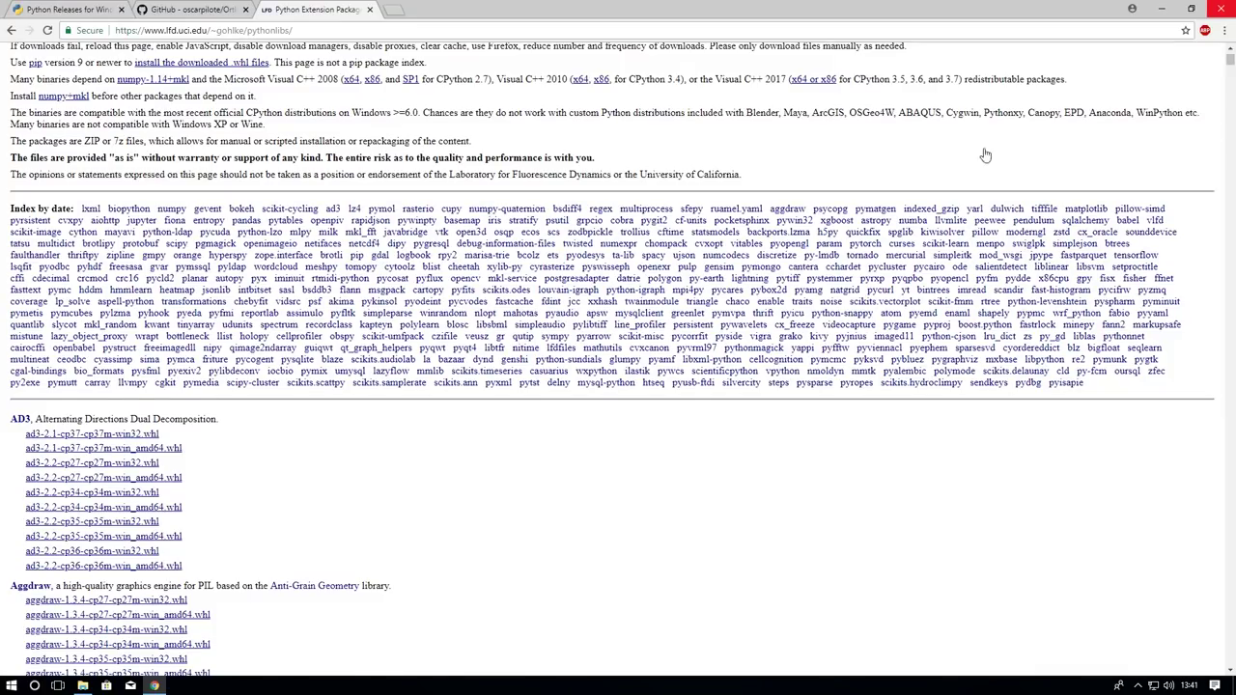
Step: Download the pyproj cp36 wheel and find the Pyproj section on the packages page
{"action": "left_click", "coordinate": [391, 9]}
{"action": "type", "text": "https://download.lfd.uci.edu/pythonlibs/j1ulh5xc/pyproj-1.9.5.1-cp36-cp36m-win_amd64.whl"}
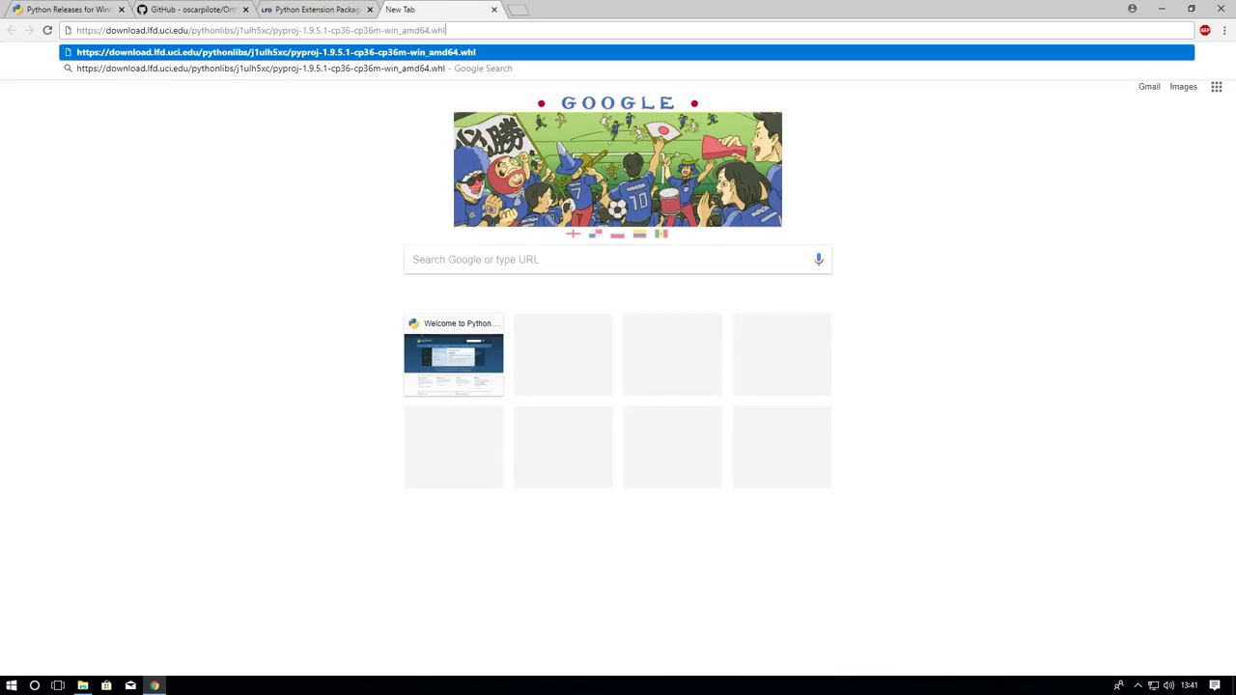
{"action": "key", "text": "Return"}
{"action": "key", "text": "ctrl+shift+Tab"}
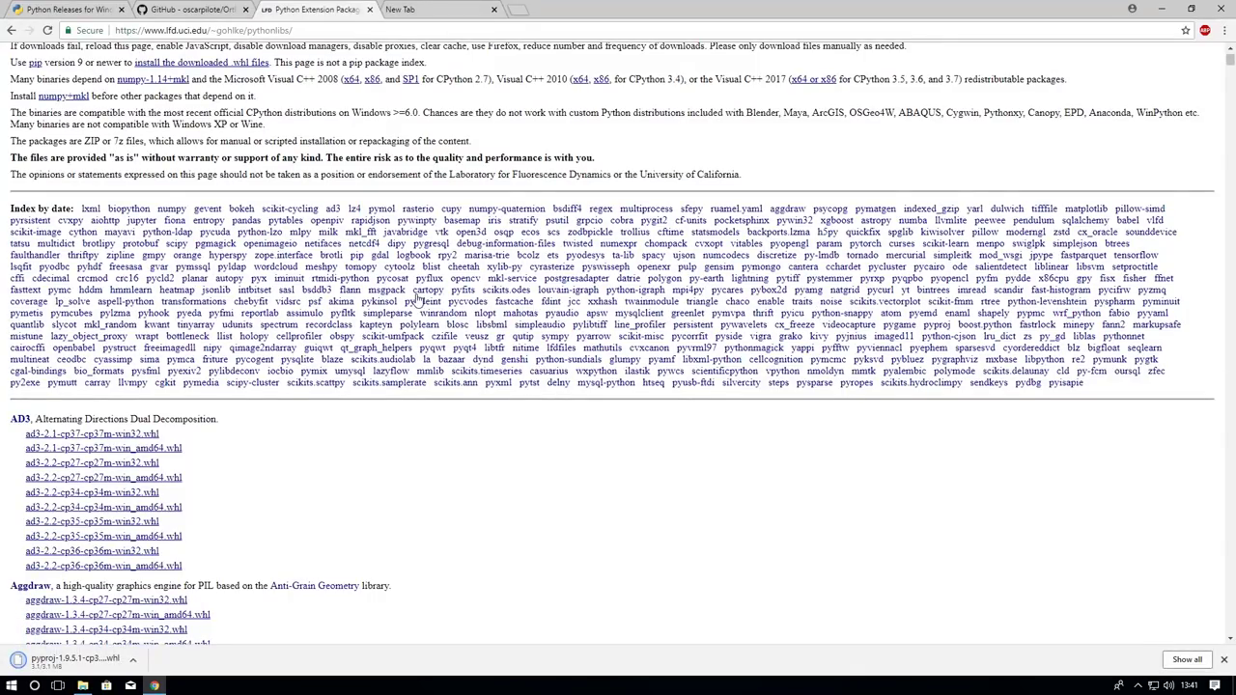
{"action": "key", "text": "ctrl+f"}
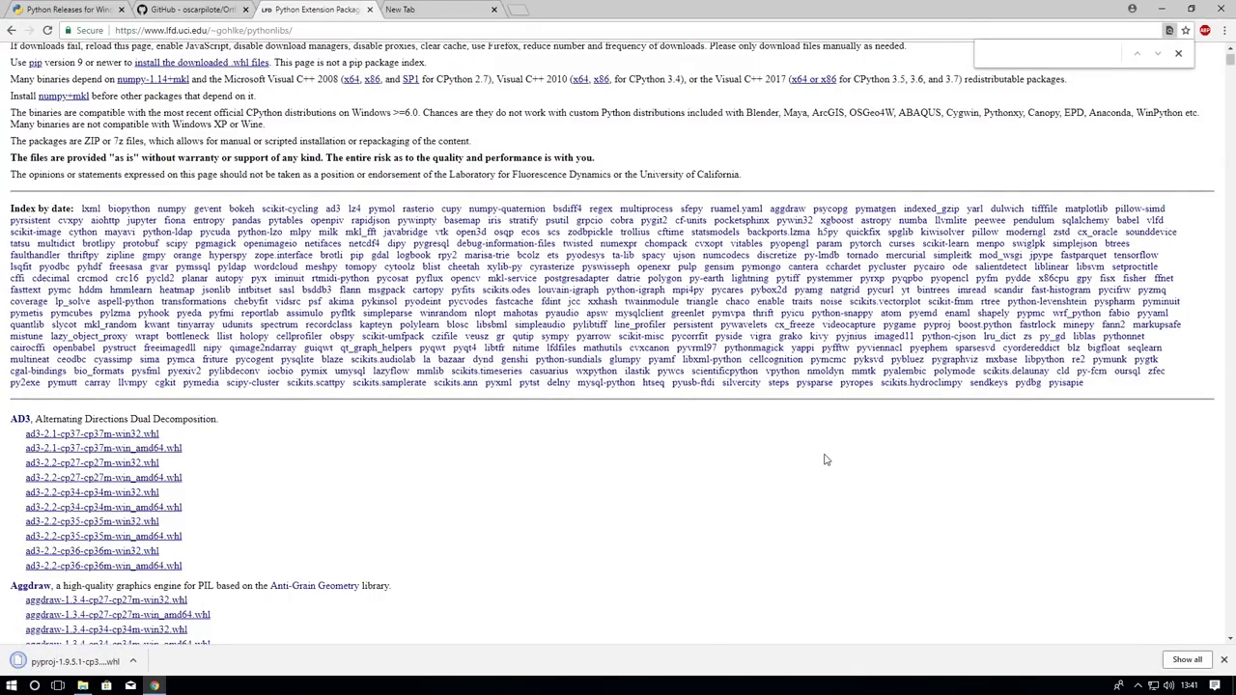
{"action": "type", "text": "pyproj"}
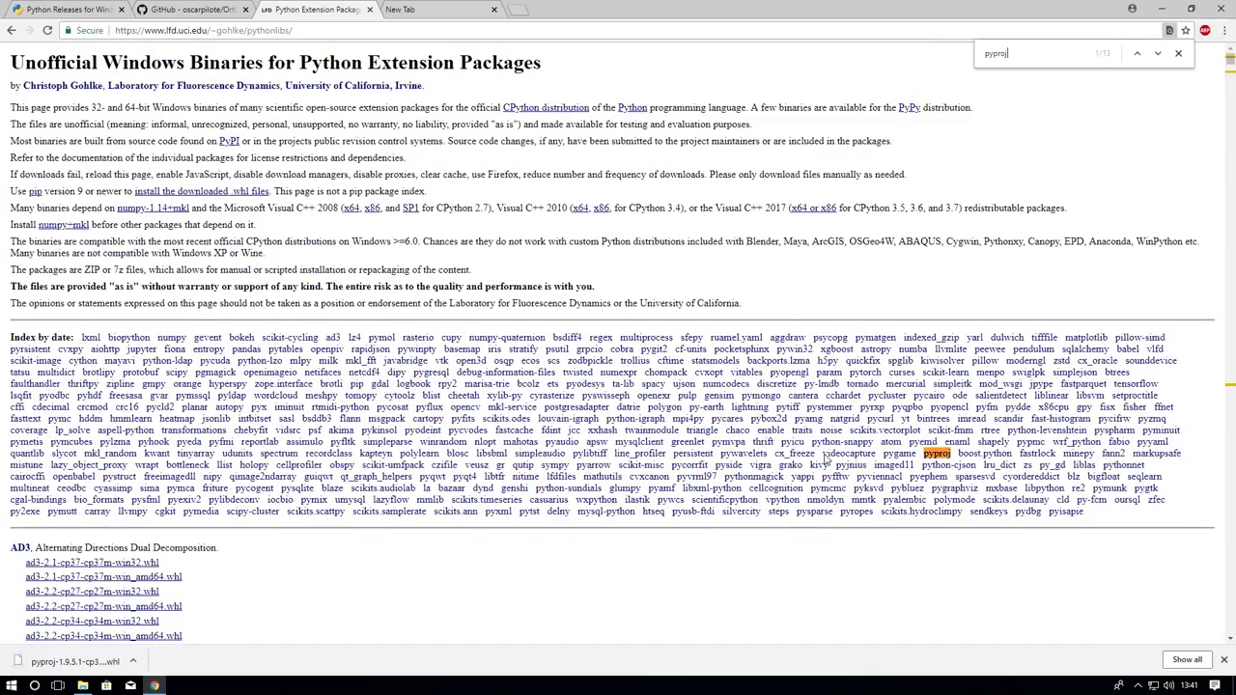
{"action": "left_click", "coordinate": [936, 453]}
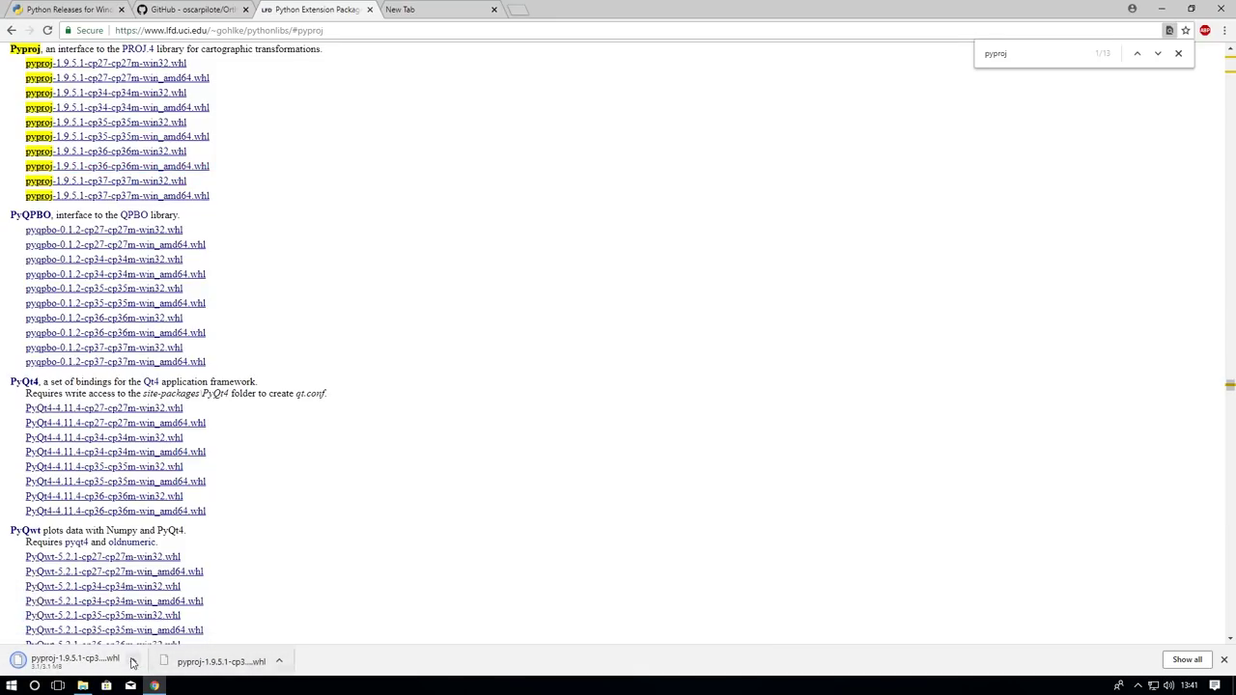
Step: Check the pyproj download and start downloading the numpy cp36 amd64 wheel
{"action": "left_click", "coordinate": [132, 662]}
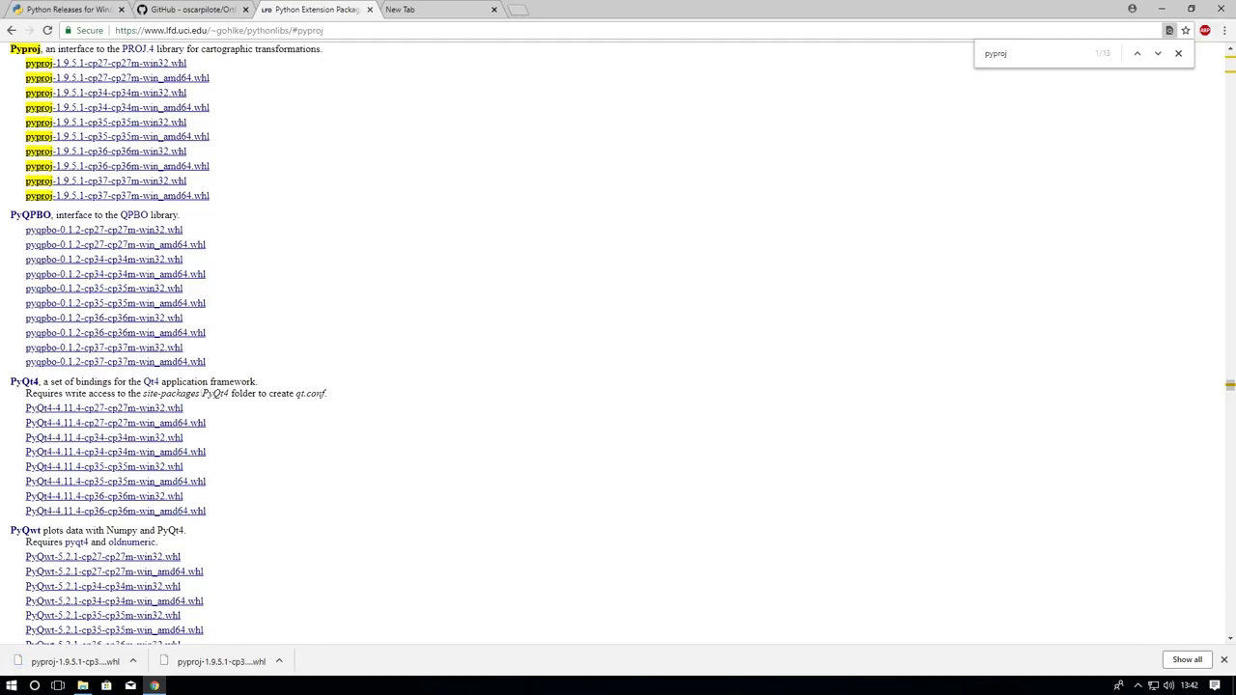
{"action": "key", "text": "ctrl+l"}
{"action": "type", "text": "https://download.lfd.uci.edu/pythonlibs/j1ulh5xc/numpy-1.15.0rc1+mkl-cp36-cp36m-win_amd64.whl"}
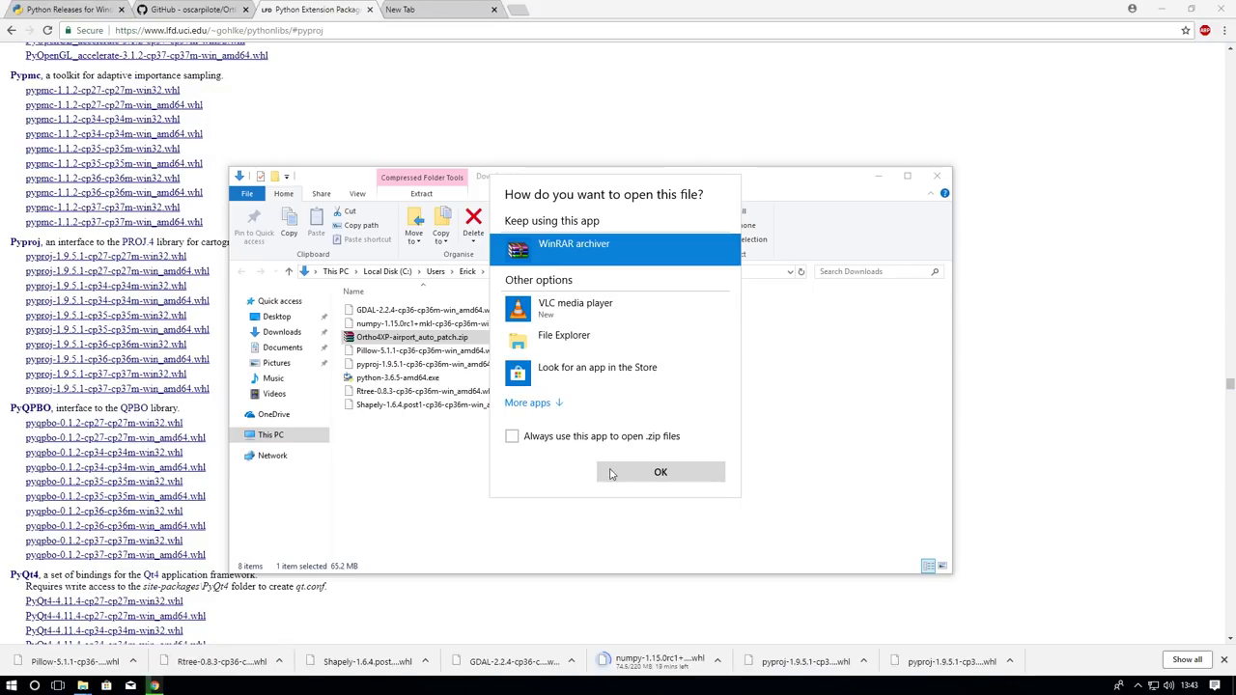
{"action": "key", "text": "Return"}
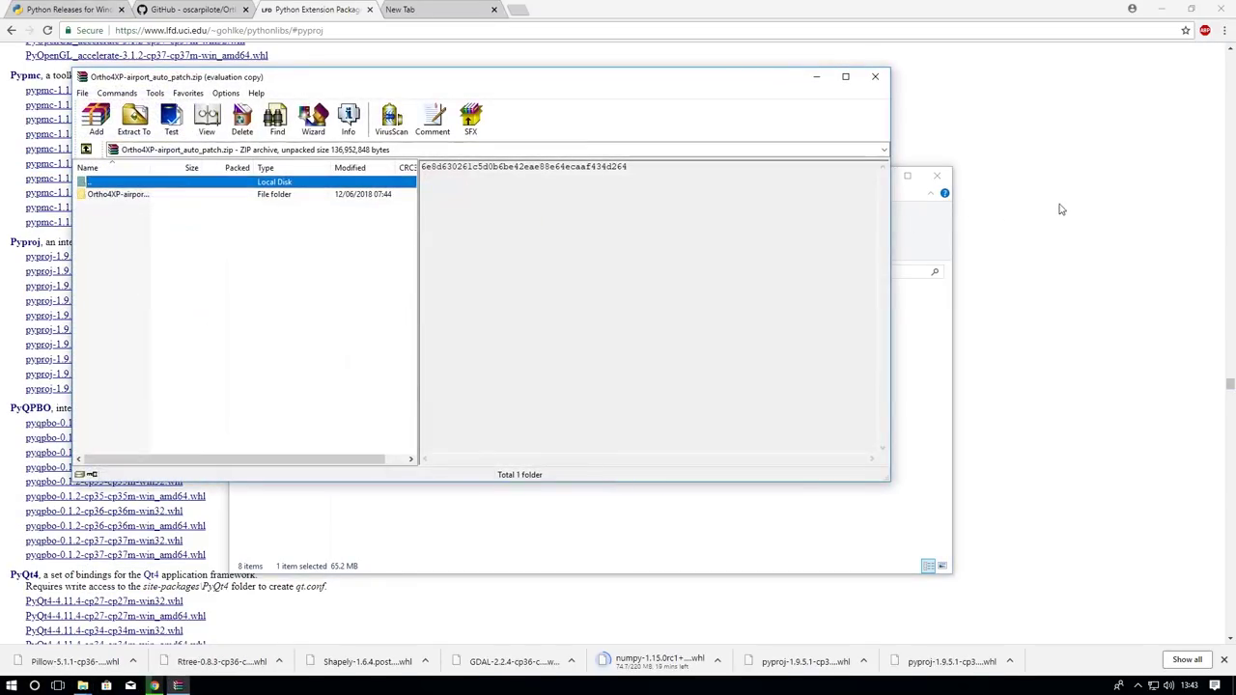
Step: Dismiss the WinRAR reminder and arrange Local Disk (C:) beside the Ortho4XP archive
{"action": "left_click", "coordinate": [916, 200]}
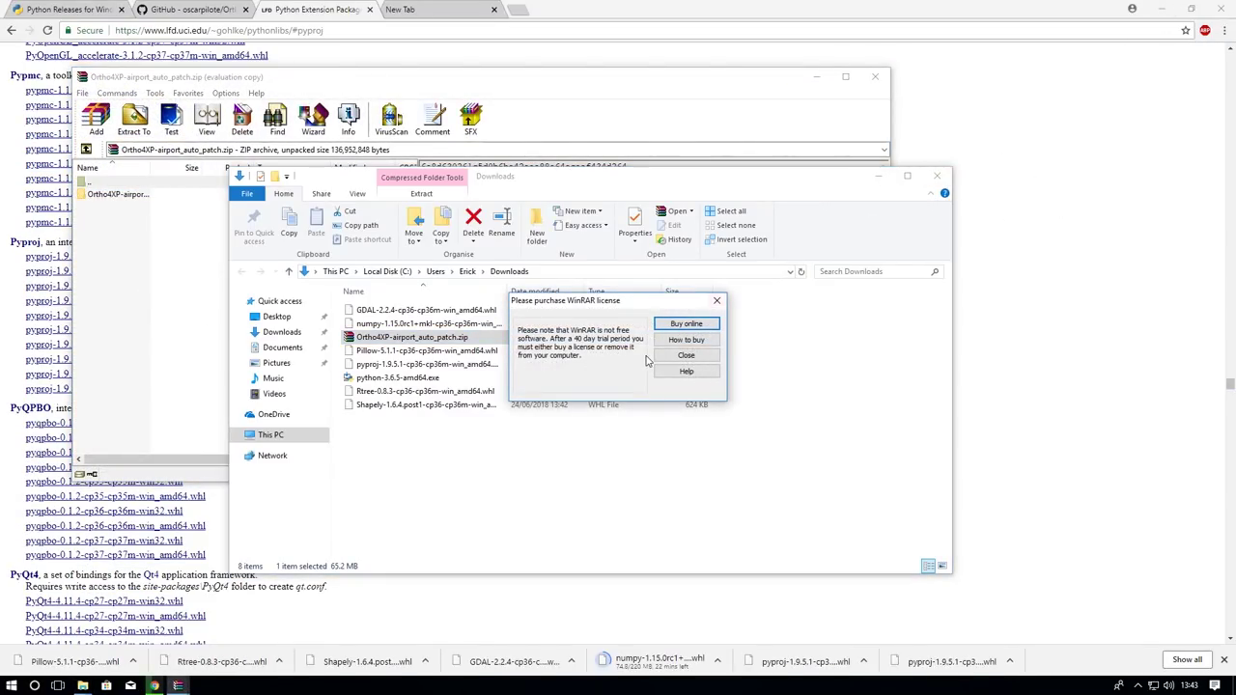
{"action": "left_click", "coordinate": [685, 357]}
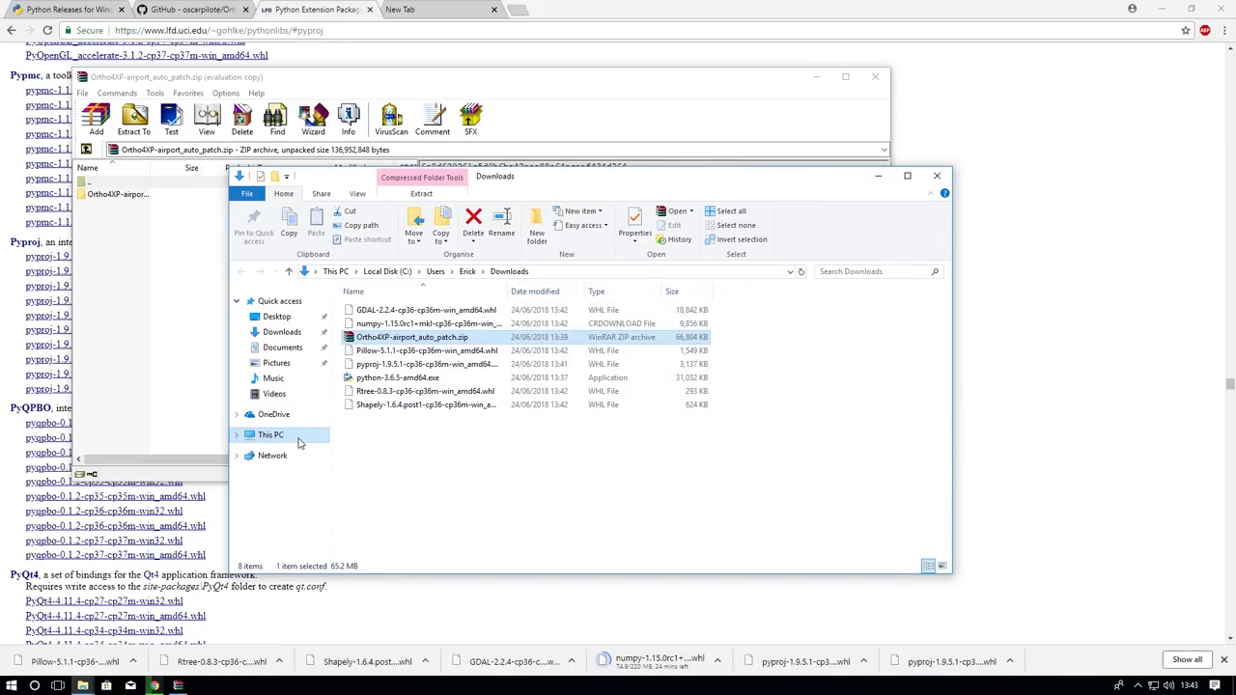
{"action": "left_click", "coordinate": [270, 436]}
{"action": "double_click", "coordinate": [405, 459]}
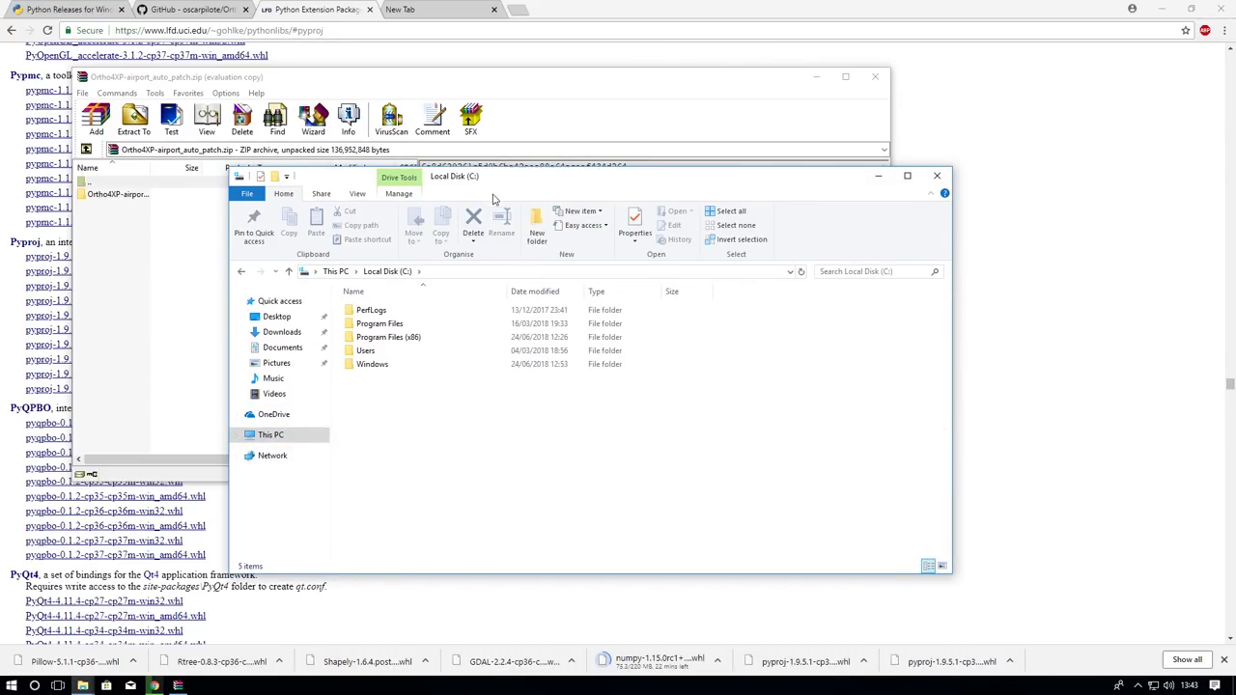
{"action": "left_click_drag", "start_coordinate": [400, 176], "coordinate": [736, 161]}
{"action": "left_click", "coordinate": [226, 283]}
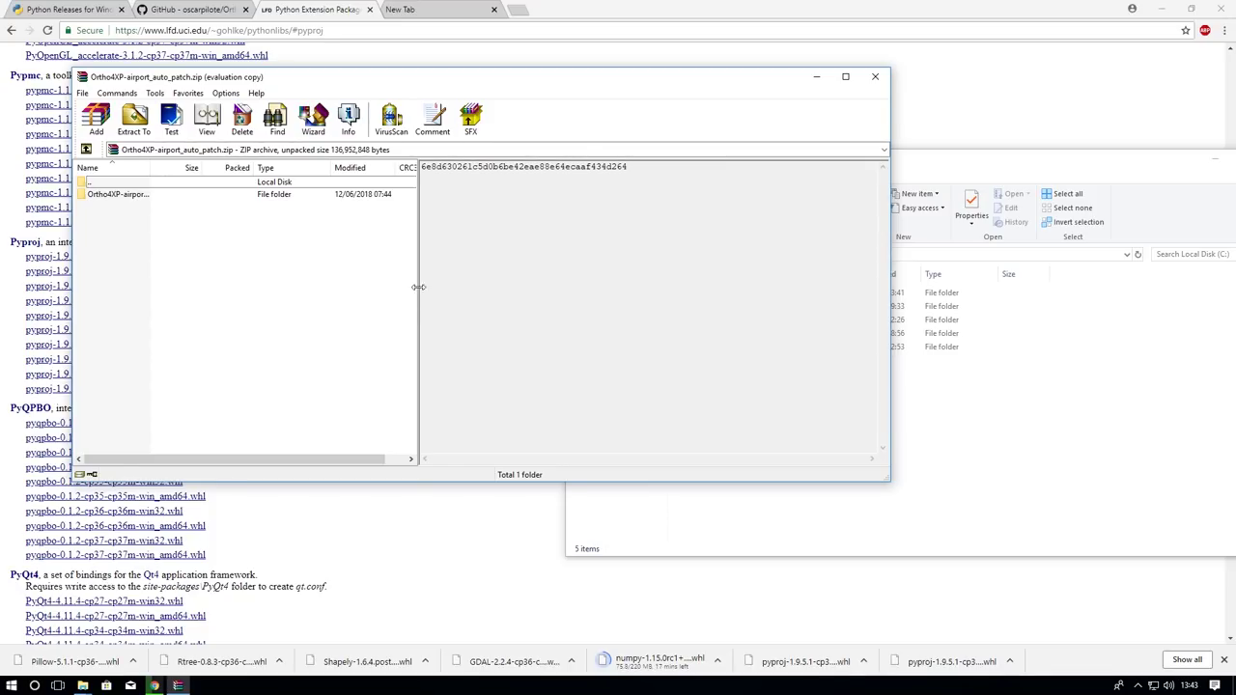
{"action": "left_click_drag", "start_coordinate": [417, 289], "coordinate": [764, 377]}
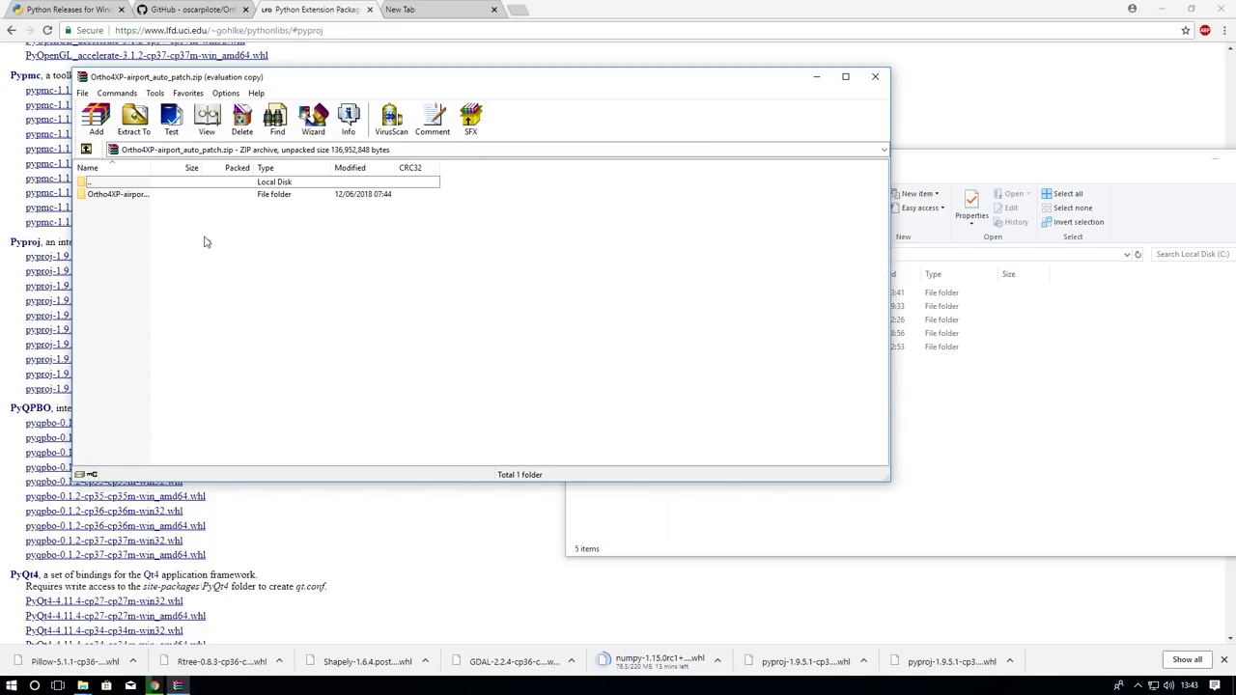
Step: Drag the Ortho4XP-airport_auto_patch folder onto C: and open the extracted folder
{"action": "left_click", "coordinate": [122, 197]}
{"action": "double_click", "coordinate": [125, 197]}
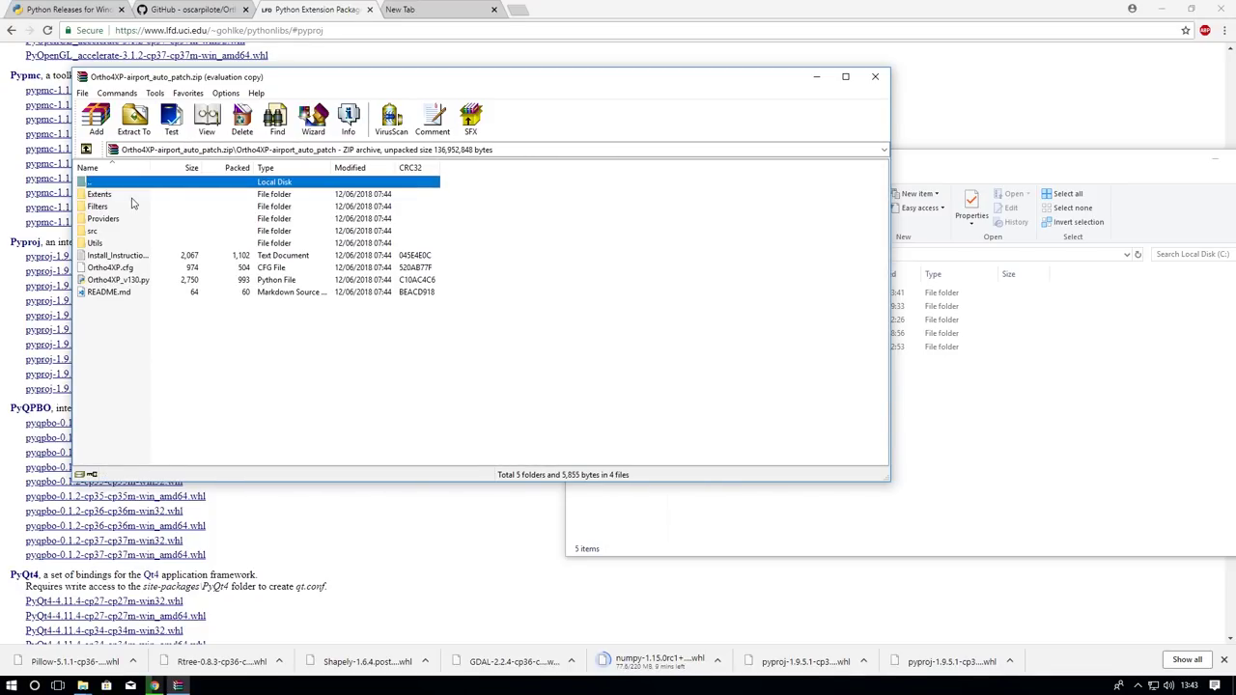
{"action": "key", "text": "BackSpace"}
{"action": "left_click_drag", "start_coordinate": [127, 196], "coordinate": [989, 488]}
{"action": "left_click", "coordinate": [874, 76]}
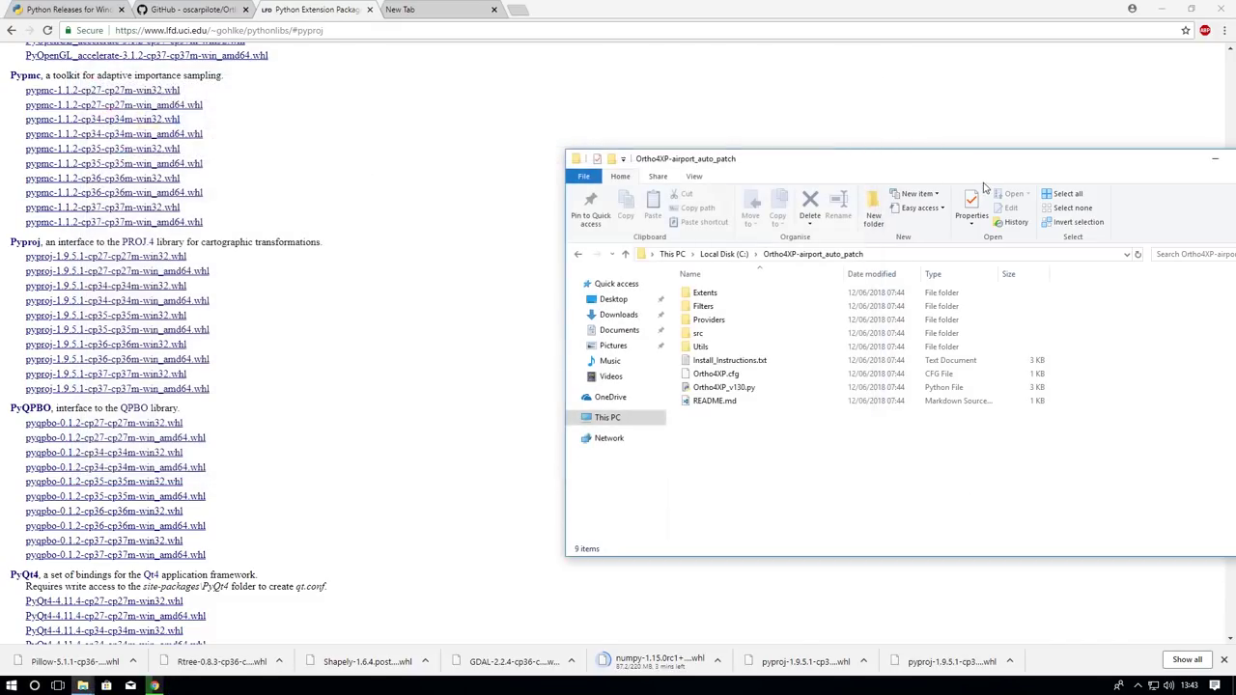
{"action": "left_click_drag", "start_coordinate": [970, 145], "coordinate": [627, 152]}
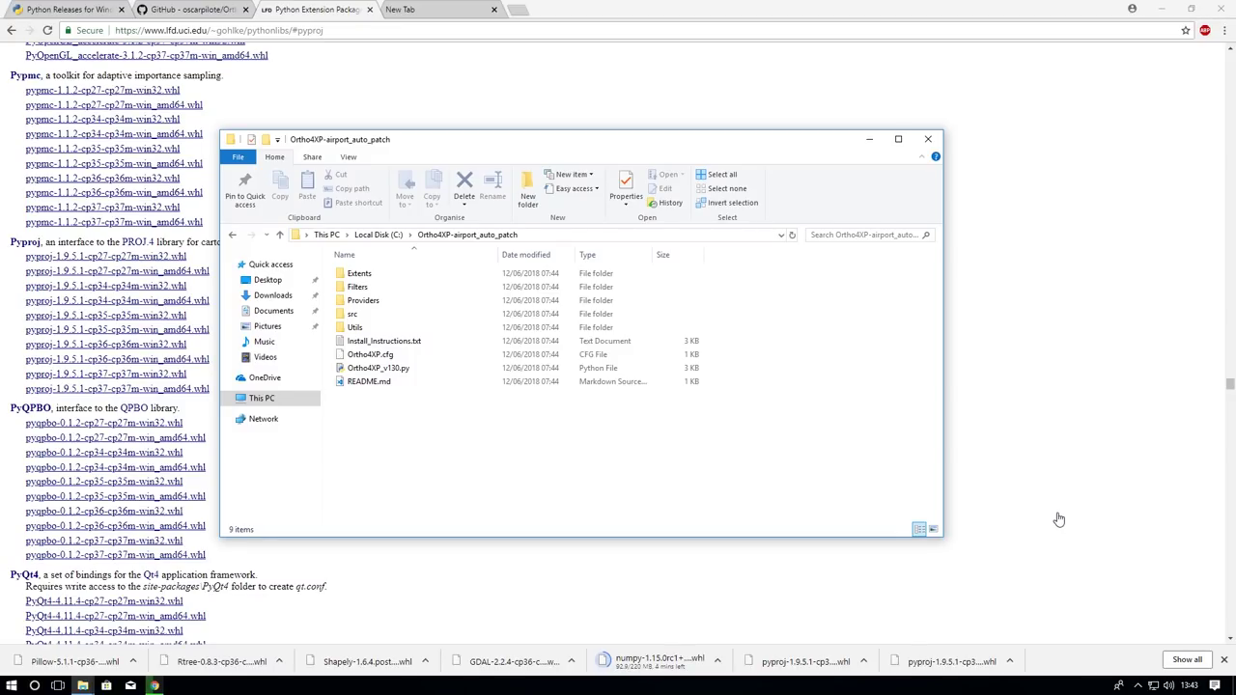
Step: Open a PowerShell window in the Ortho4XP folder, then close it again
{"action": "right_click", "coordinate": [731, 512]}
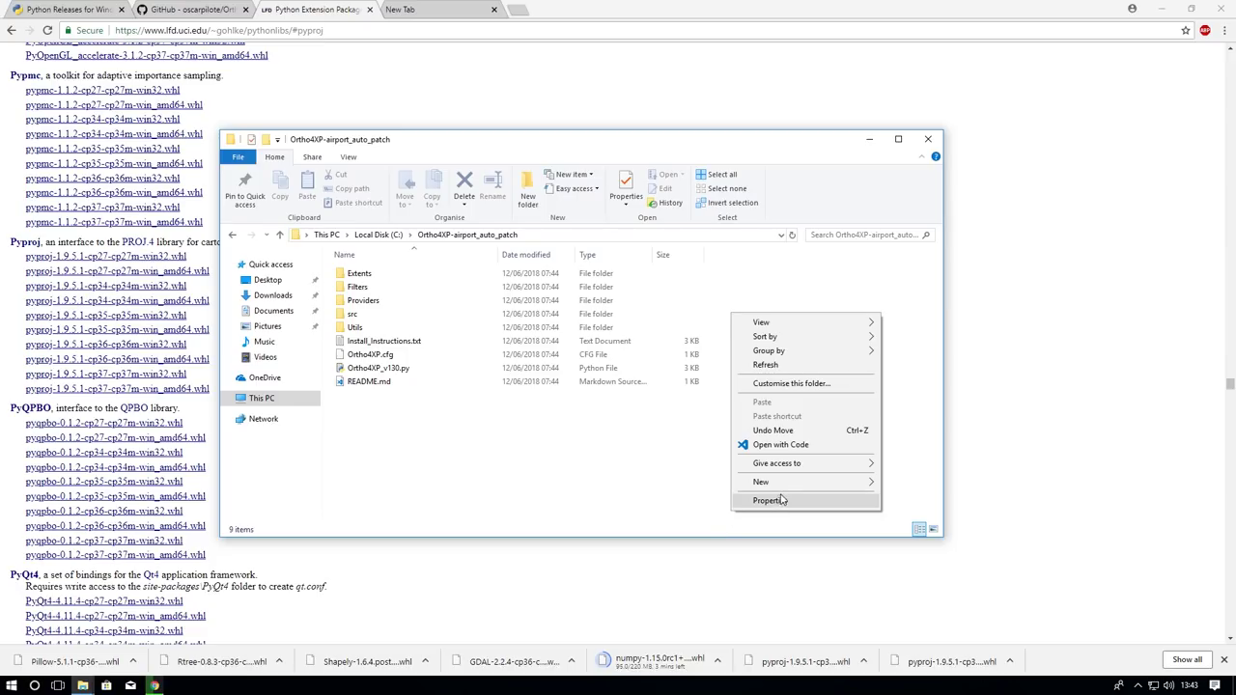
{"action": "left_click", "coordinate": [608, 467]}
{"action": "right_click", "coordinate": [608, 467], "text": "shift"}
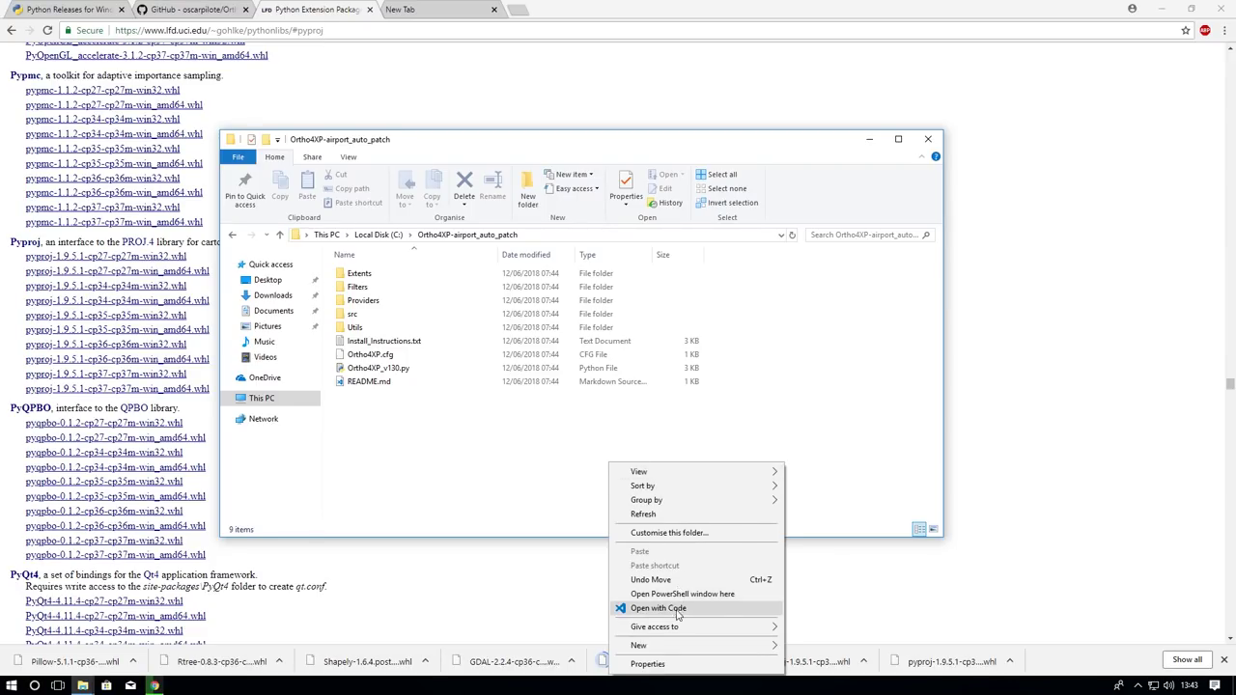
{"action": "left_click", "coordinate": [681, 568]}
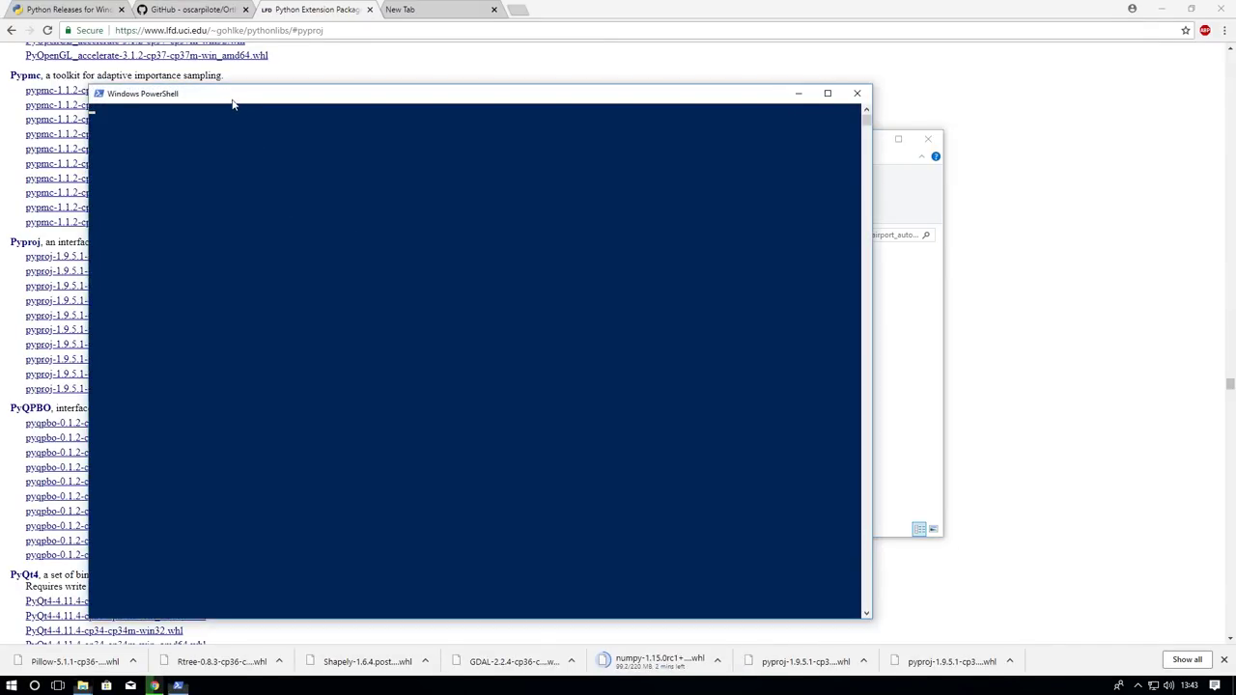
{"action": "left_click_drag", "start_coordinate": [233, 102], "coordinate": [348, 101]}
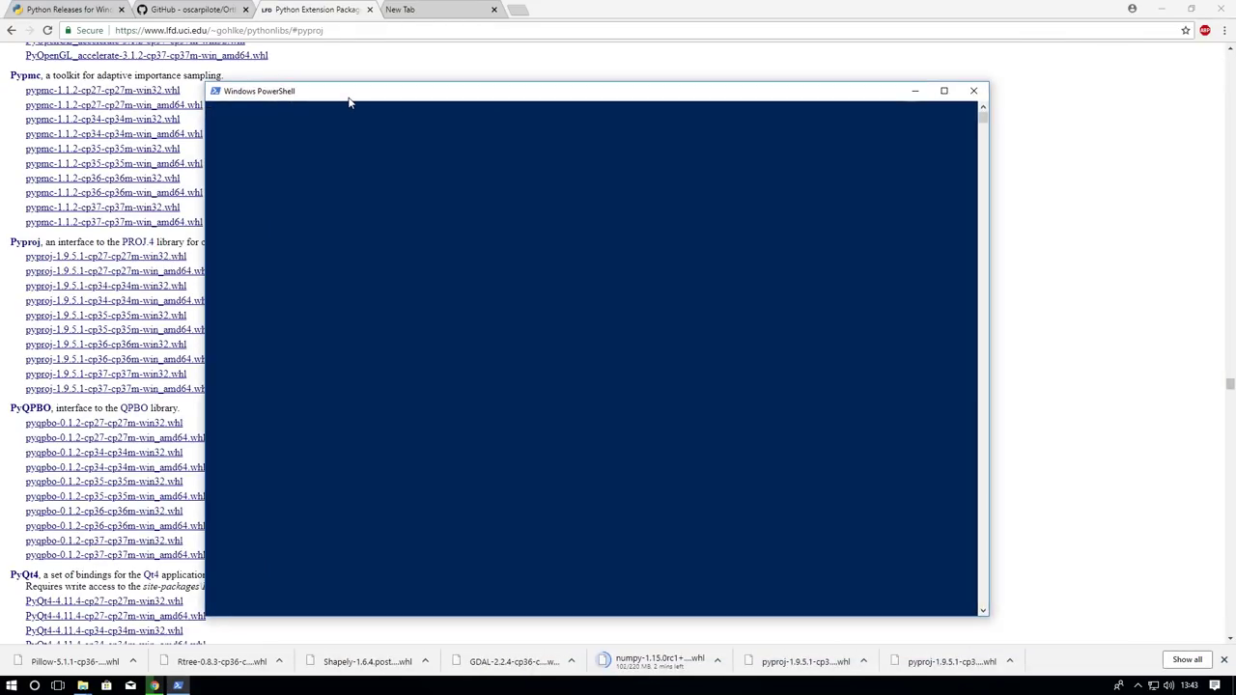
{"action": "left_click", "coordinate": [973, 90]}
Step: Create a new text document and rename it to run.bat, accepting the extension change
{"action": "right_click", "coordinate": [390, 432]}
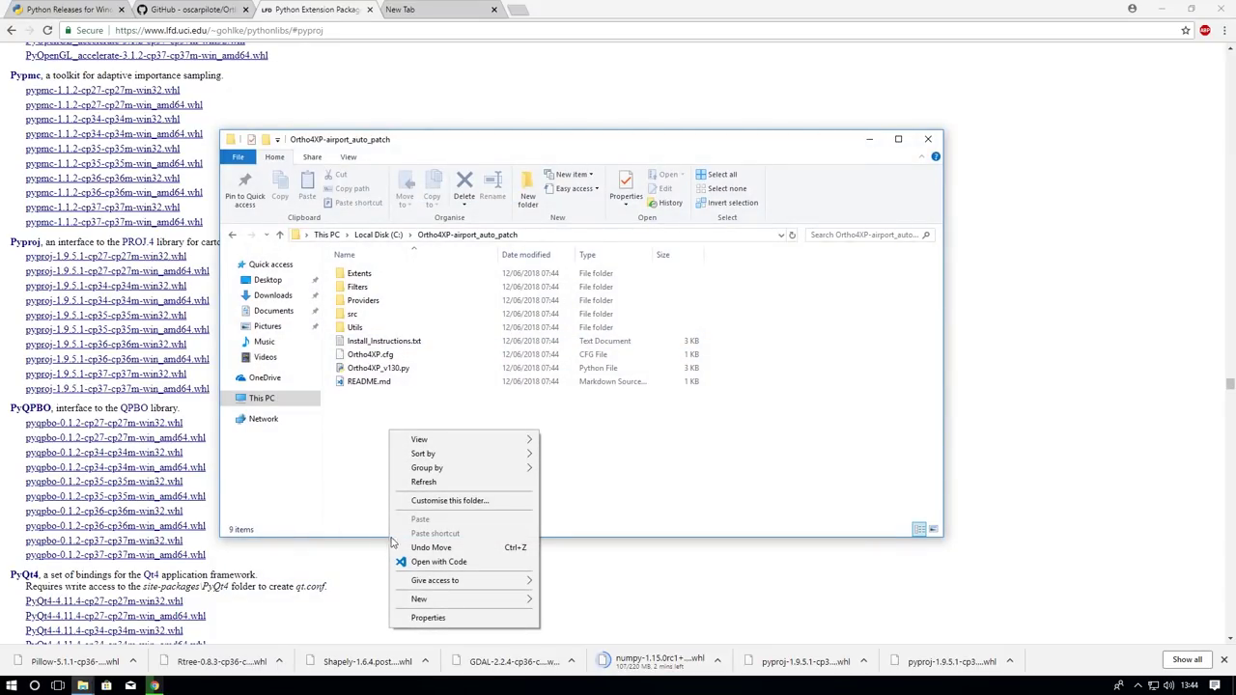
{"action": "mouse_move", "coordinate": [449, 603]}
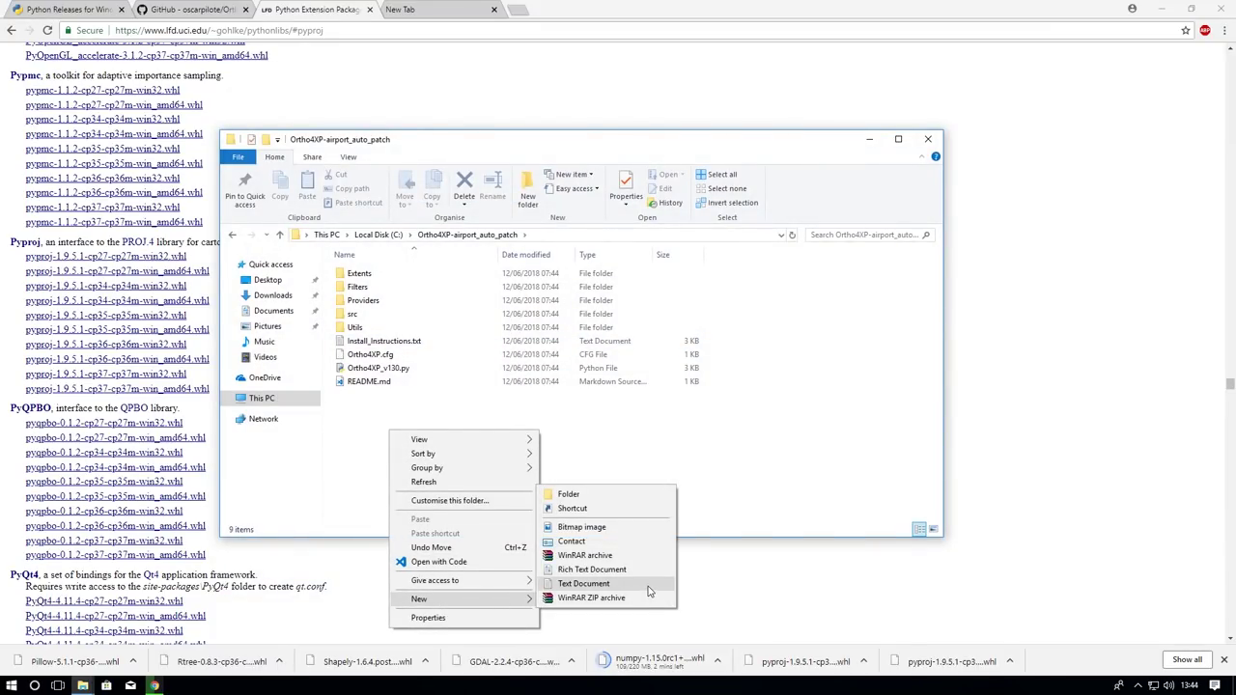
{"action": "left_click", "coordinate": [648, 586]}
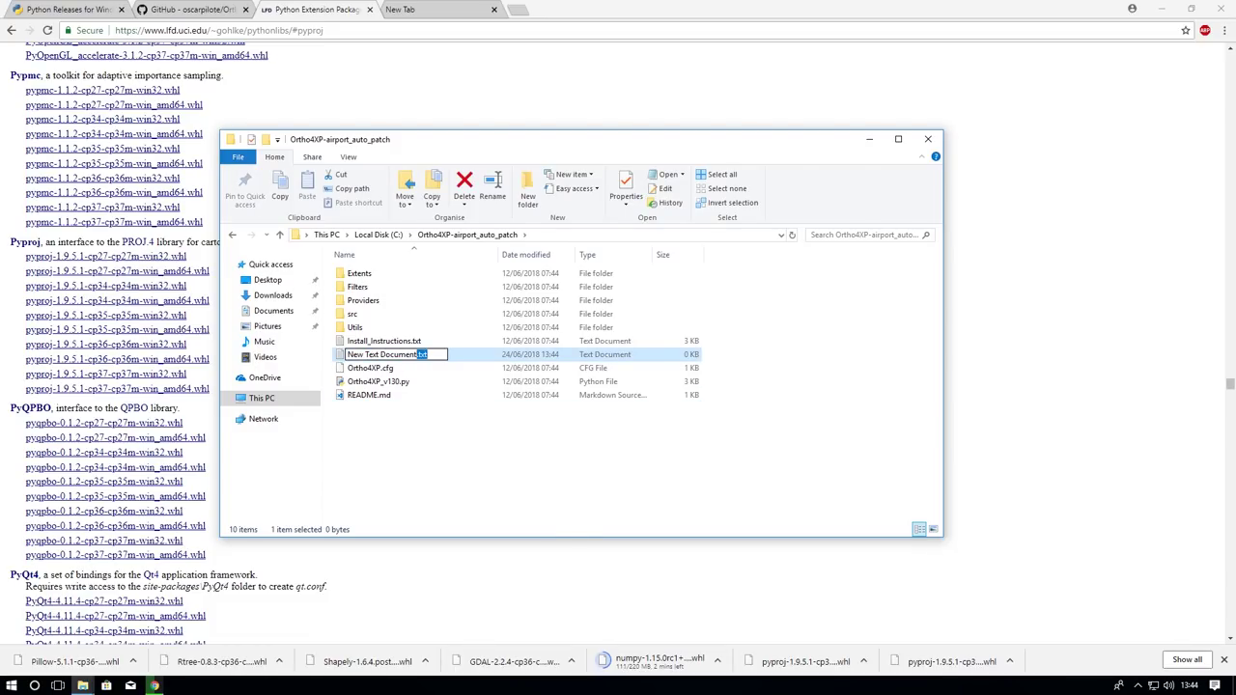
{"action": "key", "text": "ctrl+a"}
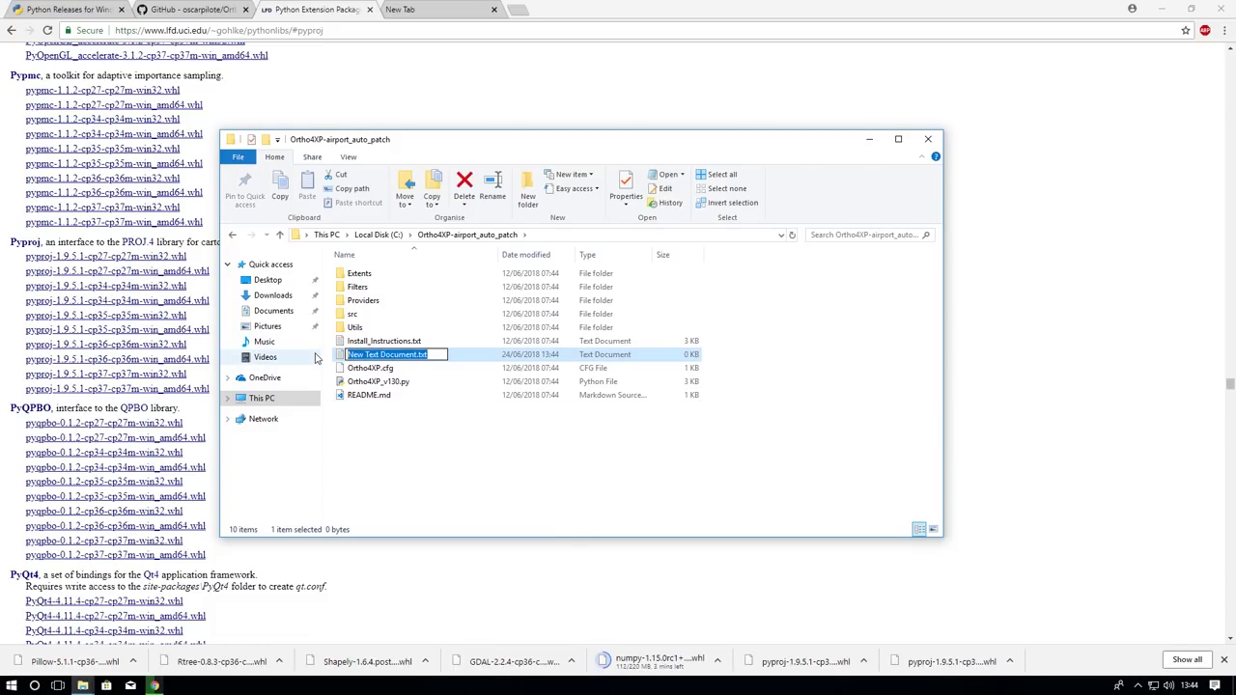
{"action": "type", "text": "run.bat"}
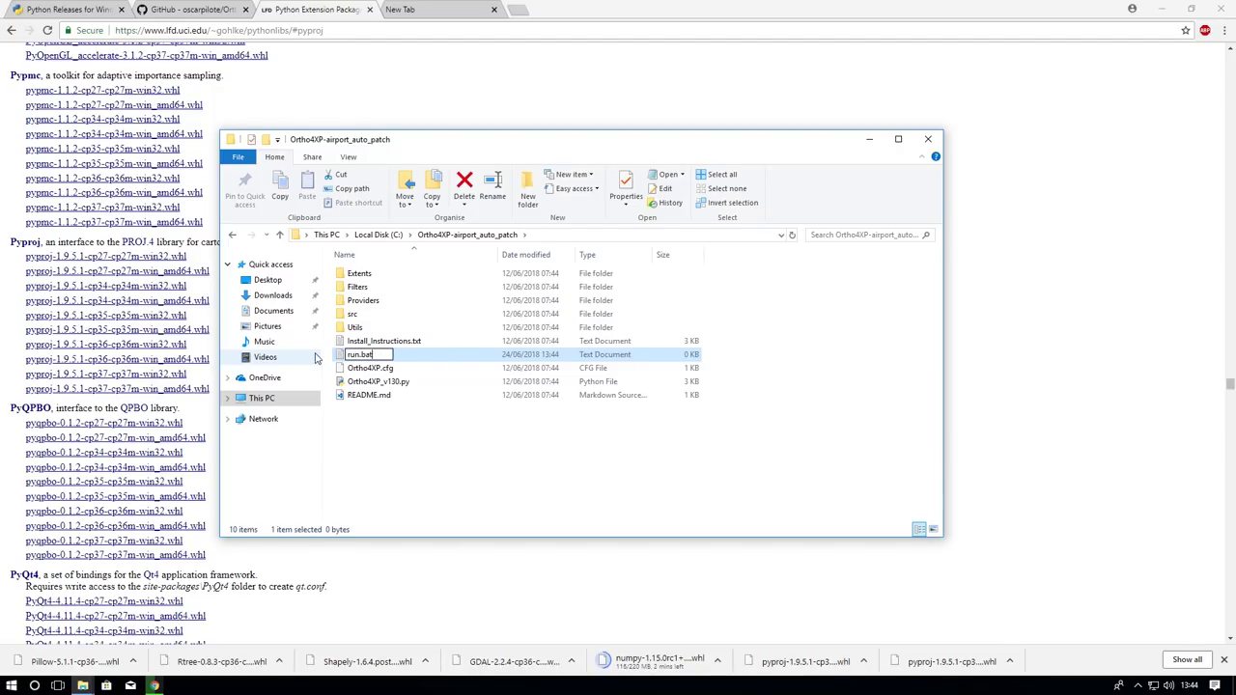
{"action": "key", "text": "Return"}
{"action": "left_click", "coordinate": [680, 352]}
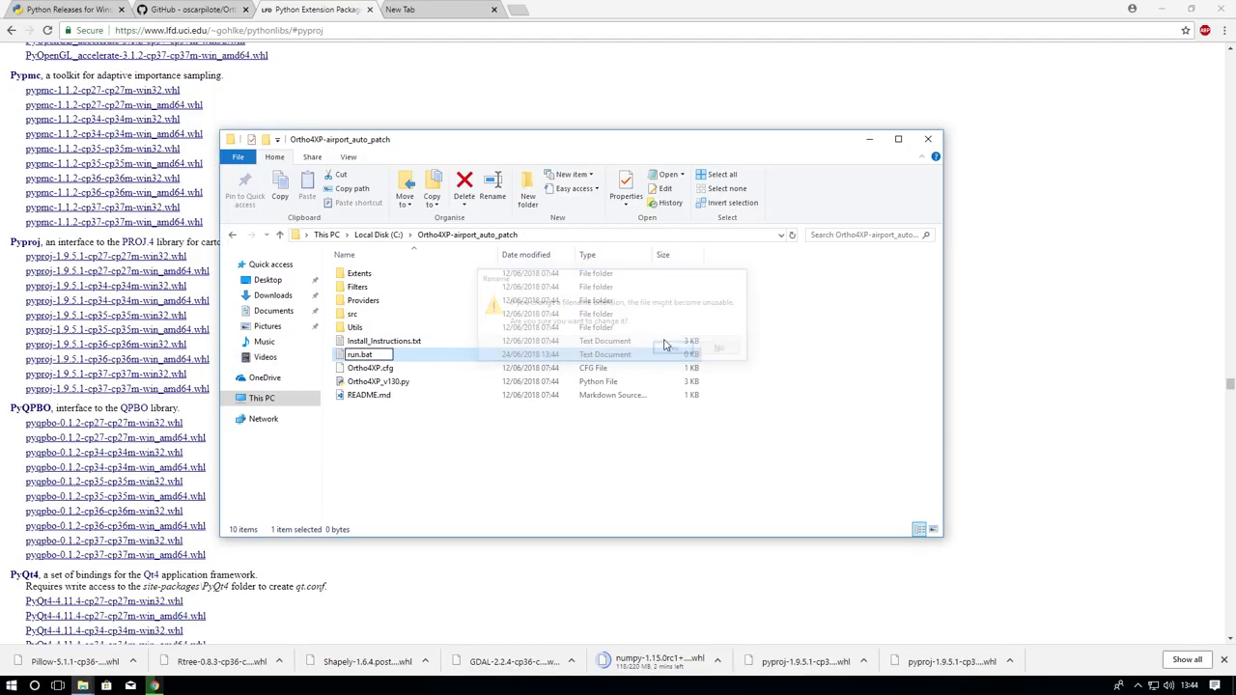
Step: Check the File name extensions view setting and bring up run.bat's context menu
{"action": "left_click", "coordinate": [345, 158]}
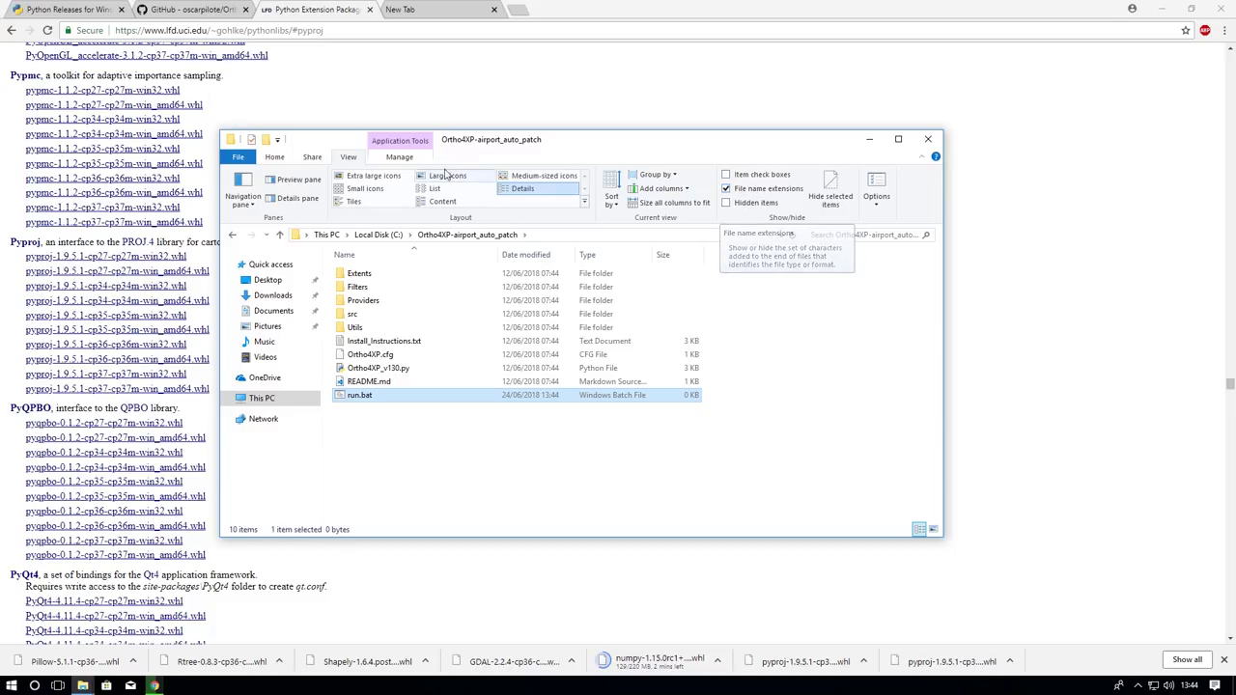
{"action": "left_click", "coordinate": [274, 156]}
{"action": "right_click", "coordinate": [392, 405]}
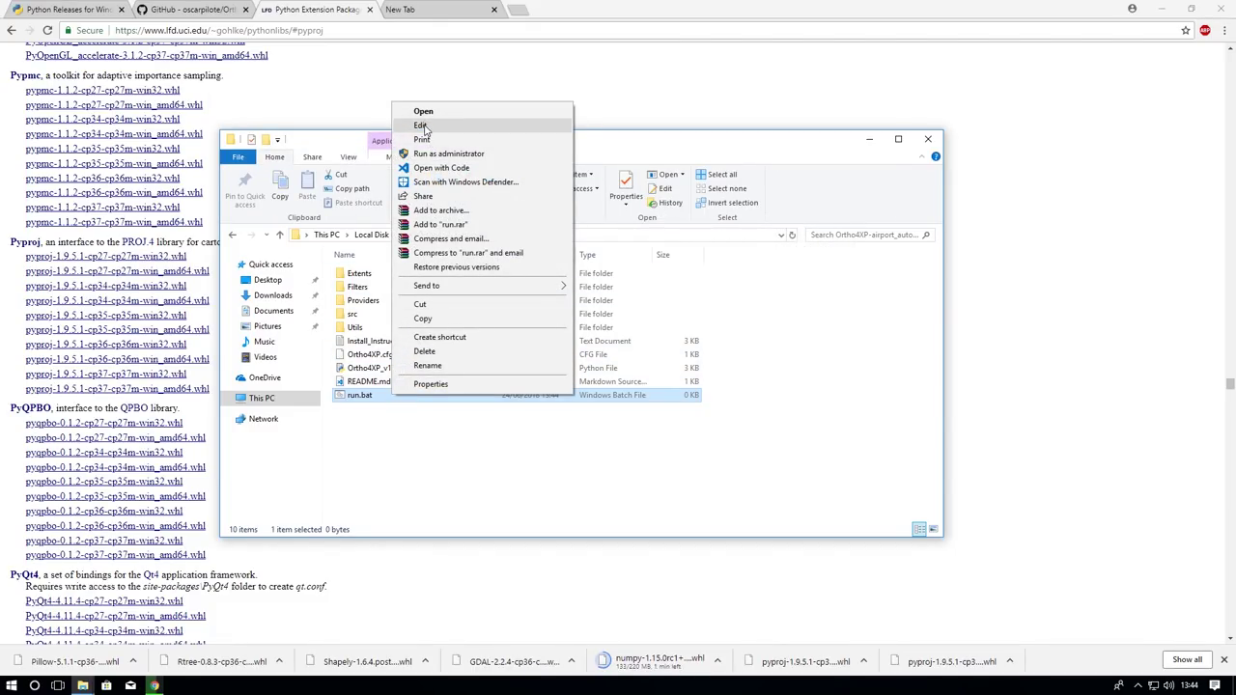
Step: Open run.bat in Notepad and briefly view Install_Instructions.txt in Notepad
{"action": "left_click", "coordinate": [432, 153]}
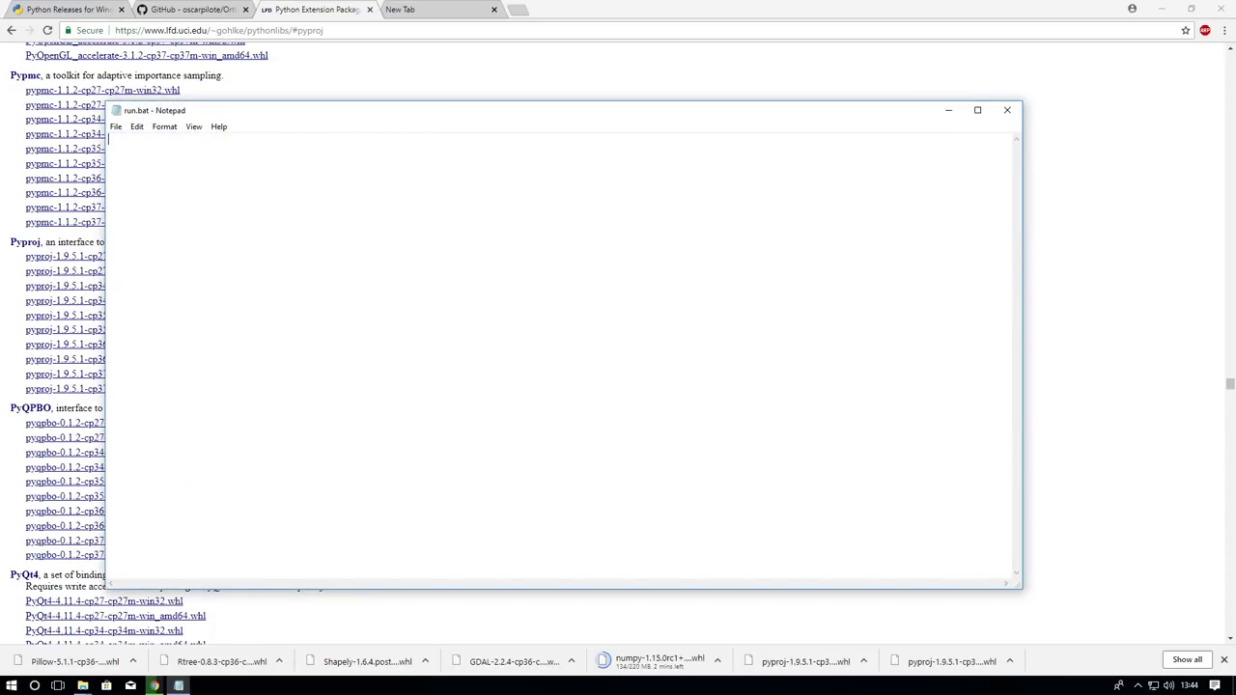
{"action": "left_click_drag", "start_coordinate": [432, 116], "coordinate": [550, 416]}
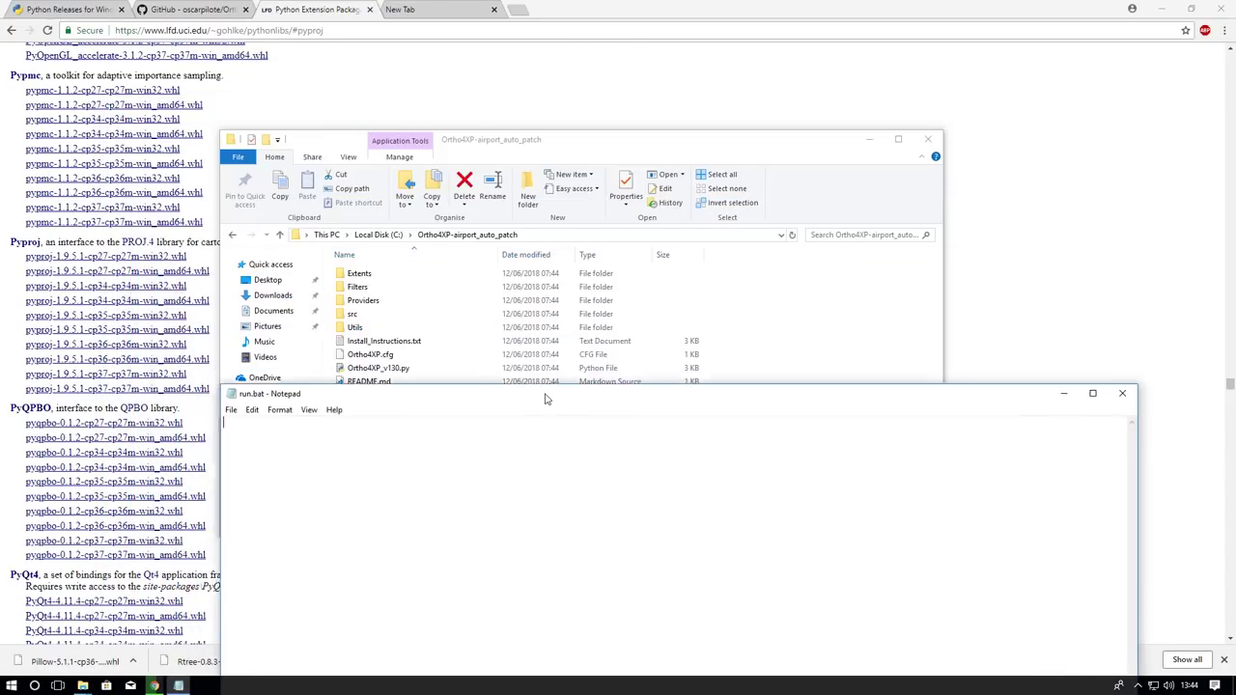
{"action": "double_click", "coordinate": [401, 345]}
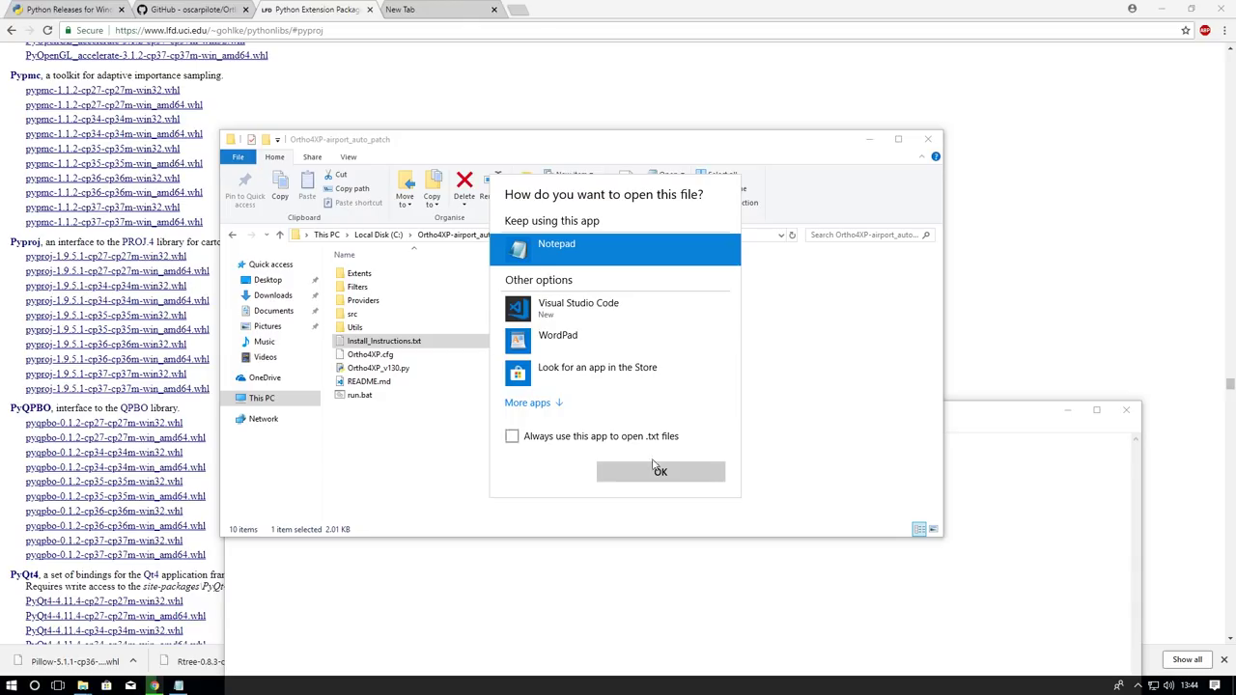
{"action": "left_click", "coordinate": [659, 469]}
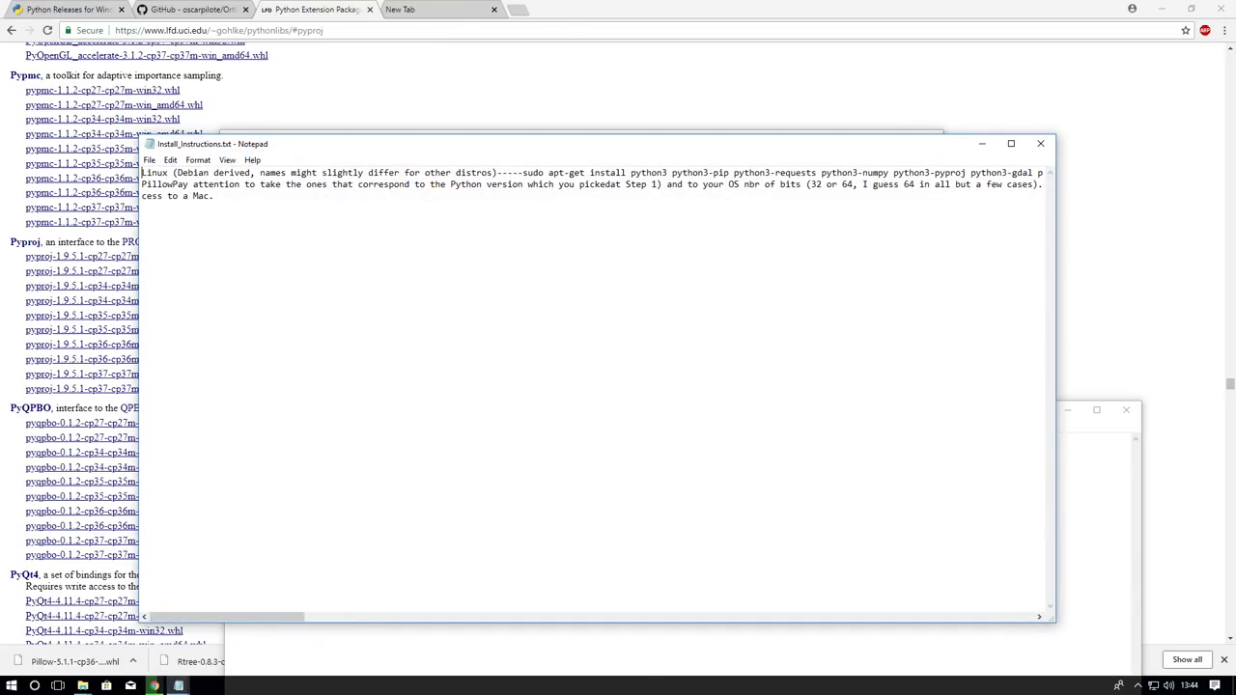
{"action": "scroll", "coordinate": [591, 386], "scroll_direction": "right", "scroll_amount": 3}
{"action": "left_click", "coordinate": [1040, 143]}
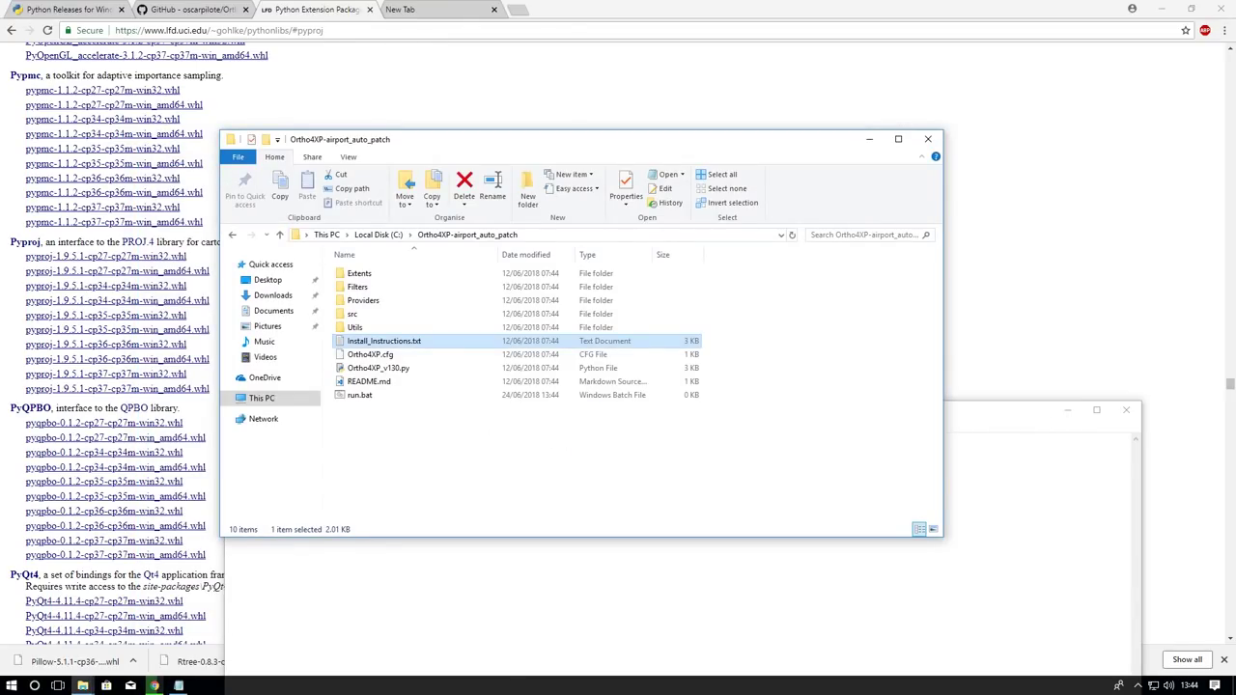
Step: Copy 'python Ortho4XP_v130.py' from the VS Code instructions into run.bat and save it
{"action": "key", "text": "alt+Tab"}
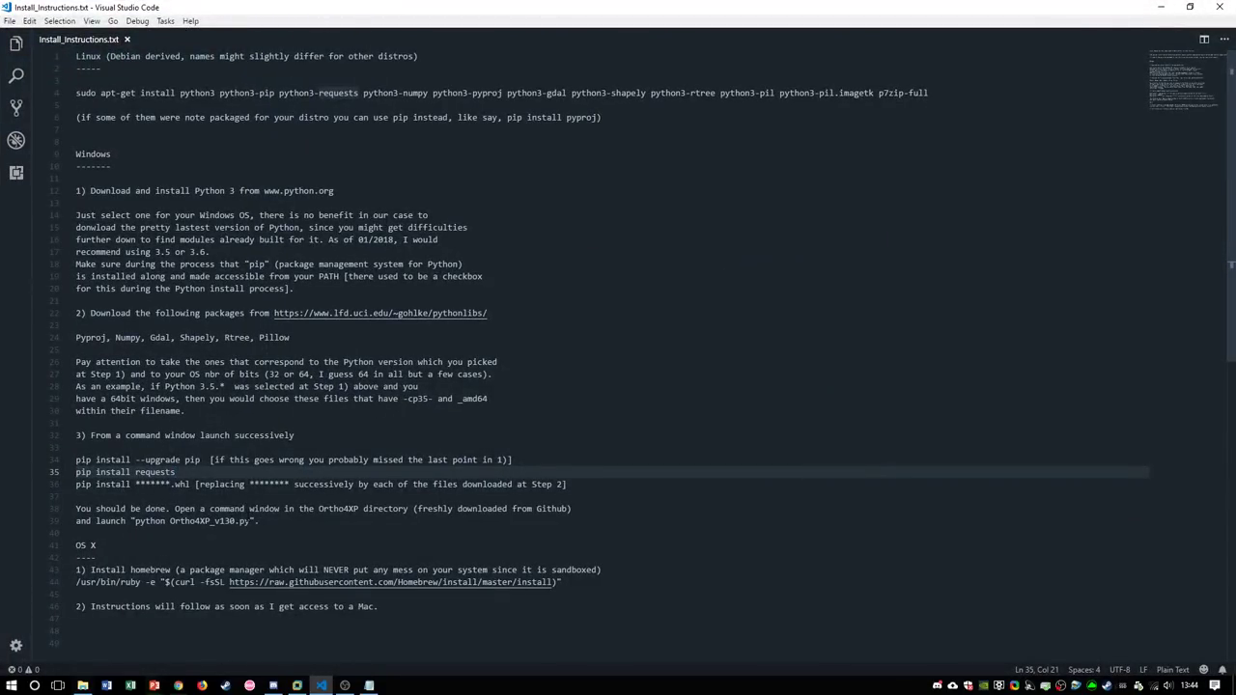
{"action": "left_click_drag", "start_coordinate": [249, 520], "coordinate": [134, 520]}
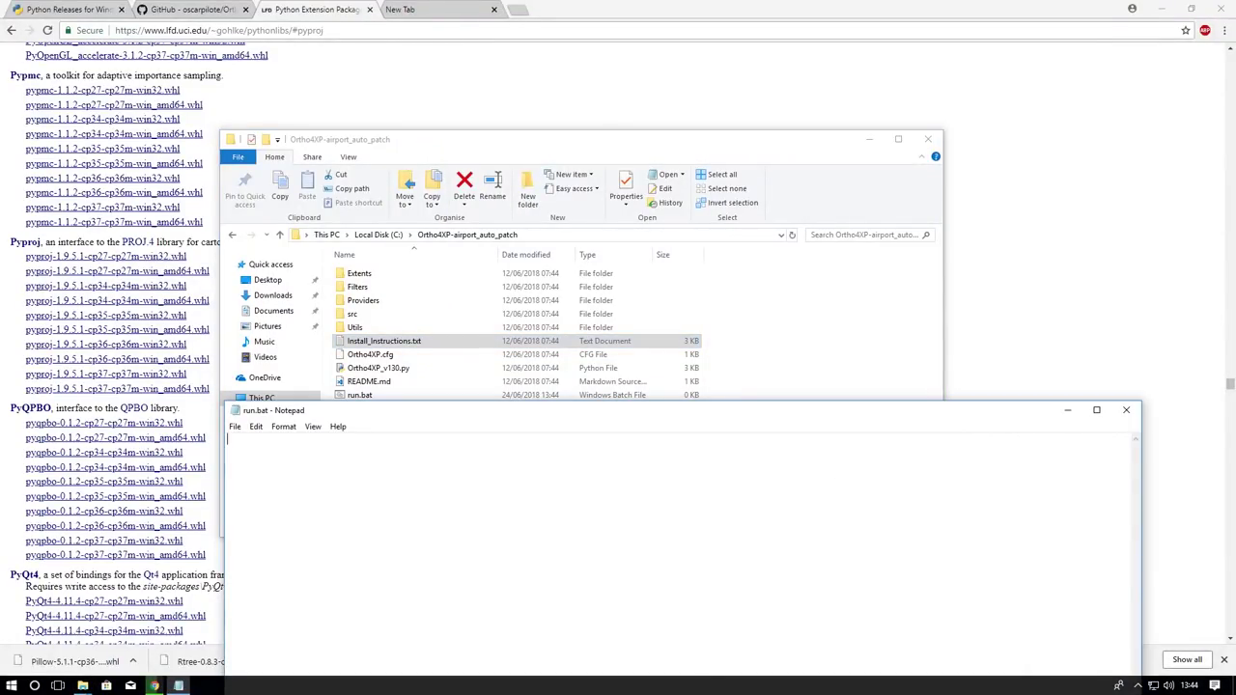
{"action": "type", "text": "python Ortho4XP_v130.py"}
{"action": "left_click_drag", "start_coordinate": [483, 423], "coordinate": [397, 137]}
{"action": "left_click", "coordinate": [148, 141]}
{"action": "left_click", "coordinate": [159, 183]}
Step: Close run.bat in Notepad and clear the folder's file selection
{"action": "left_click", "coordinate": [1037, 125]}
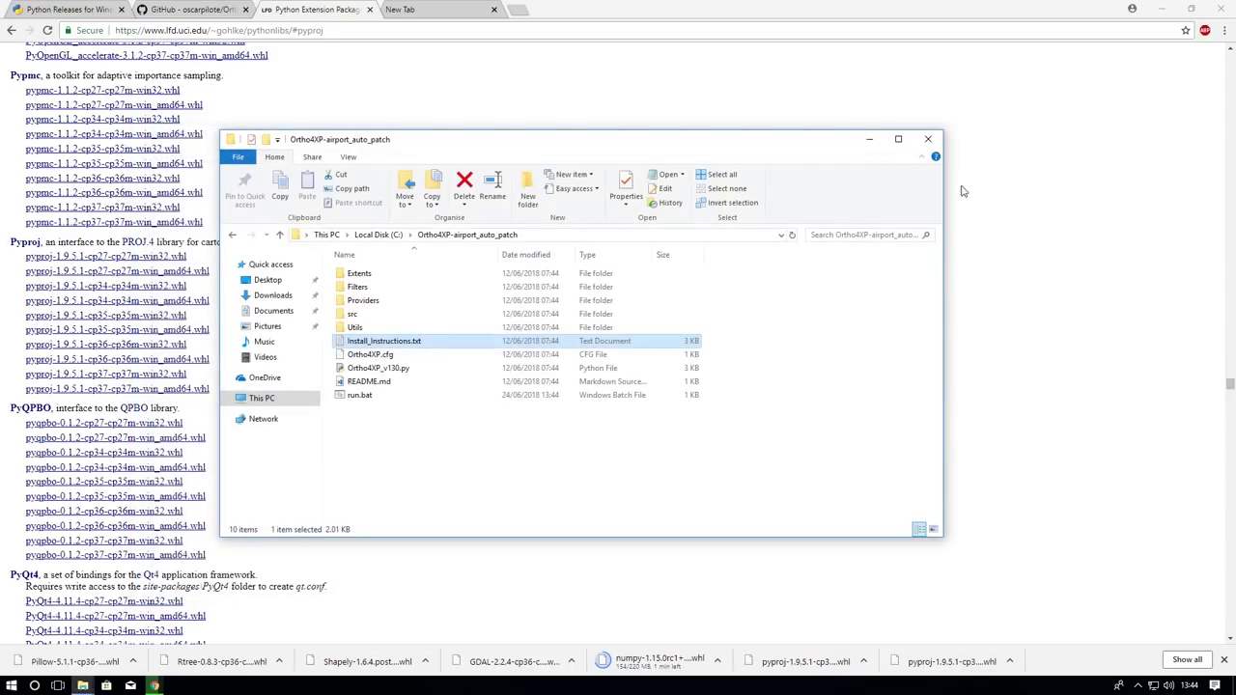
{"action": "left_click", "coordinate": [444, 445]}
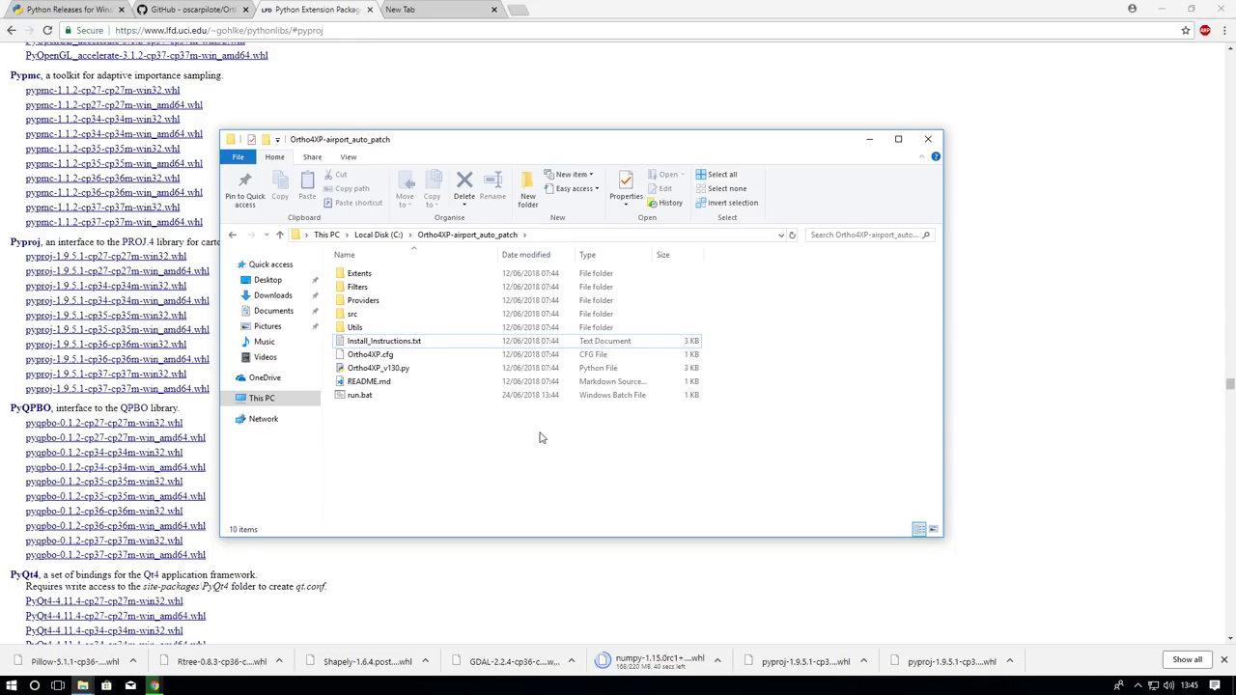
{"action": "left_click", "coordinate": [82, 683]}
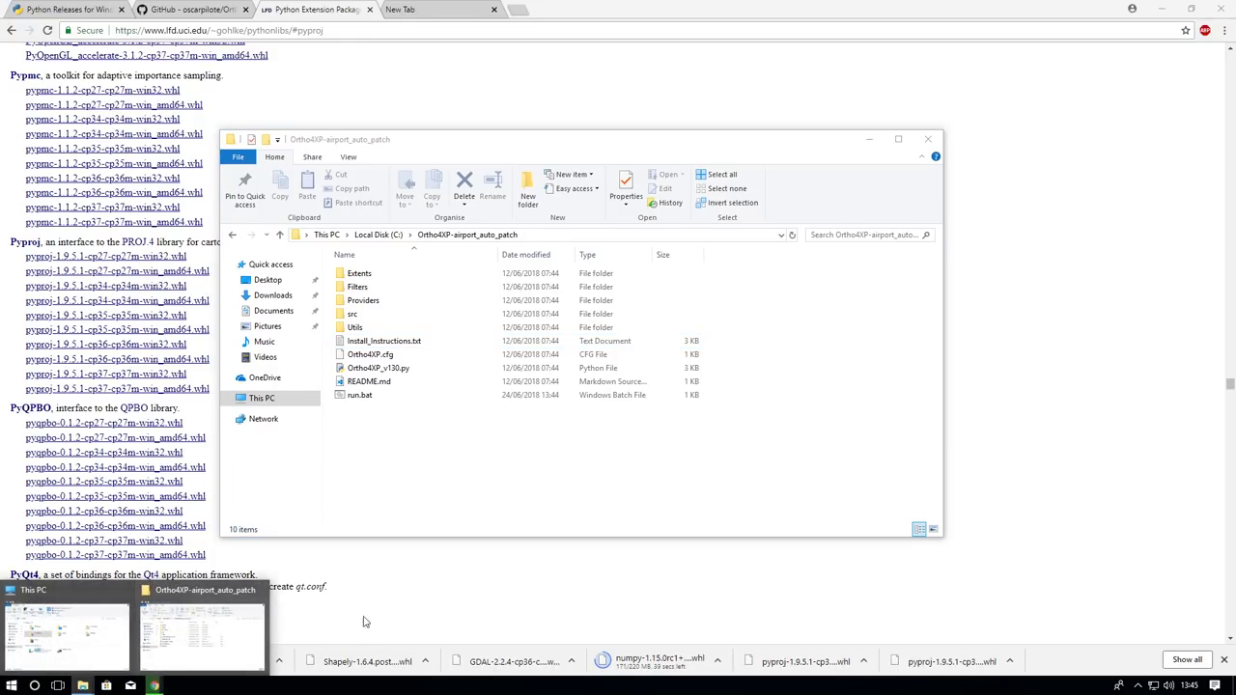
Step: Open the Downloads folder from the This PC window
{"action": "left_click", "coordinate": [97, 629]}
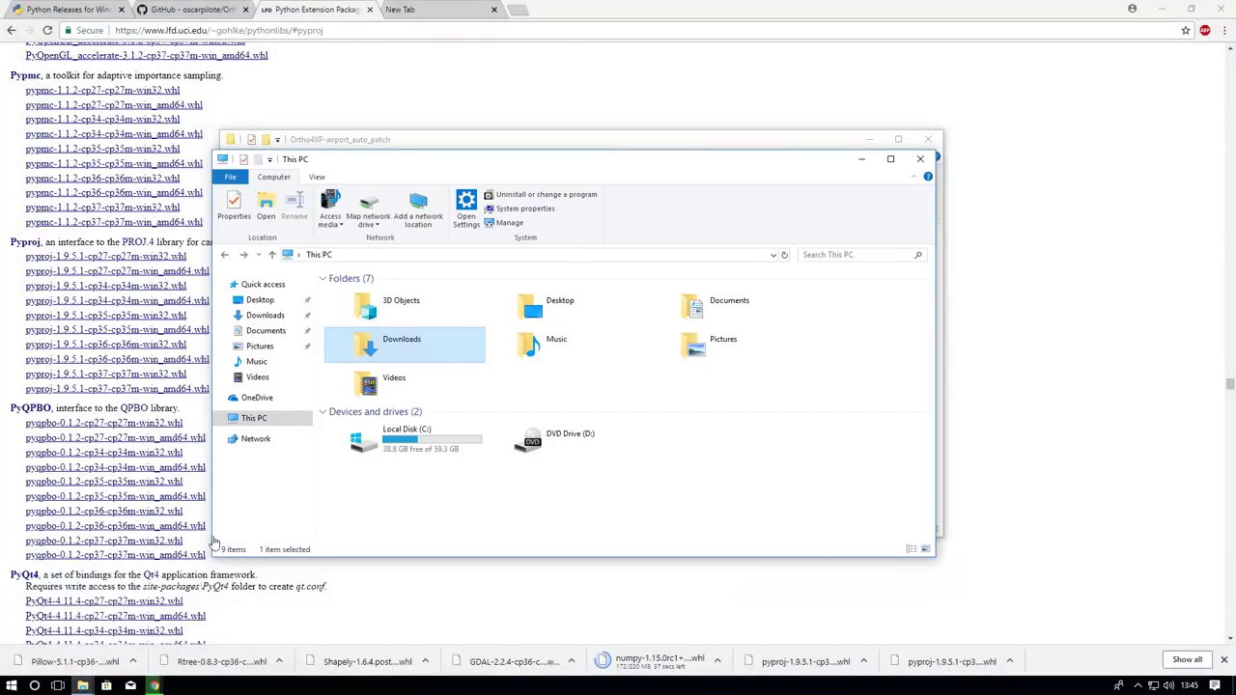
{"action": "double_click", "coordinate": [381, 348]}
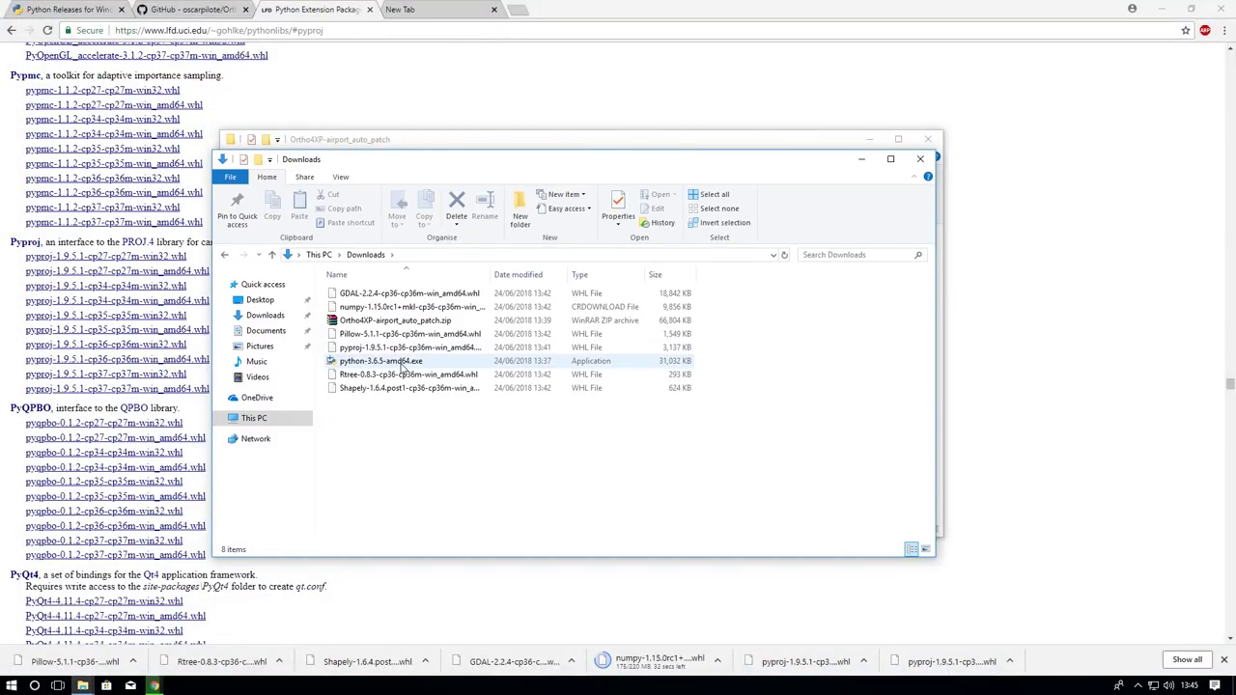
{"action": "right_click", "coordinate": [458, 464]}
{"action": "left_click", "coordinate": [450, 466]}
Step: Delete python-3.6.5-amd64.exe and Ortho4XP-airport_auto_patch.zip, then select the remaining package files
{"action": "left_click", "coordinate": [426, 363]}
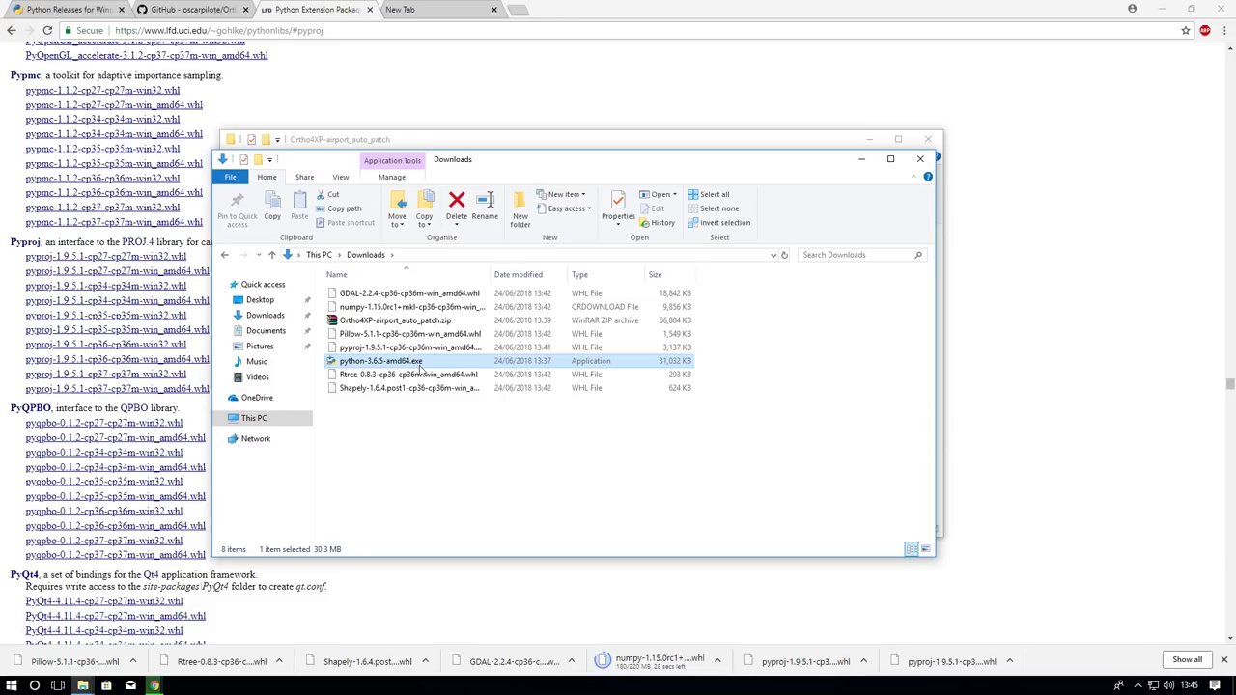
{"action": "key", "text": "Delete"}
{"action": "left_click", "coordinate": [406, 320]}
{"action": "key", "text": "Delete"}
{"action": "left_click_drag", "start_coordinate": [508, 477], "coordinate": [514, 416]}
Step: Open a PowerShell window in Downloads and select the pip install lines from Install_Instructions.txt
{"action": "left_click", "coordinate": [638, 311]}
{"action": "left_click", "coordinate": [664, 493]}
{"action": "right_click", "coordinate": [614, 464]}
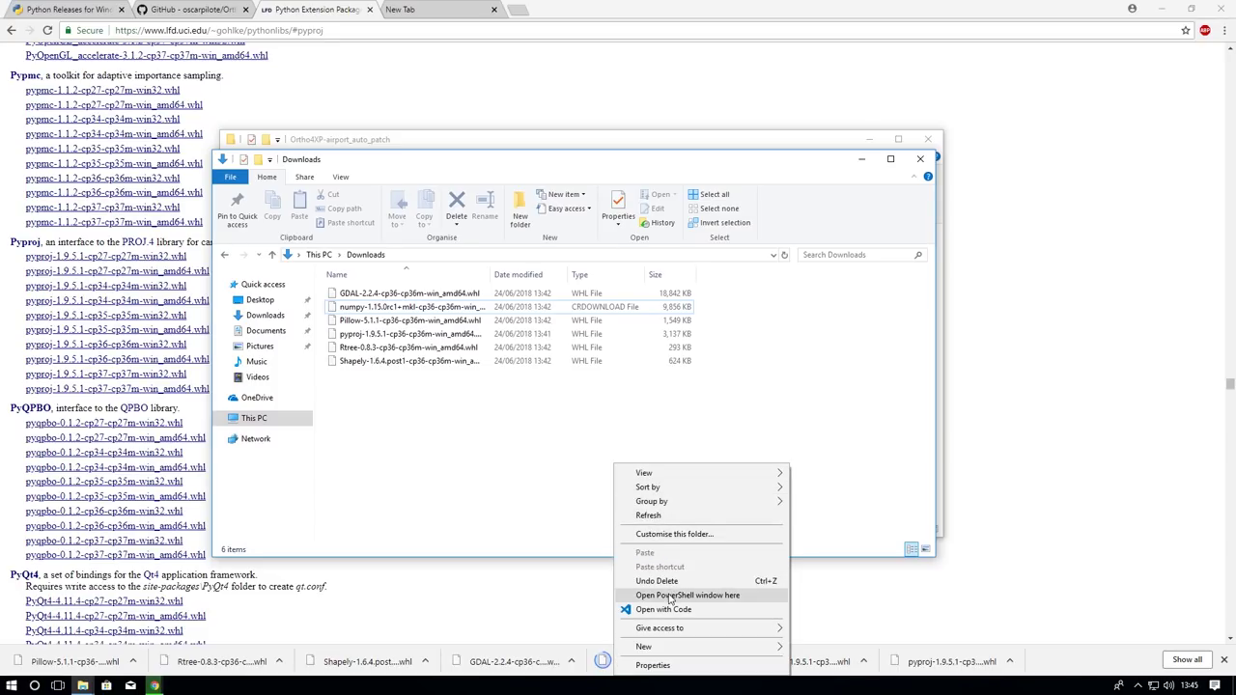
{"action": "left_click", "coordinate": [517, 468]}
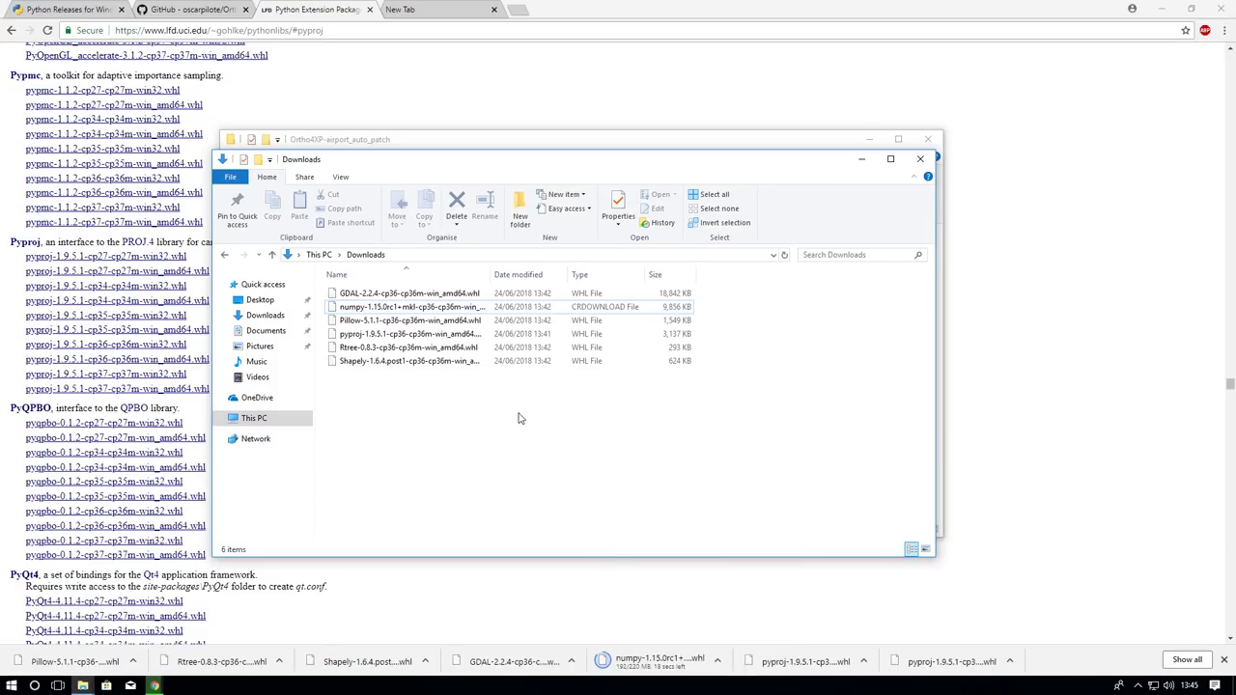
{"action": "right_click", "coordinate": [518, 417]}
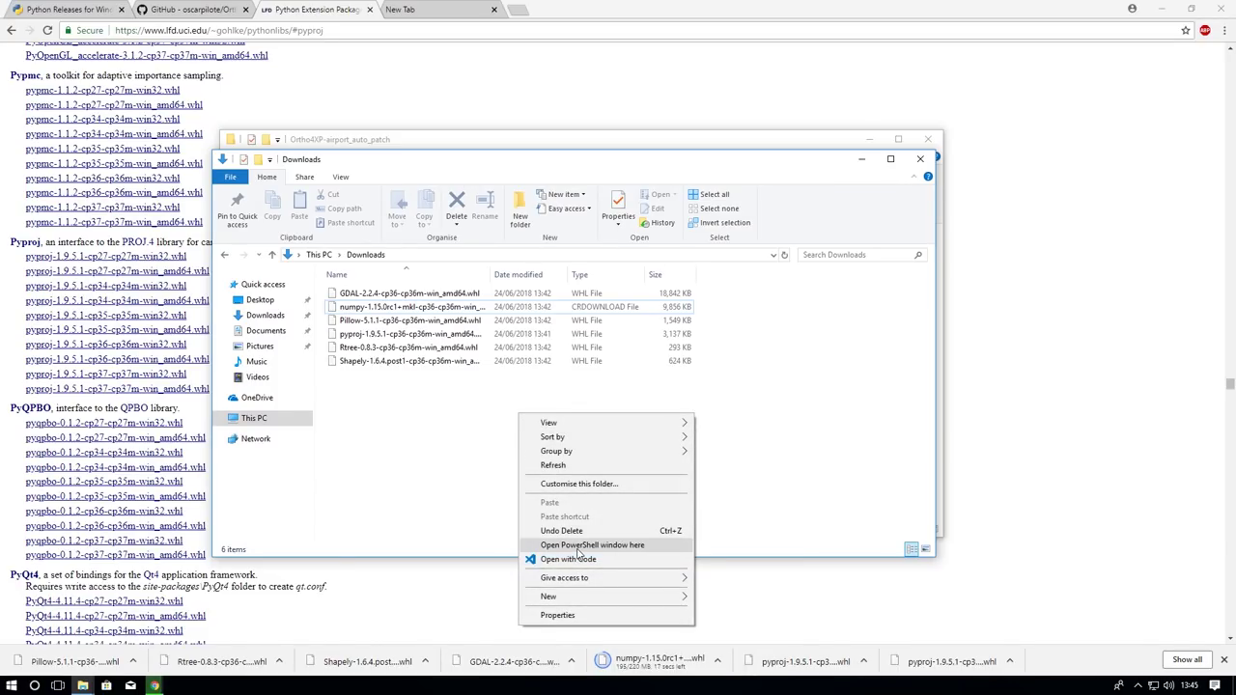
{"action": "left_click", "coordinate": [614, 549]}
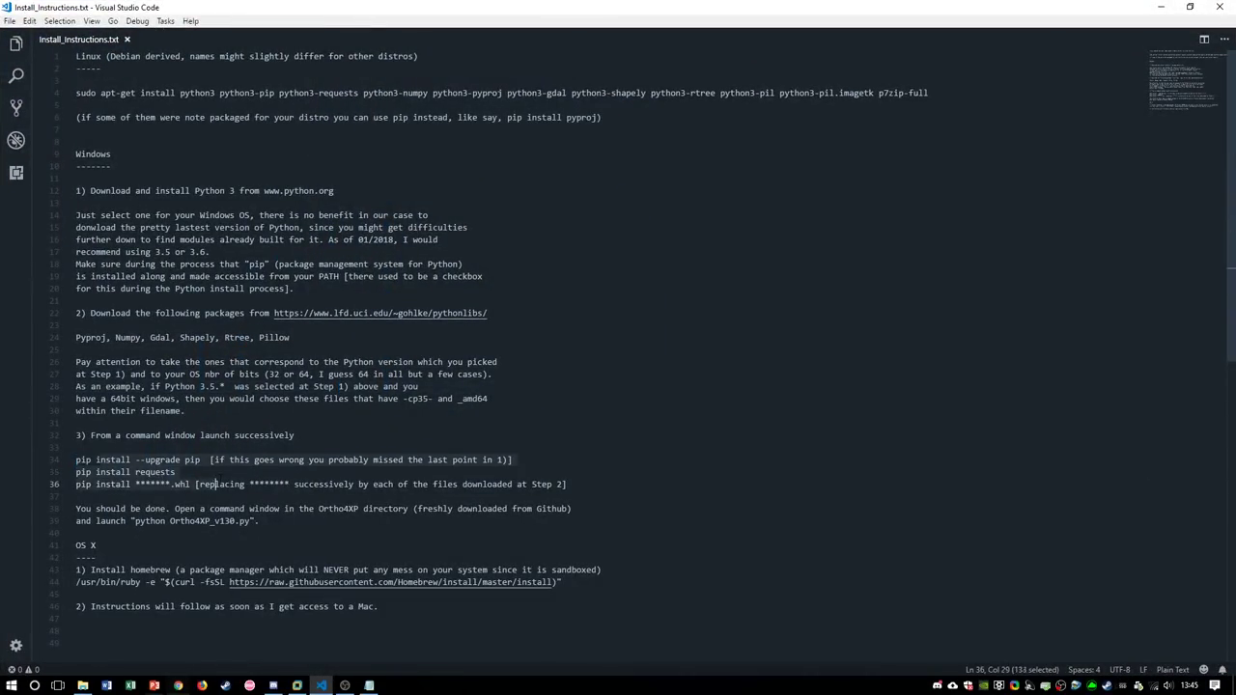
{"action": "left_click", "coordinate": [230, 484]}
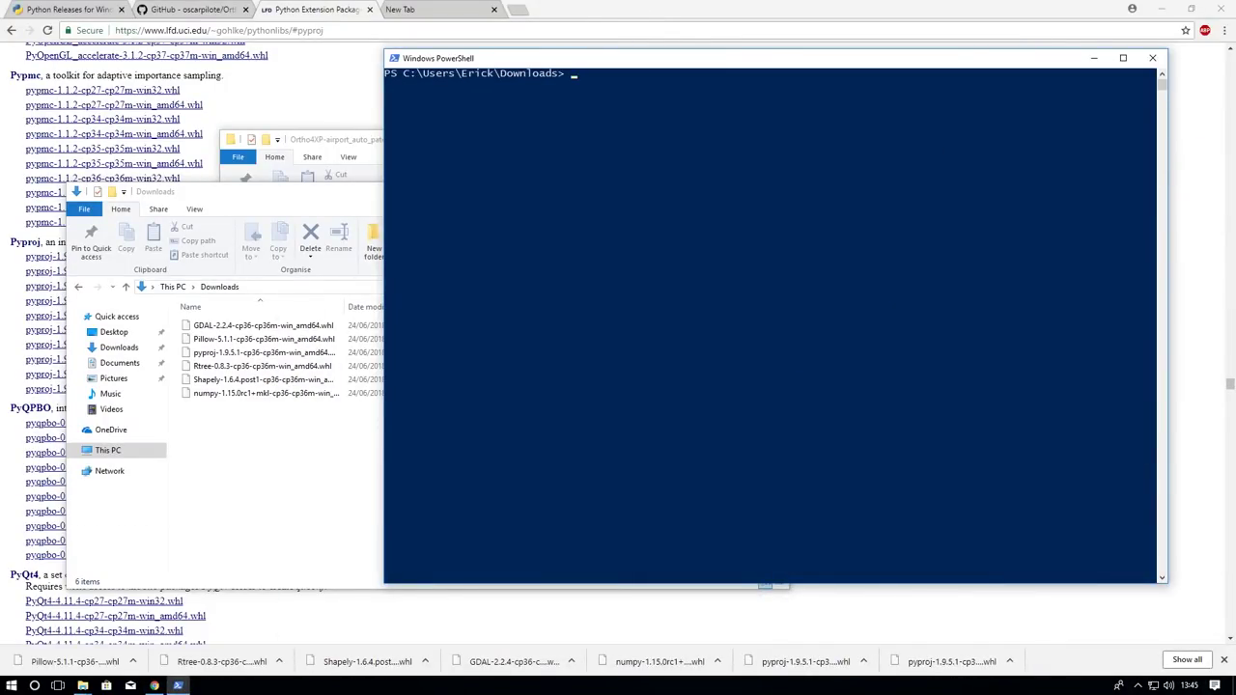
Step: Run pip install --upgrade pip in PowerShell, then rerun it after the permission error
{"action": "left_click", "coordinate": [666, 104]}
{"action": "left_click", "coordinate": [625, 94]}
{"action": "key", "text": "Escape"}
{"action": "type", "text": "pip install --upgrade pip"}
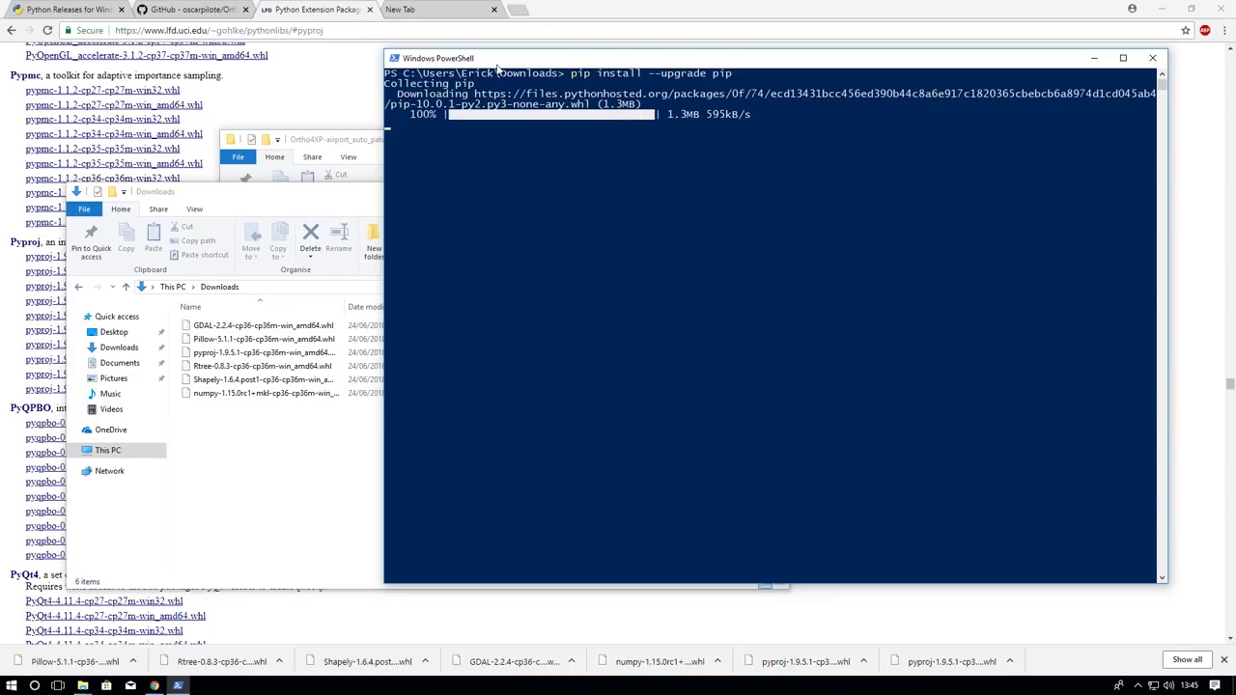
{"action": "key", "text": "Up"}
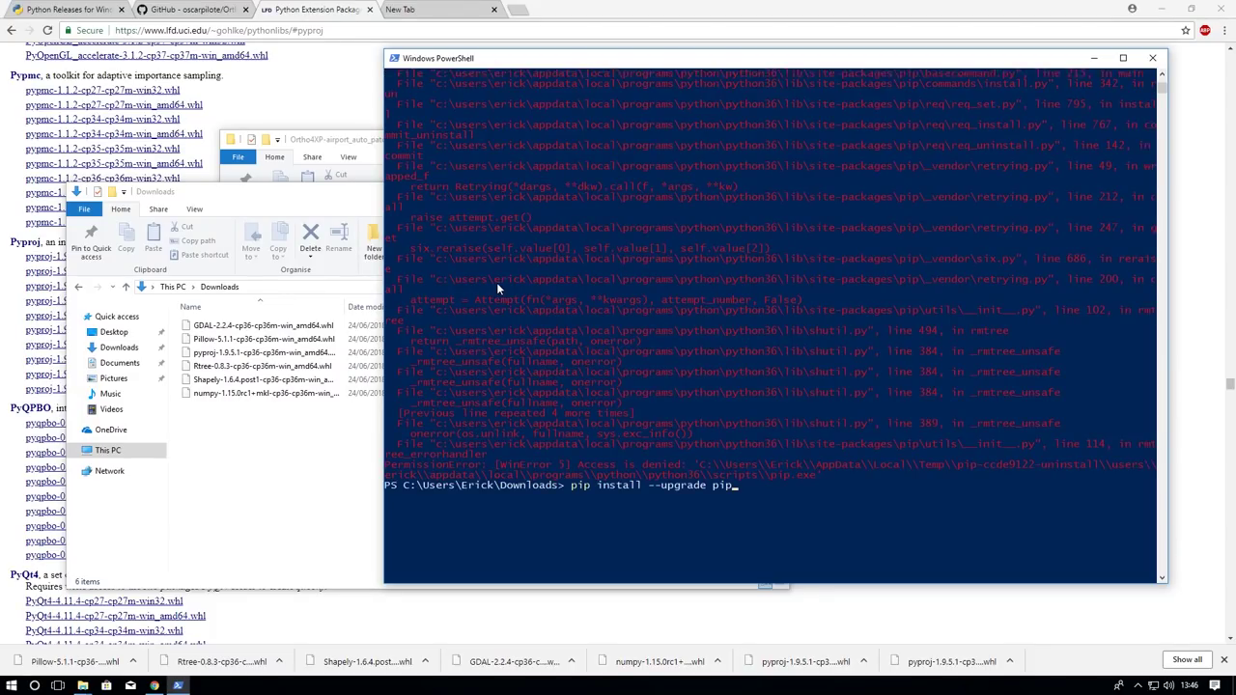
{"action": "key", "text": "Return"}
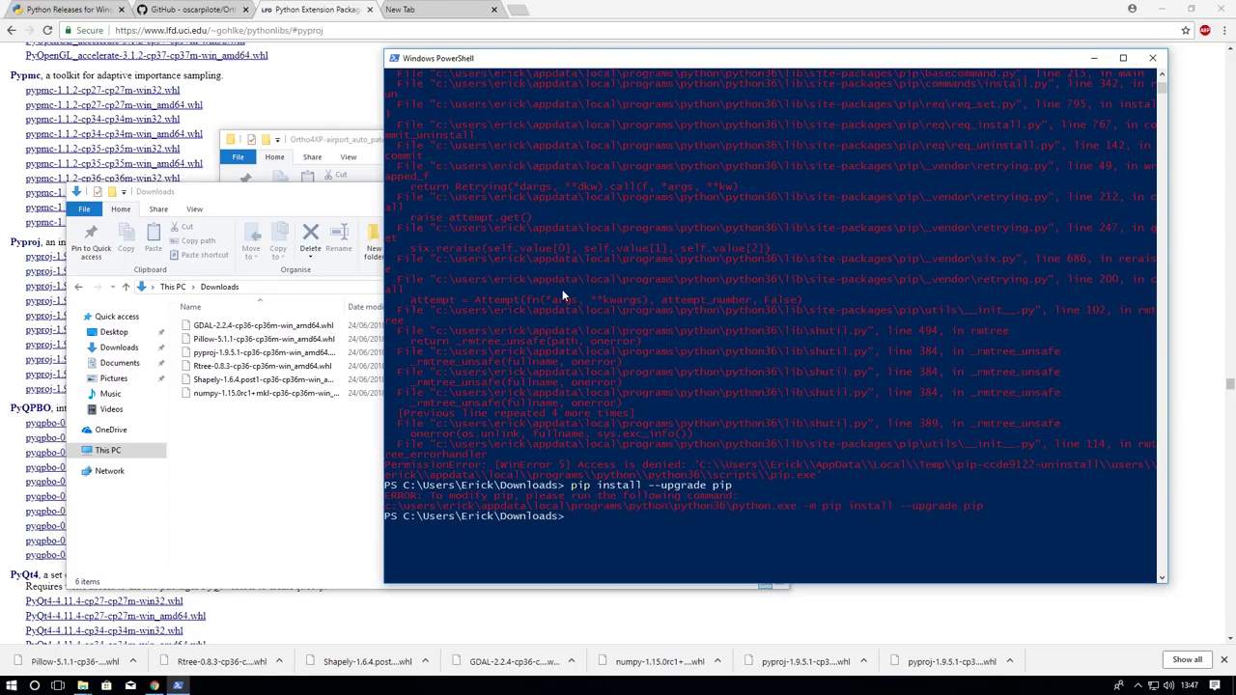
Step: Run python.exe -m pip install --upgrade pip, confirming pip 10.0.1, and close PowerShell
{"action": "left_click_drag", "start_coordinate": [733, 505], "coordinate": [984, 506]}
{"action": "right_click", "coordinate": [970, 511]}
{"action": "left_click", "coordinate": [794, 505]}
{"action": "left_click_drag", "start_coordinate": [733, 504], "coordinate": [985, 509]}
{"action": "key", "text": "super+c"}
{"action": "left_click", "coordinate": [915, 537]}
{"action": "right_click", "coordinate": [915, 537]}
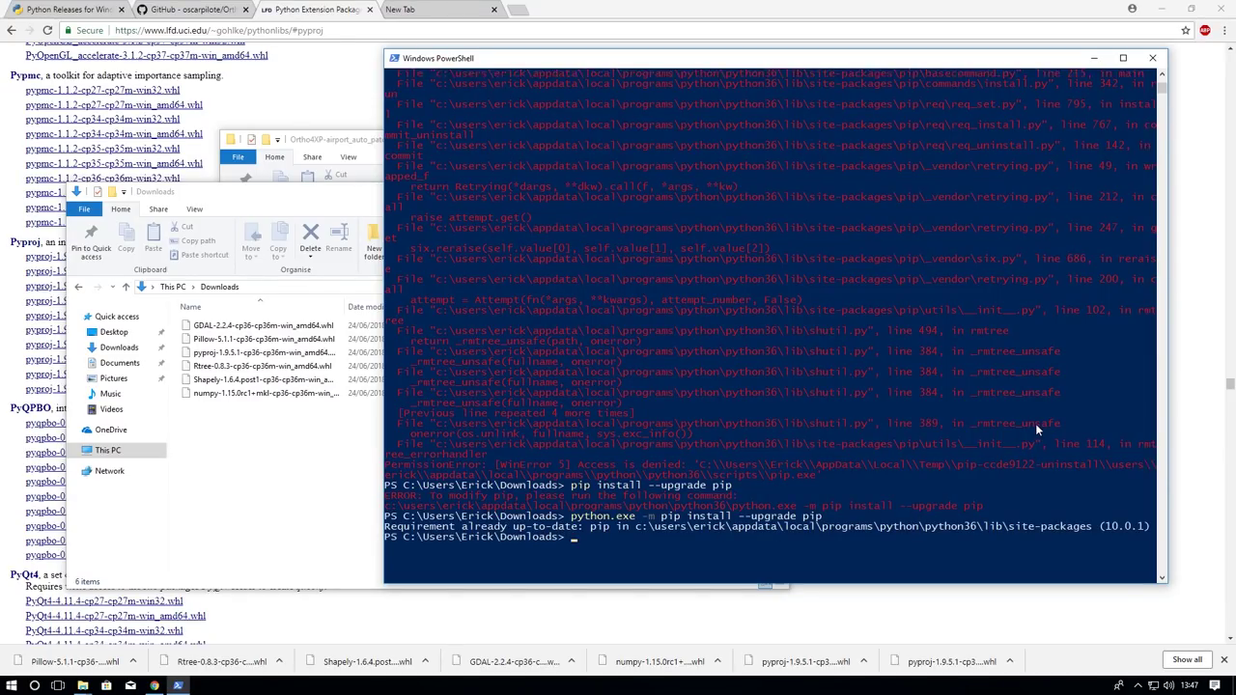
{"action": "left_click", "coordinate": [1151, 59]}
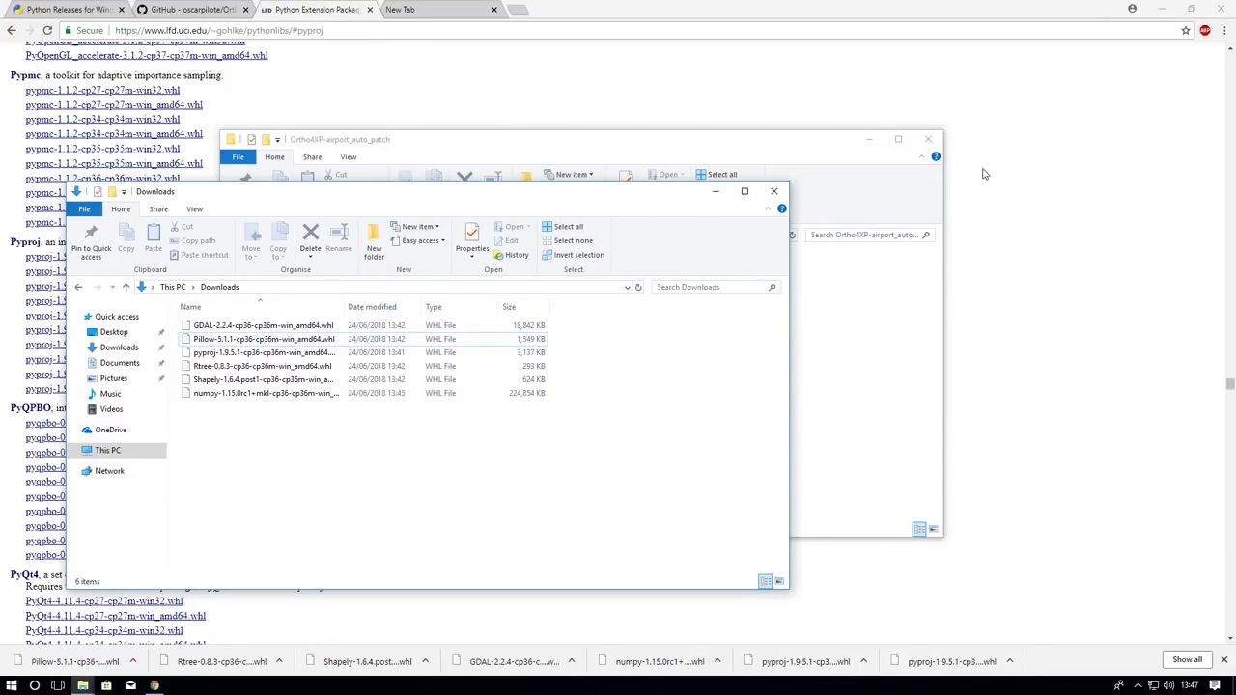
Step: Open a new PowerShell window in Downloads and run pip install requests
{"action": "right_click", "coordinate": [700, 398]}
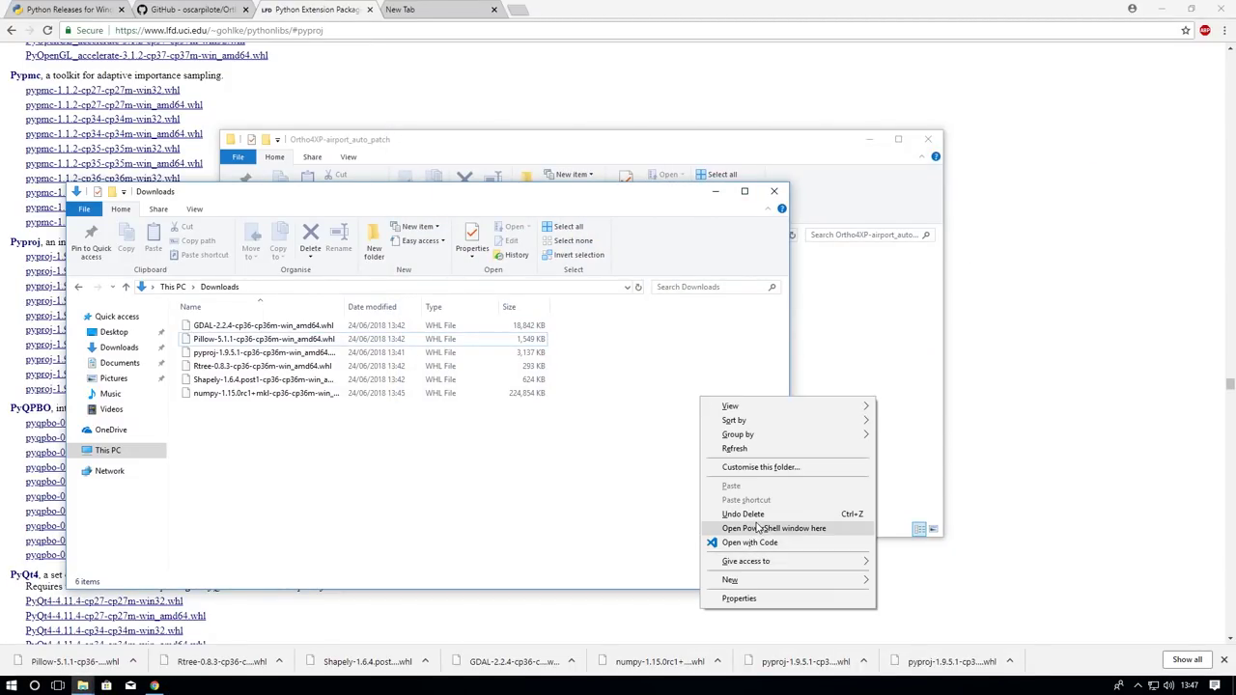
{"action": "left_click", "coordinate": [758, 528]}
{"action": "left_click_drag", "start_coordinate": [341, 32], "coordinate": [773, 115]}
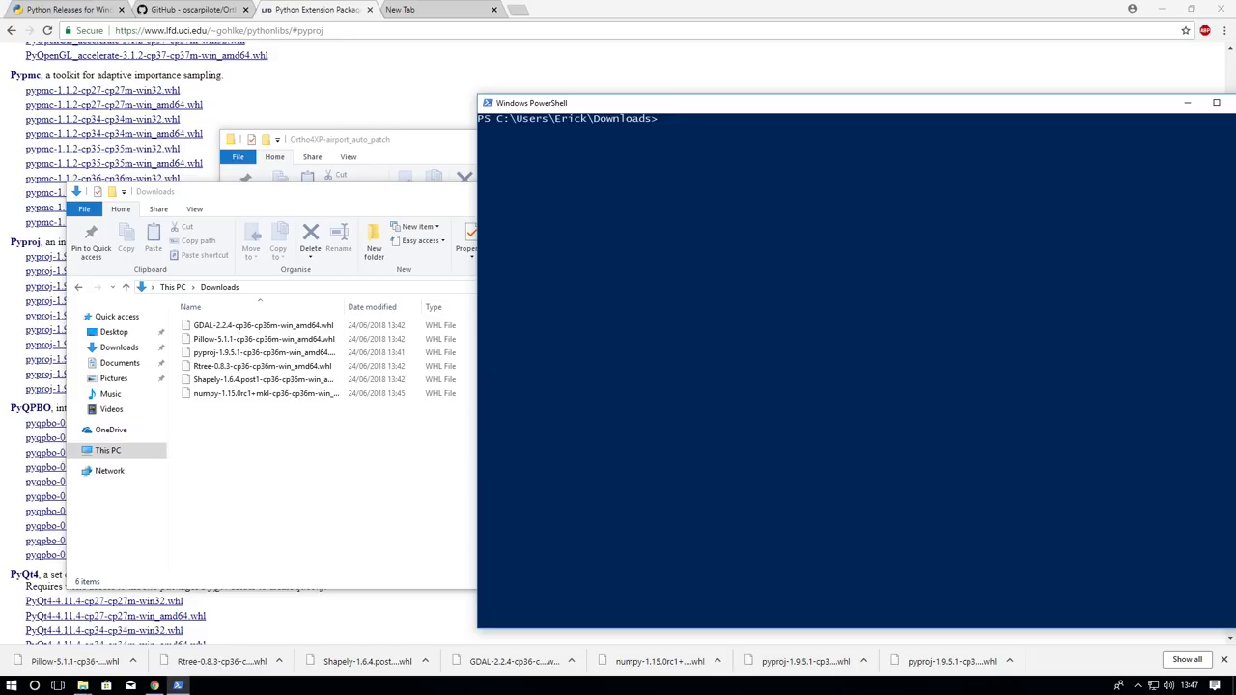
{"action": "type", "text": "pip install requests"}
{"action": "key", "text": "Return"}
Step: Start a pip install command for the wheel files at the prompt
{"action": "left_click", "coordinate": [989, 367]}
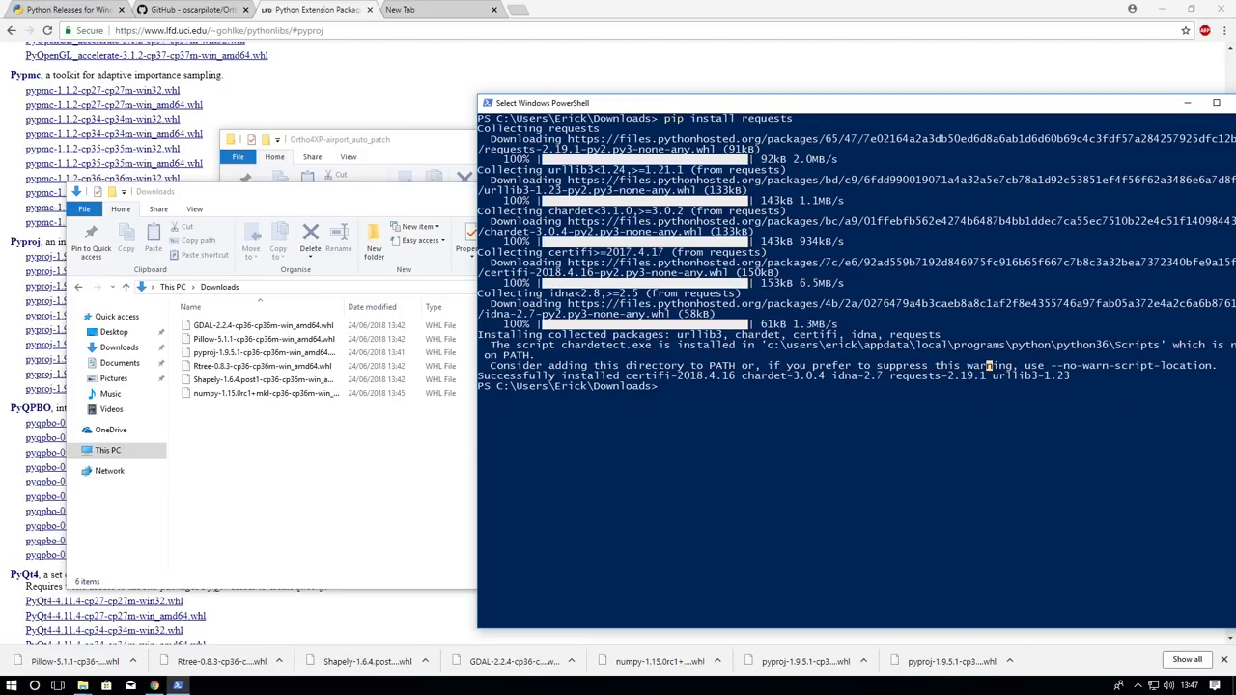
{"action": "type", "text": "pip install *******.whl"}
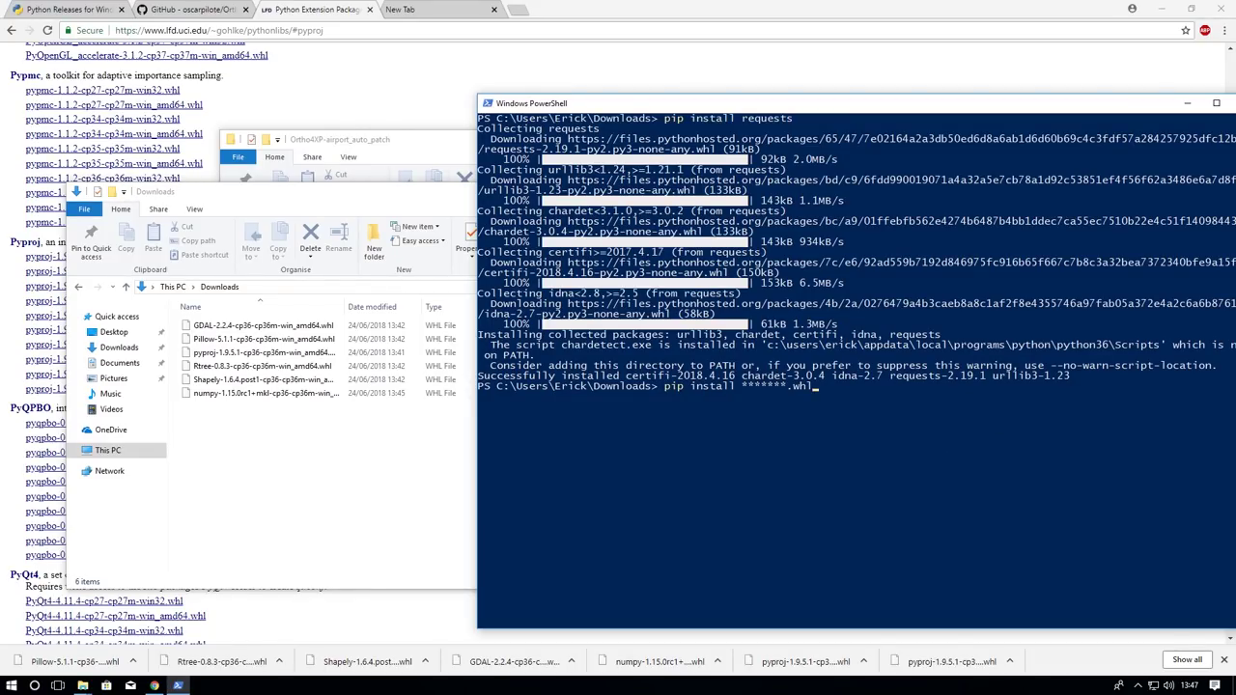
{"action": "key", "text": "BackSpace"}
{"action": "key", "text": "BackSpace"}
{"action": "key", "text": "BackSpace"}
{"action": "key", "text": "BackSpace"}
{"action": "key", "text": "BackSpace"}
{"action": "key", "text": "BackSpace"}
{"action": "key", "text": "BackSpace"}
{"action": "key", "text": "BackSpace"}
{"action": "key", "text": "BackSpace"}
{"action": "key", "text": "BackSpace"}
{"action": "key", "text": "BackSpace"}
{"action": "key", "text": "BackSpace"}
{"action": "key", "text": "BackSpace"}
{"action": "key", "text": "BackSpace"}
{"action": "key", "text": "BackSpace"}
{"action": "key", "text": "BackSpace"}
{"action": "key", "text": "BackSpace"}
{"action": "key", "text": "BackSpace"}
{"action": "key", "text": "BackSpace"}
{"action": "key", "text": "BackSpace"}
{"action": "key", "text": "BackSpace"}
{"action": "key", "text": "BackSpace"}
{"action": "key", "text": "BackSpace"}
{"action": "type", "text": "pip install"}
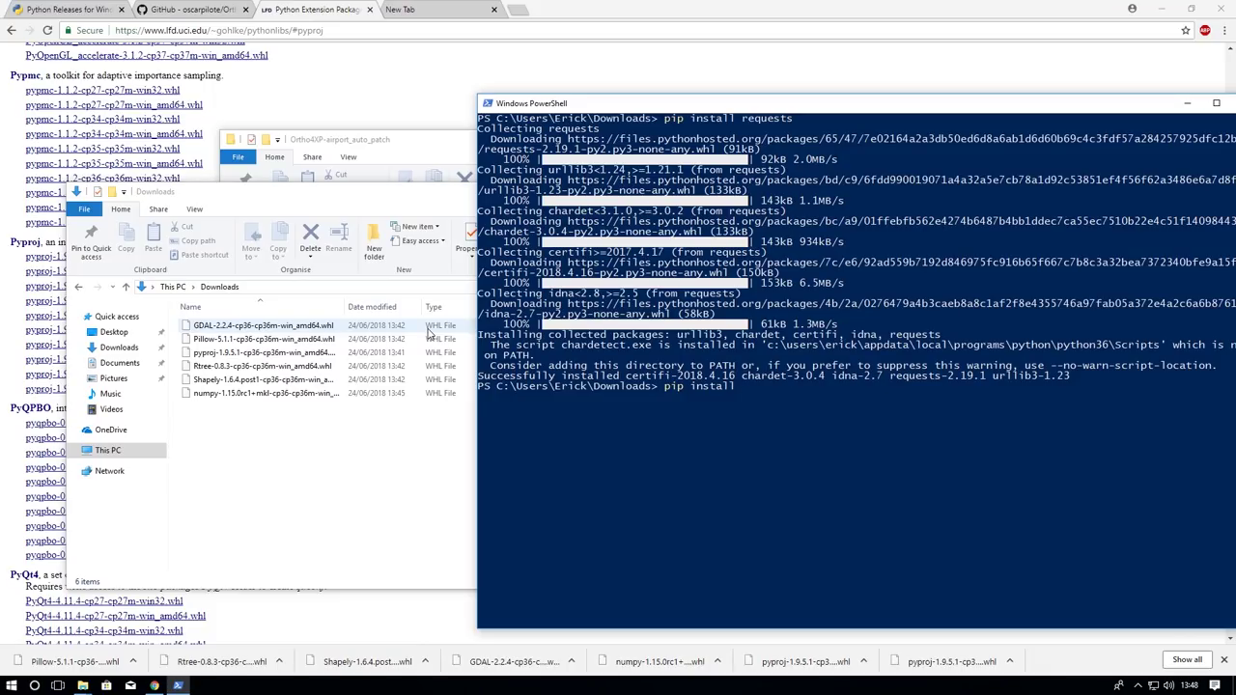
Step: Install the GDAL wheel by pasting its file name after pip install
{"action": "left_click", "coordinate": [429, 333]}
{"action": "left_click", "coordinate": [290, 326]}
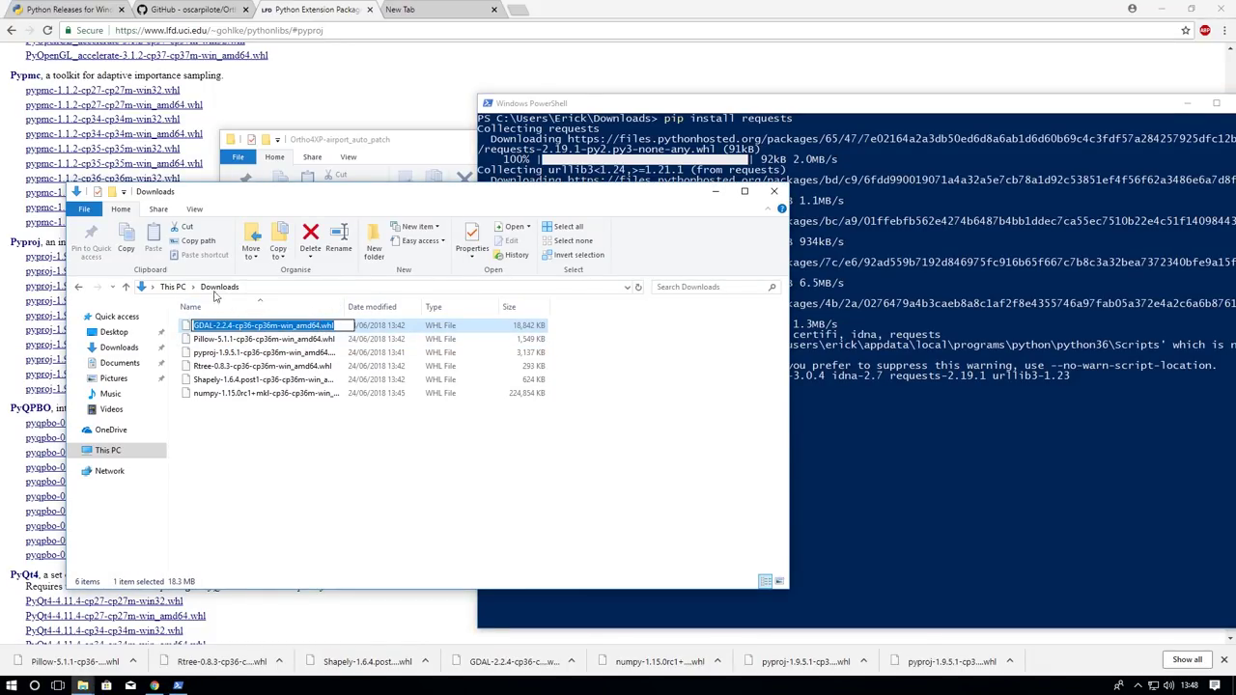
{"action": "left_click", "coordinate": [194, 208]}
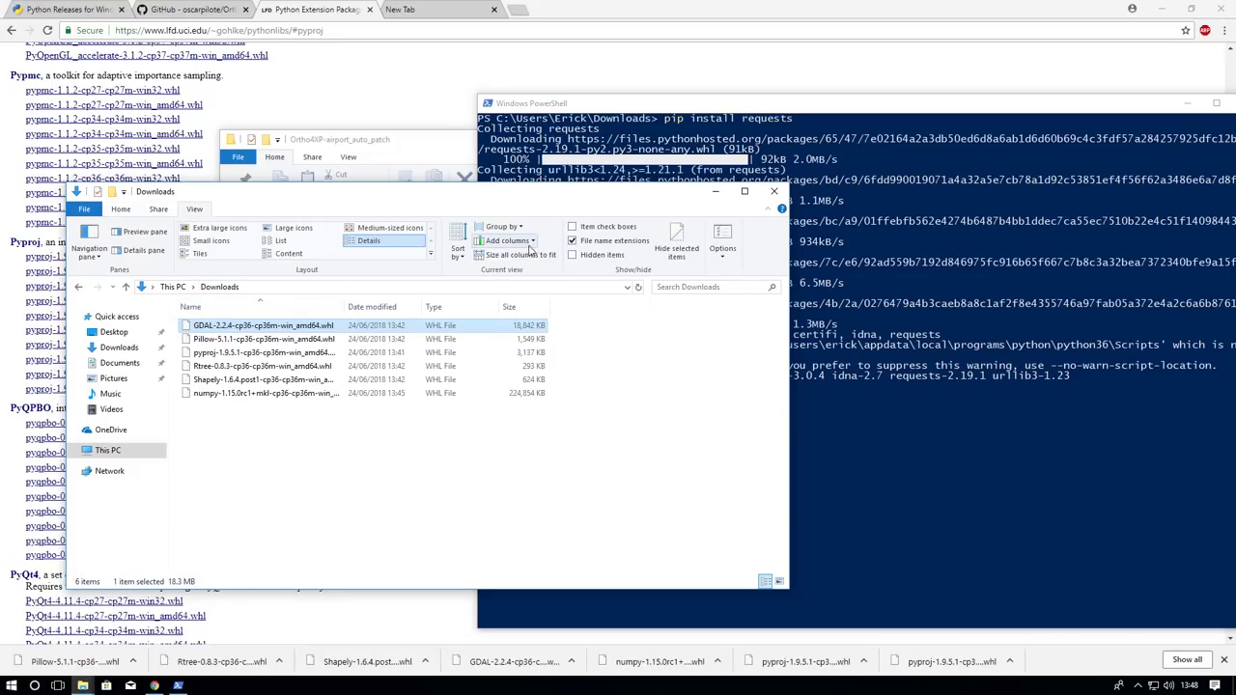
{"action": "left_click", "coordinate": [120, 209]}
{"action": "left_click", "coordinate": [853, 407]}
{"action": "type", "text": "pip install"}
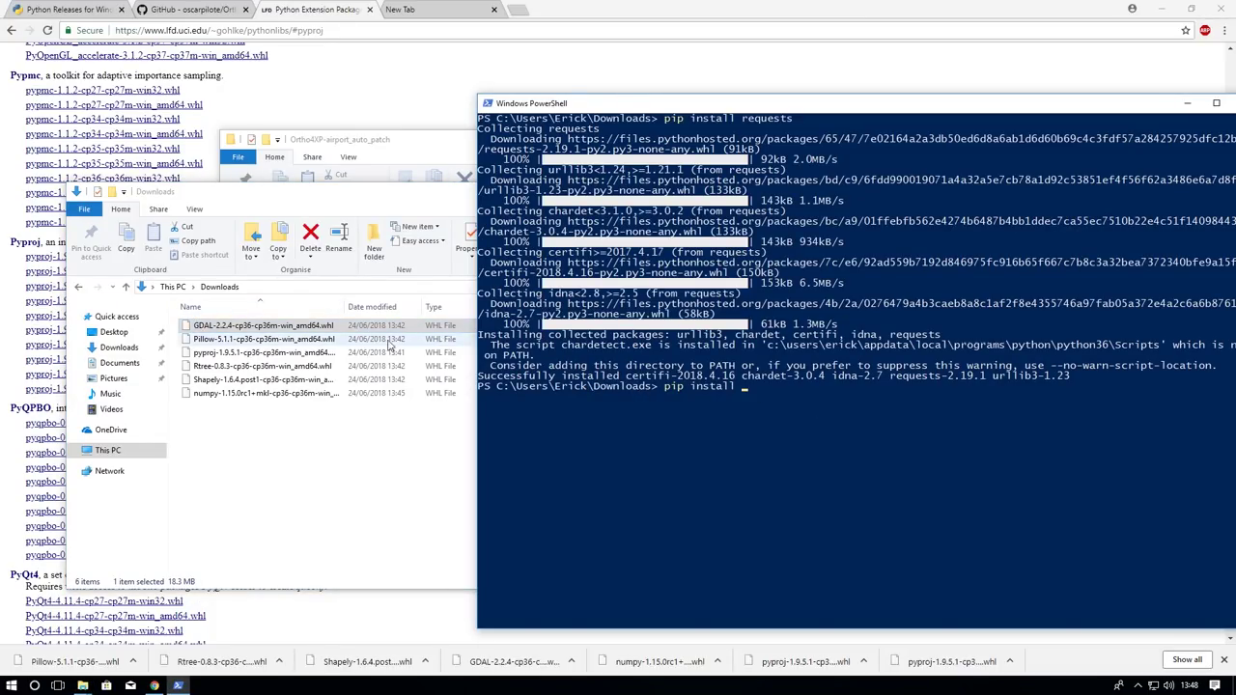
{"action": "right_click", "coordinate": [801, 365]}
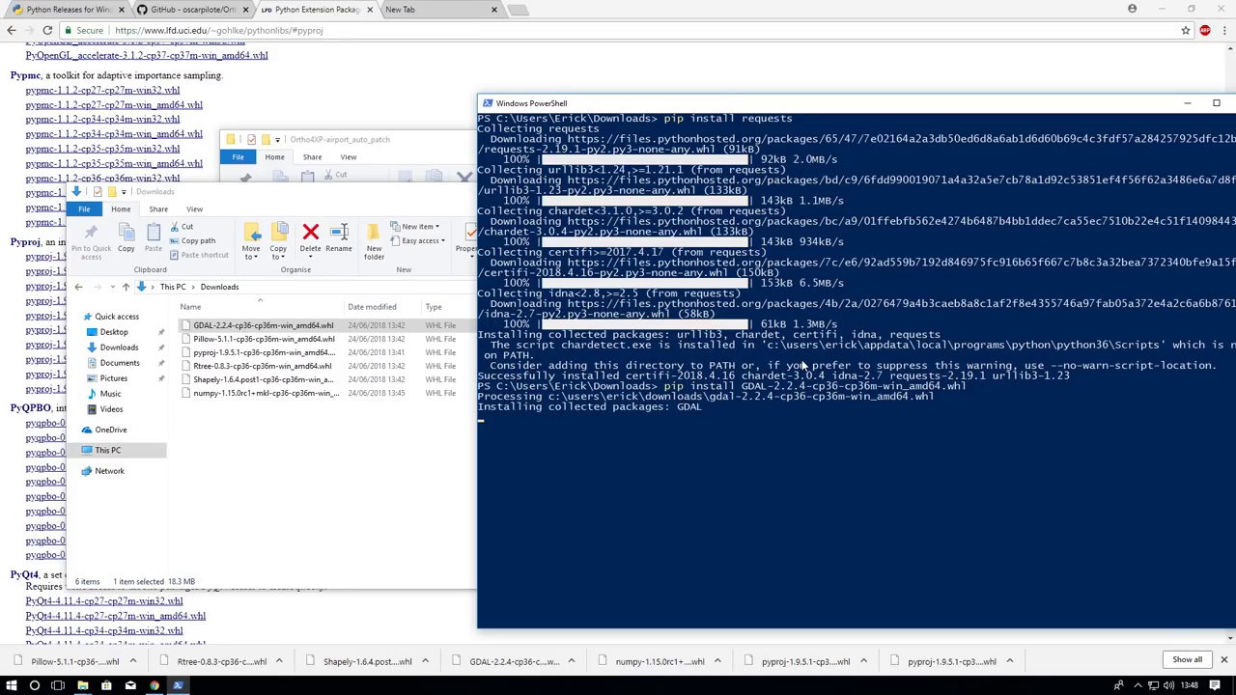
Step: Copy the Pillow wheel's file name and review the six wheel files in Downloads
{"action": "left_click", "coordinate": [293, 340]}
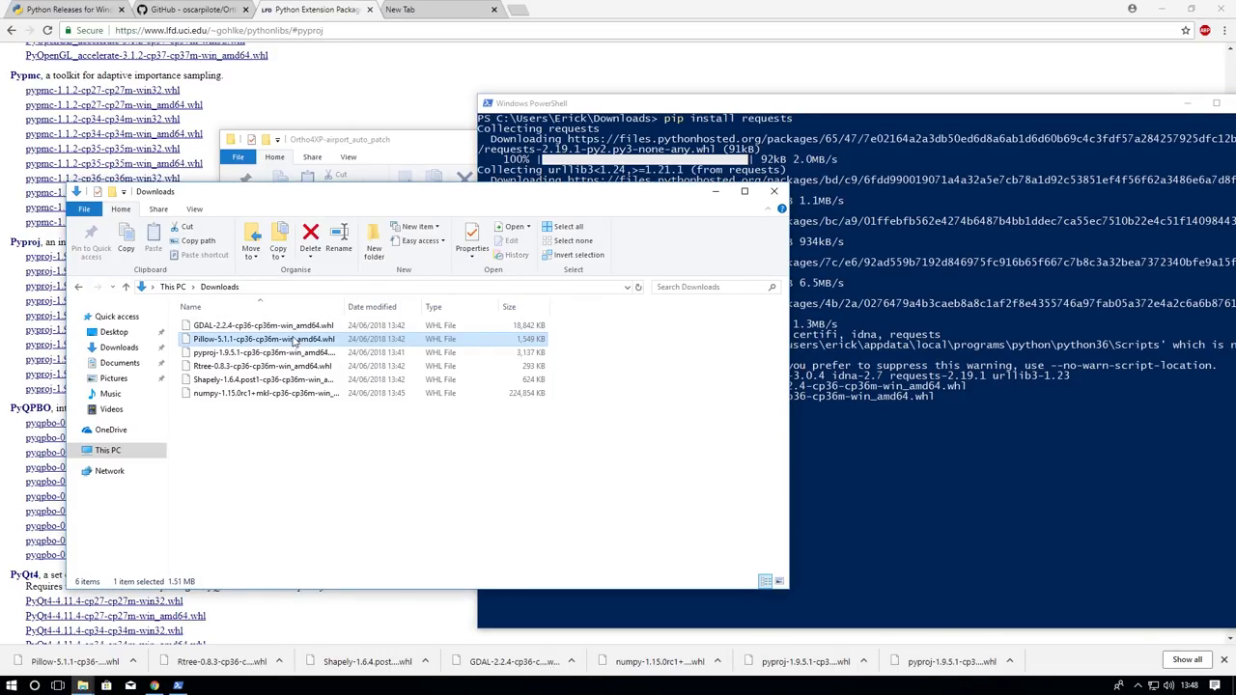
{"action": "key", "text": "F2"}
{"action": "left_click", "coordinate": [892, 437]}
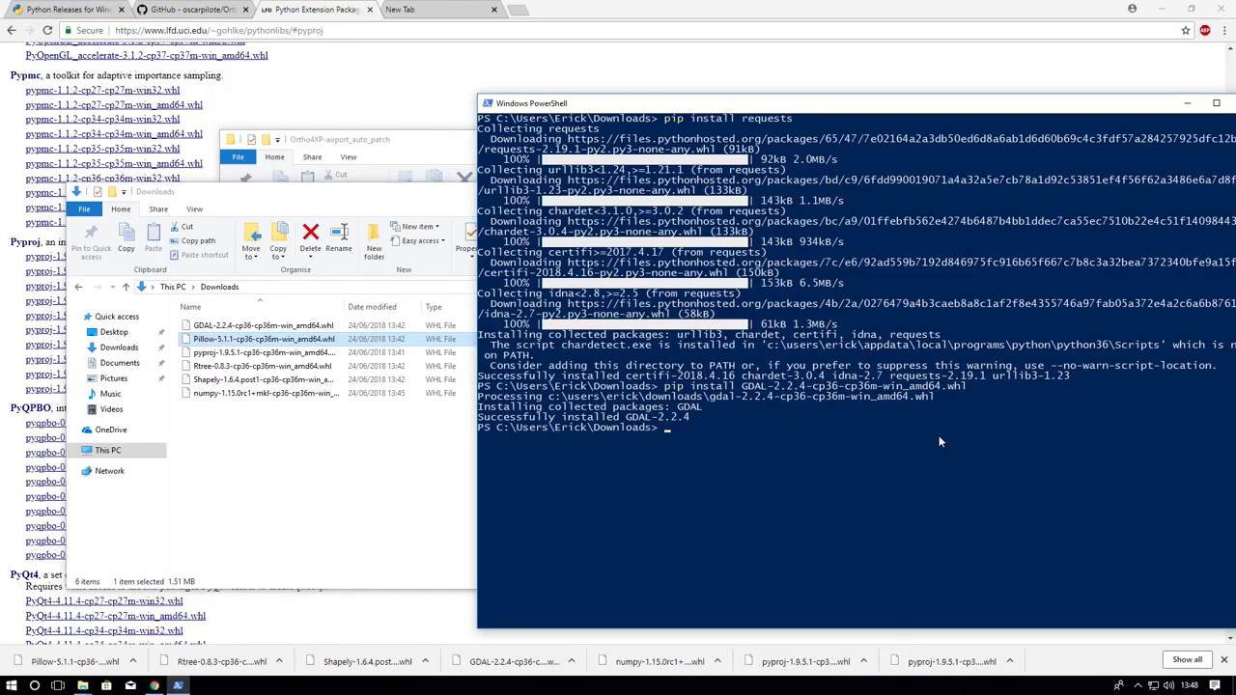
{"action": "left_click", "coordinate": [369, 516]}
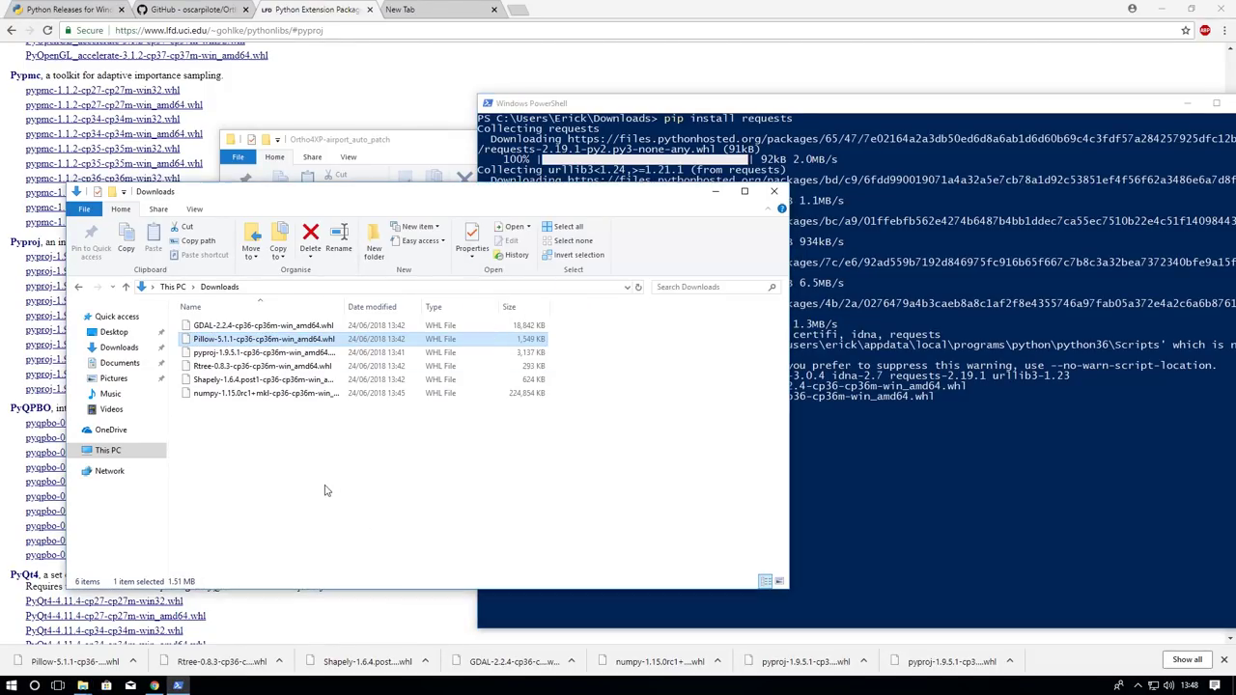
{"action": "right_click", "coordinate": [274, 471]}
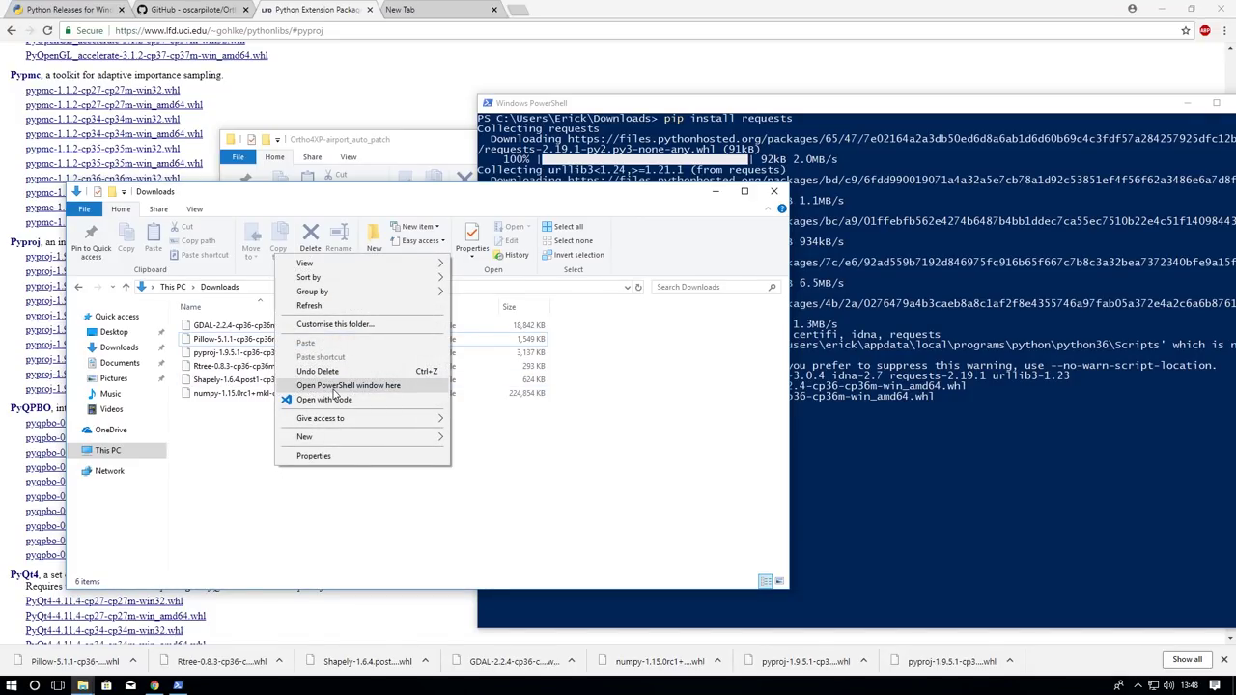
{"action": "left_click_drag", "start_coordinate": [233, 488], "coordinate": [217, 299]}
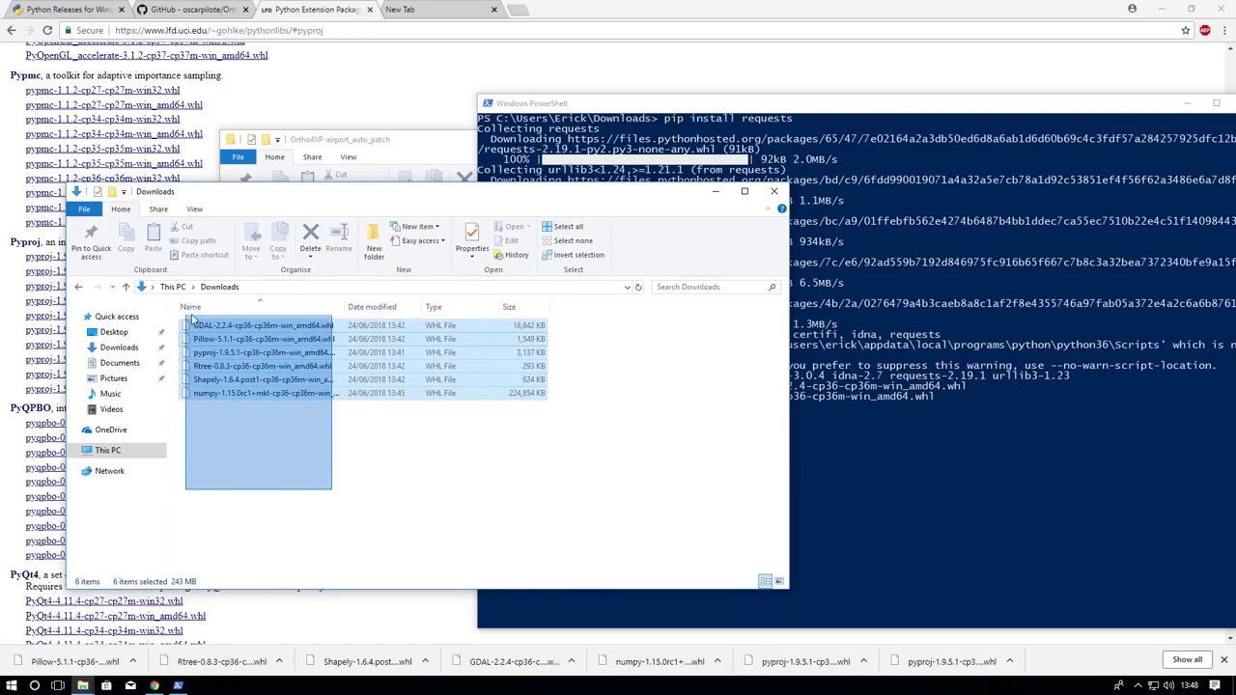
{"action": "left_click", "coordinate": [615, 578]}
Step: Install Pillow-5.1.1-cp36-cp36m-win_amd64.whl with pip, then open the pyproj wheel
{"action": "left_click_drag", "start_coordinate": [461, 488], "coordinate": [374, 386]}
{"action": "left_click", "coordinate": [723, 508]}
{"action": "left_click", "coordinate": [904, 516]}
{"action": "type", "text": "pip install Pillow-5.1.1-cp36-cp36m-win_amd64.whl"}
{"action": "key", "text": "Return"}
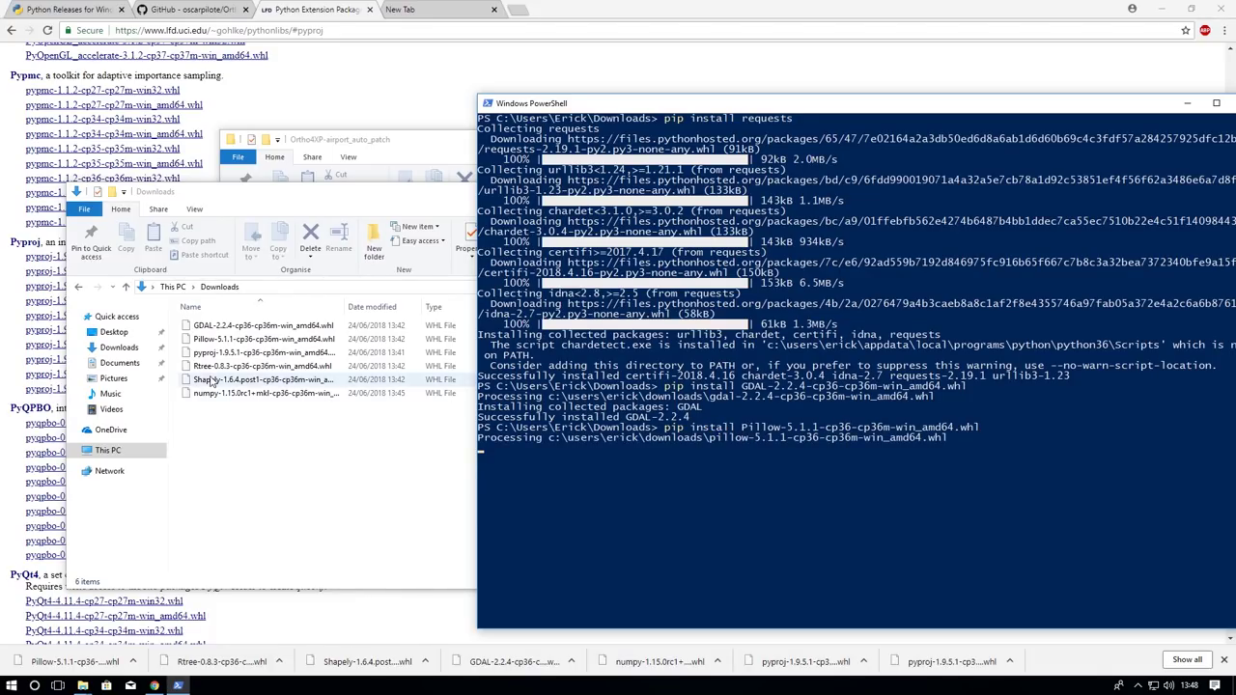
{"action": "left_click", "coordinate": [279, 354]}
{"action": "double_click", "coordinate": [311, 368]}
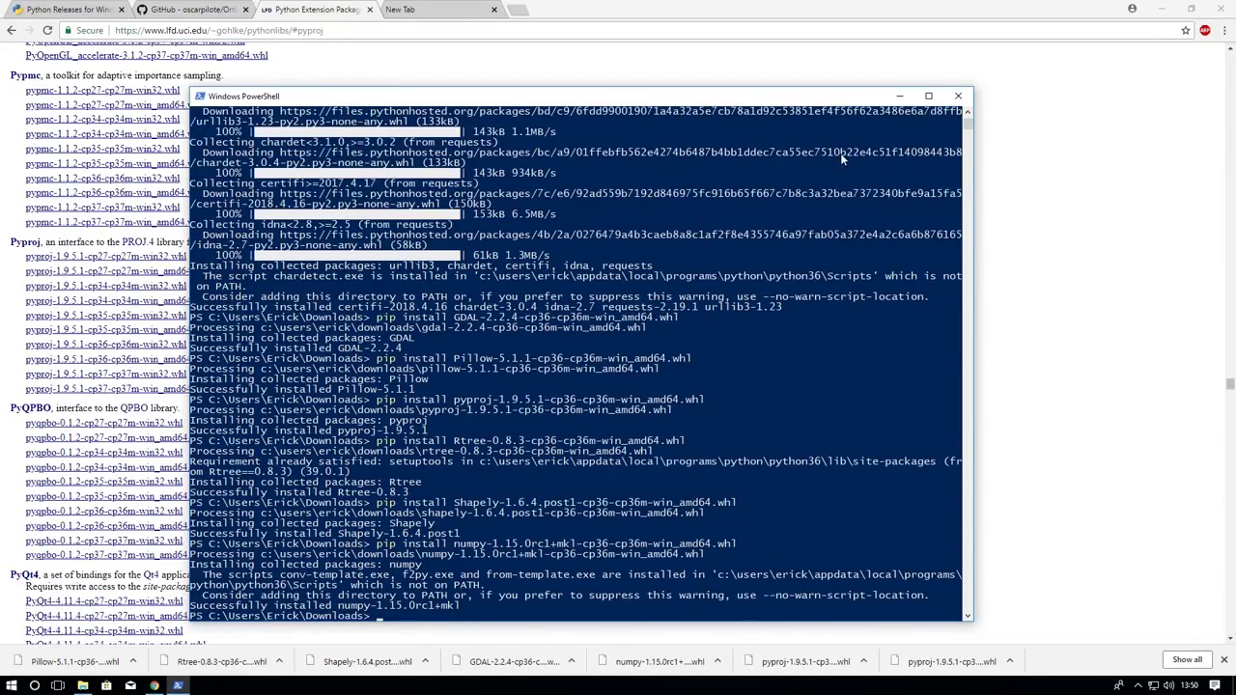
Step: Close PowerShell and Chrome, then try run.bat twice, dismissing its cannot-find error
{"action": "left_click", "coordinate": [957, 96]}
{"action": "left_click", "coordinate": [1227, 6]}
{"action": "left_click_drag", "start_coordinate": [376, 417], "coordinate": [359, 401]}
{"action": "double_click", "coordinate": [361, 396]}
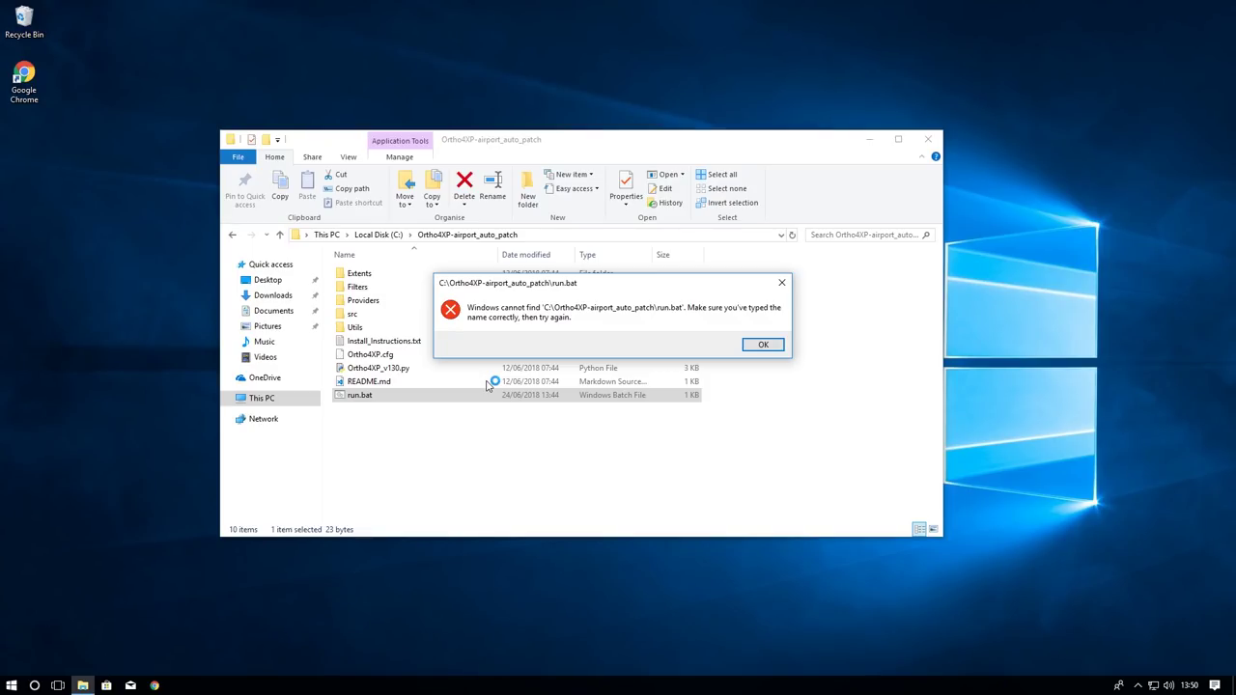
{"action": "left_click", "coordinate": [752, 346]}
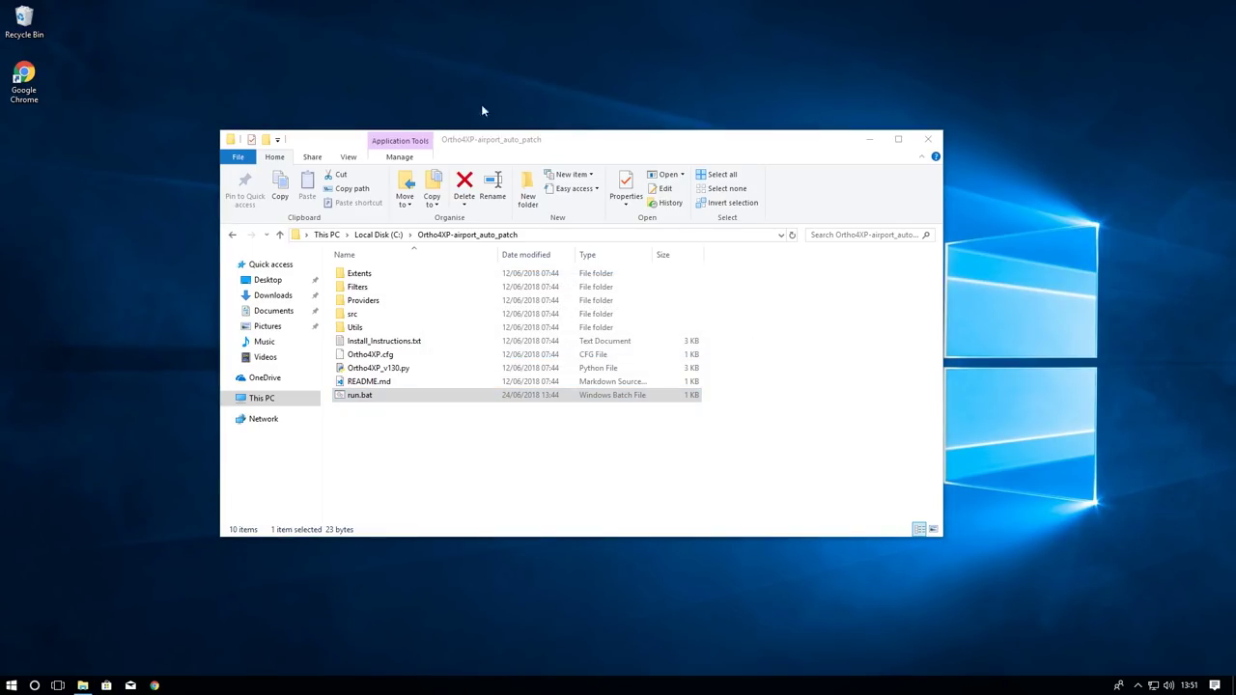
{"action": "left_click", "coordinate": [889, 433]}
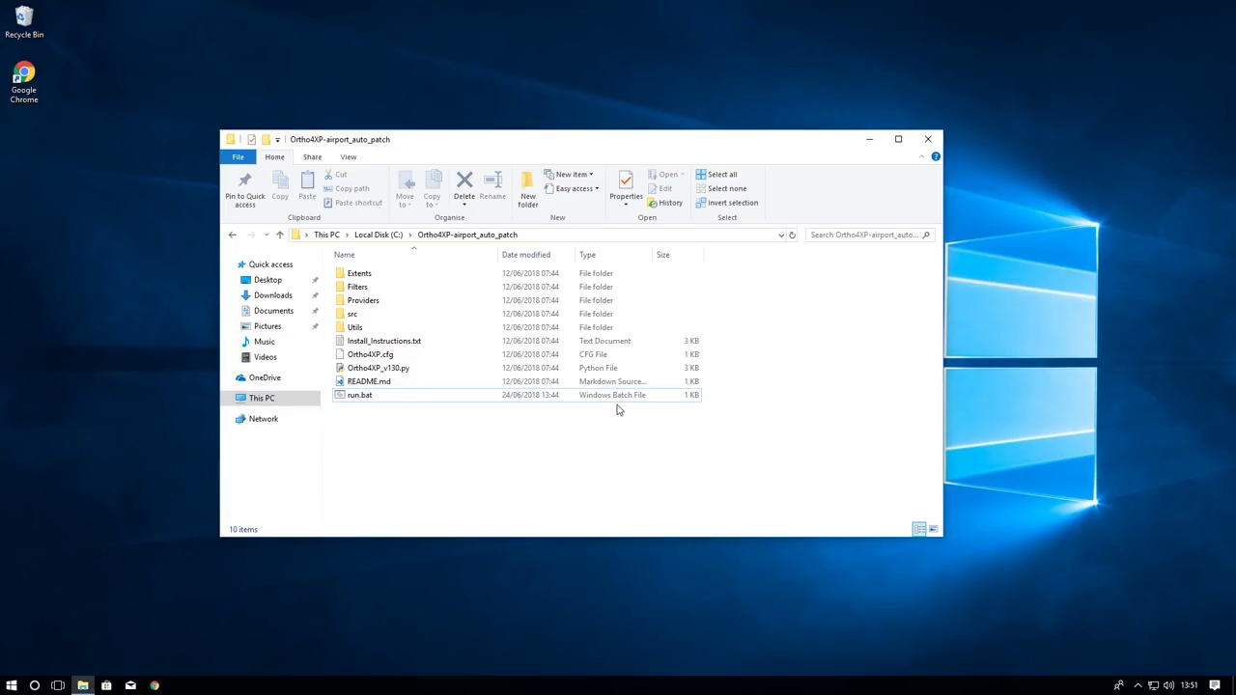
{"action": "double_click", "coordinate": [543, 395]}
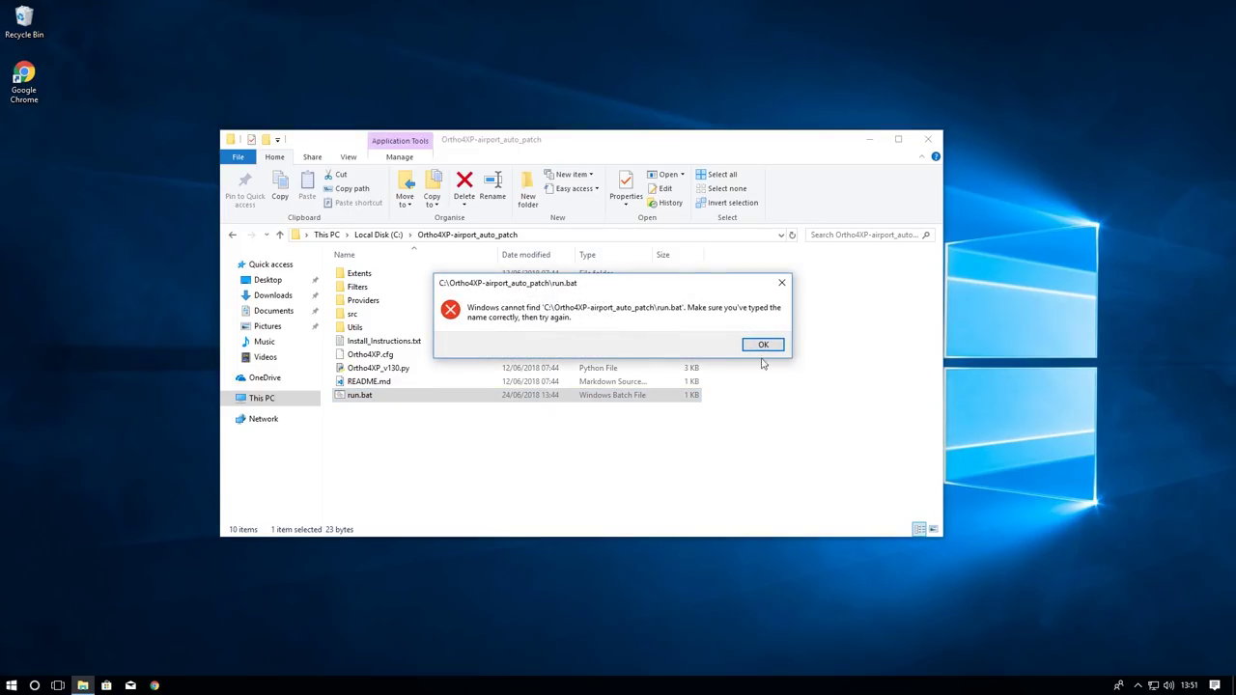
{"action": "left_click", "coordinate": [755, 346]}
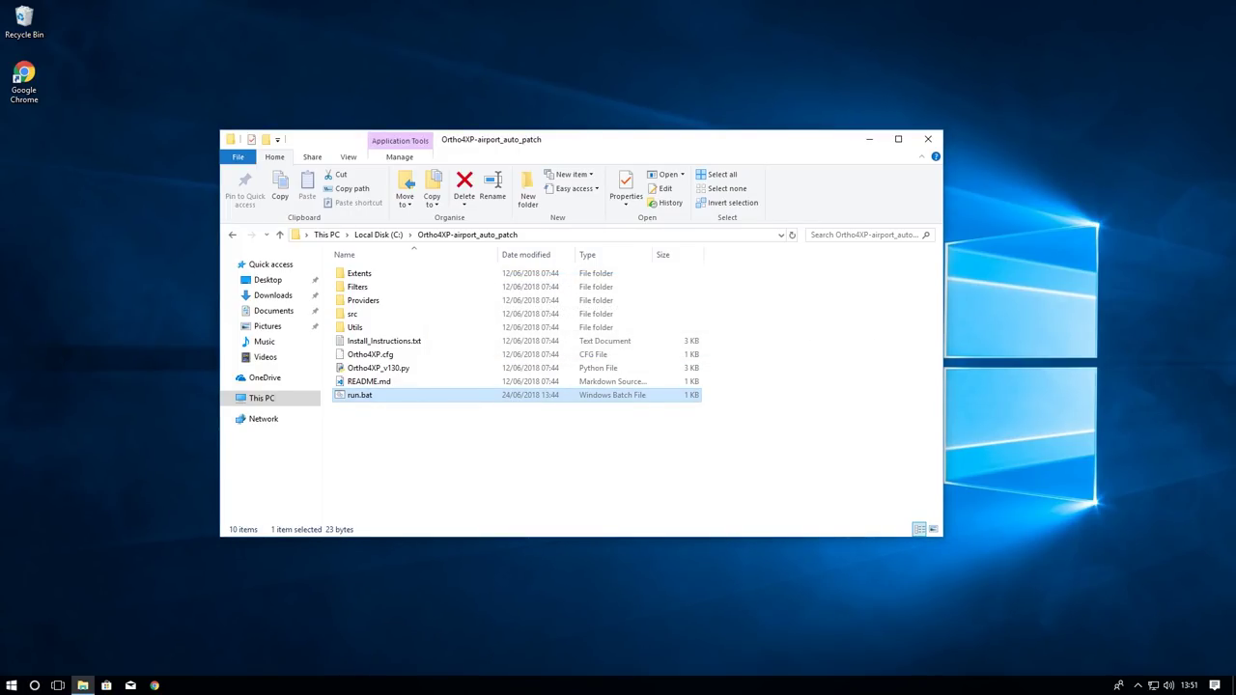
Step: Open a PowerShell window in the Ortho4XP-airport_auto_patch folder
{"action": "right_click", "coordinate": [574, 467]}
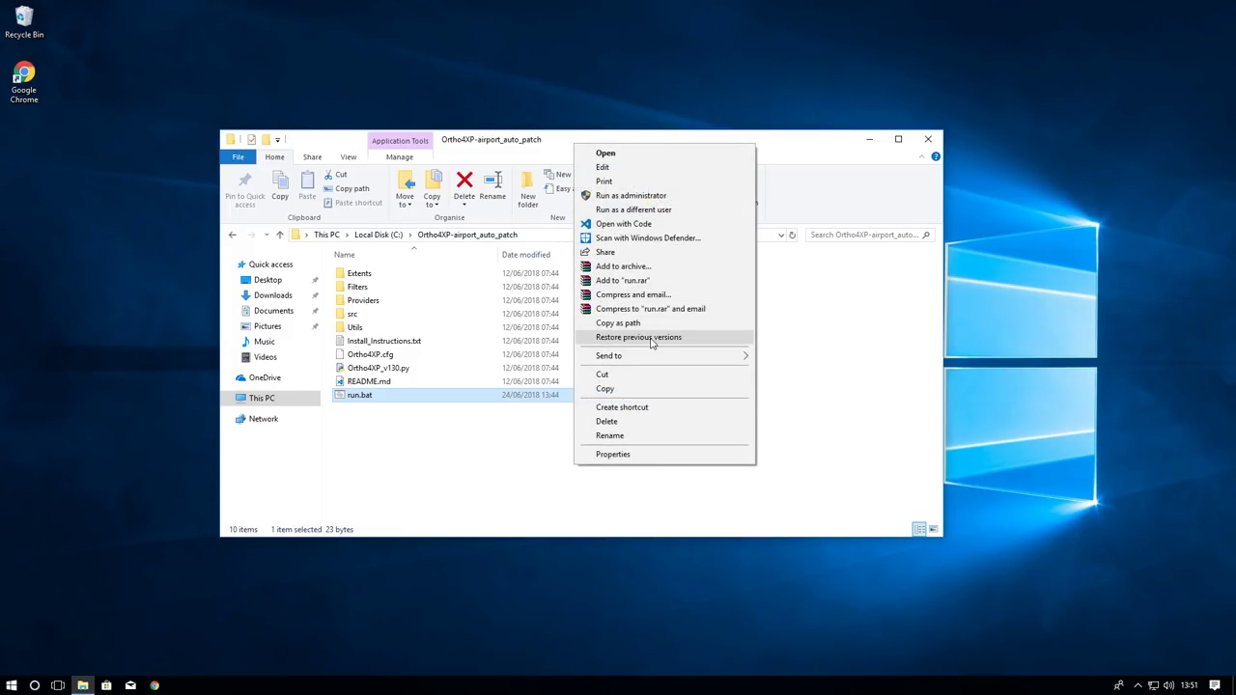
{"action": "left_click", "coordinate": [527, 477]}
{"action": "right_click", "coordinate": [527, 450]}
{"action": "left_click", "coordinate": [600, 580]}
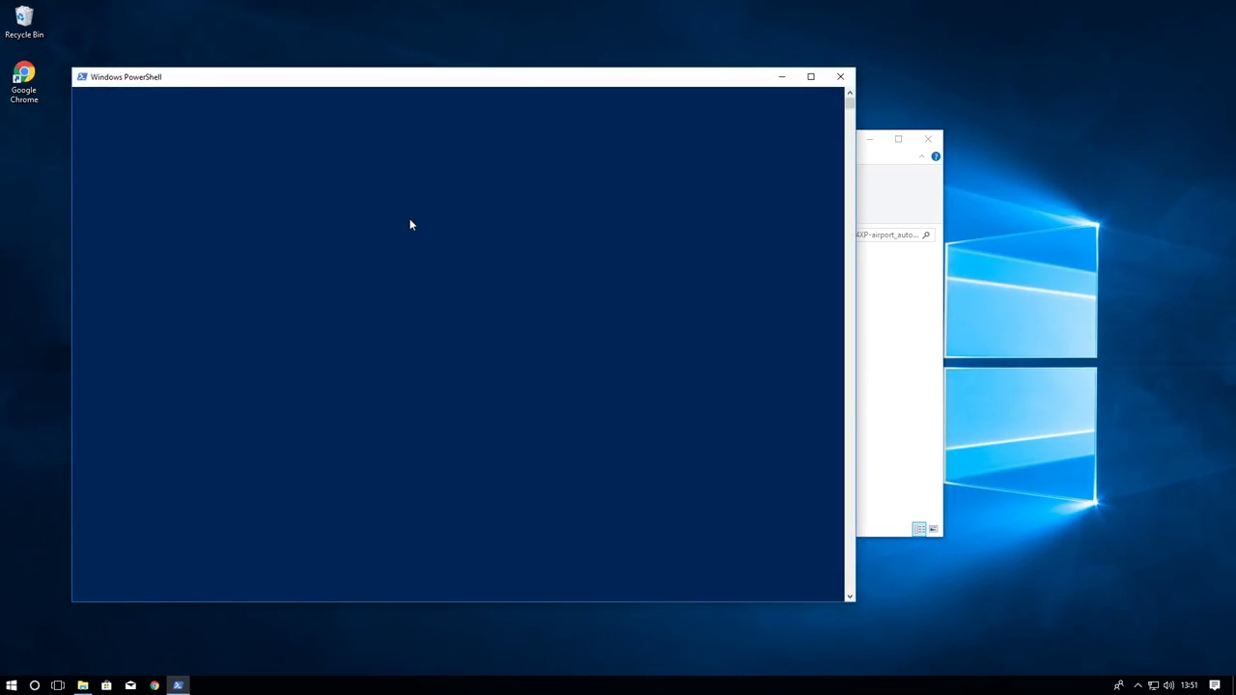
Step: Run python Ortho4XP_v130.py to create the missing folders, then close PowerShell and Explorer
{"action": "type", "text": "python Ortho4XP_v130.py"}
{"action": "key", "text": "Return"}
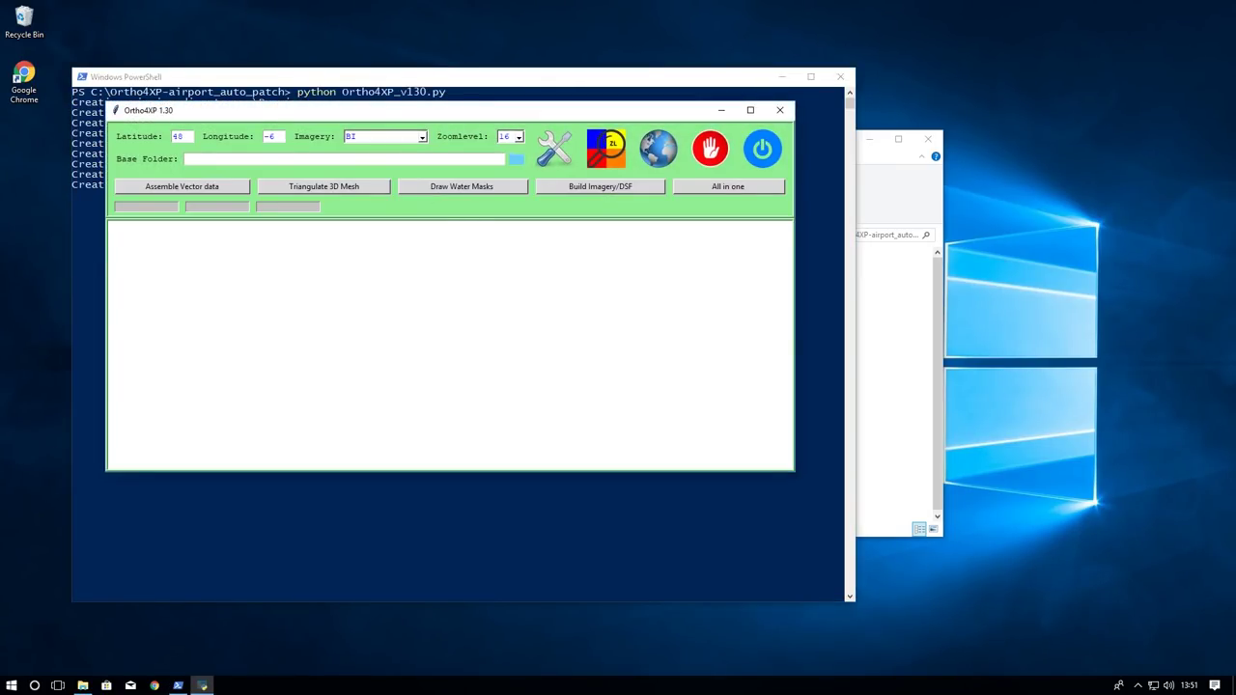
{"action": "left_click_drag", "start_coordinate": [261, 108], "coordinate": [527, 118]}
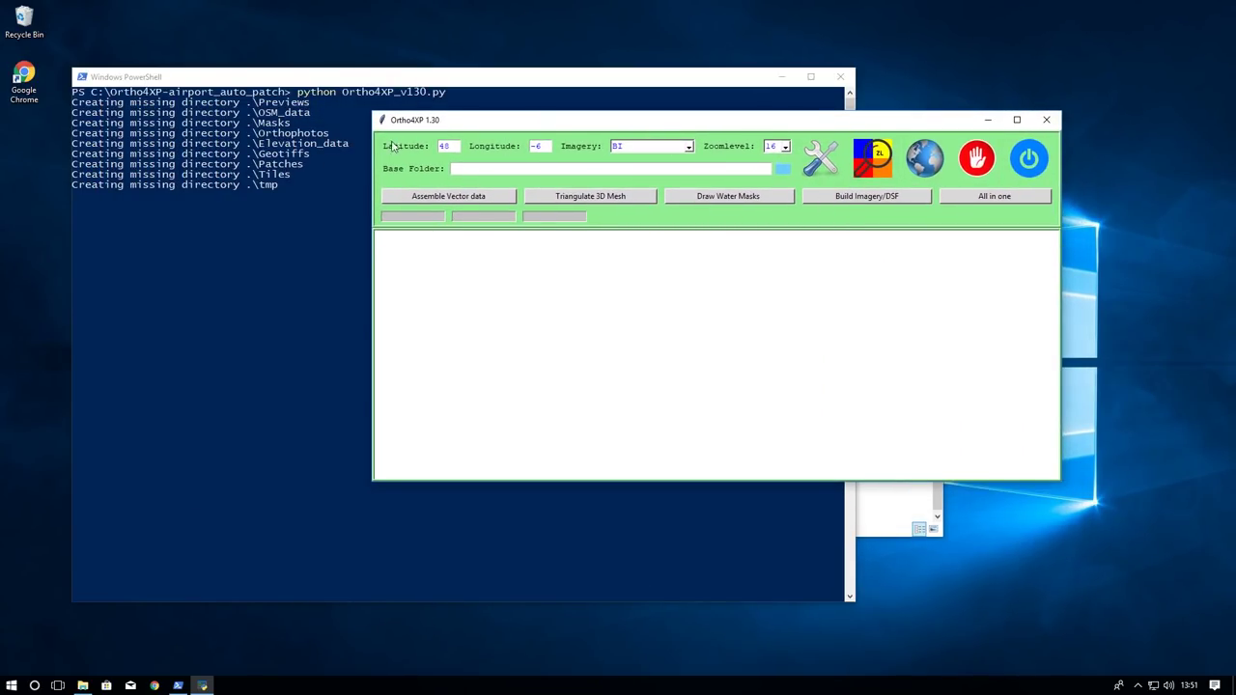
{"action": "left_click", "coordinate": [843, 83]}
{"action": "left_click", "coordinate": [933, 139]}
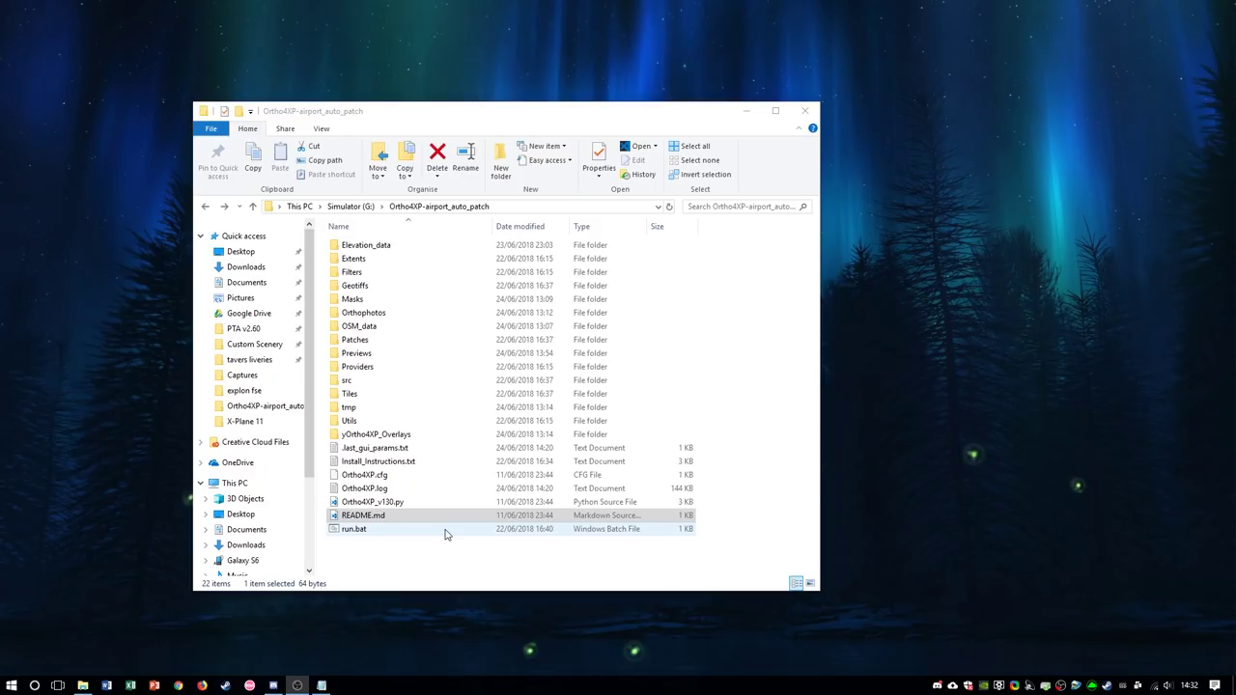
Step: Launch Ortho4XP via run.bat, maximize it, and check the base folder path
{"action": "double_click", "coordinate": [445, 534]}
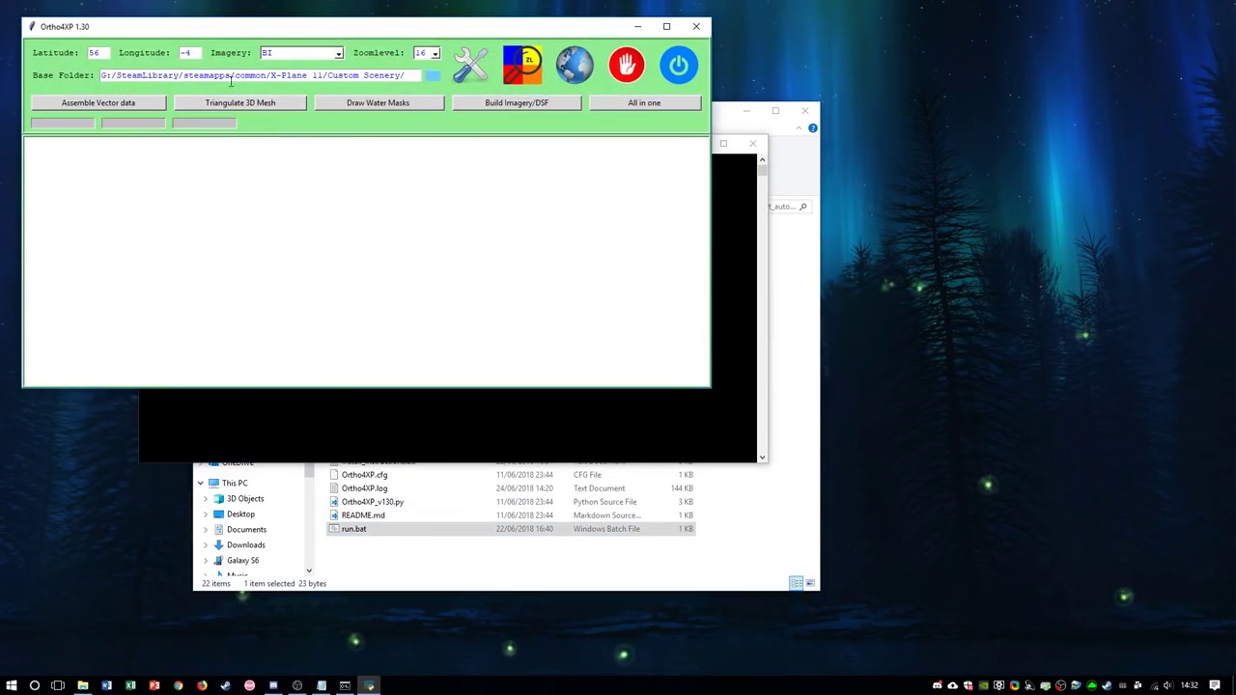
{"action": "double_click", "coordinate": [420, 26]}
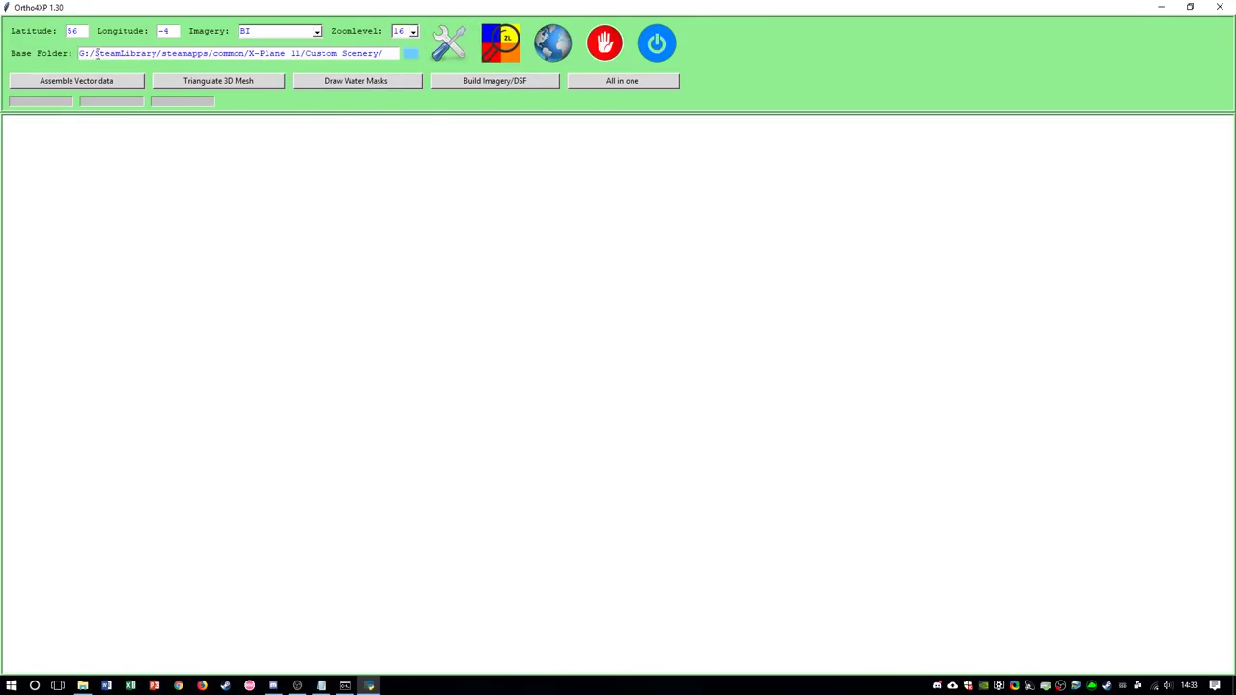
{"action": "left_click_drag", "start_coordinate": [92, 54], "coordinate": [372, 53]}
{"action": "left_click", "coordinate": [367, 53]}
{"action": "left_click_drag", "start_coordinate": [291, 53], "coordinate": [383, 53]}
{"action": "left_click", "coordinate": [362, 53]}
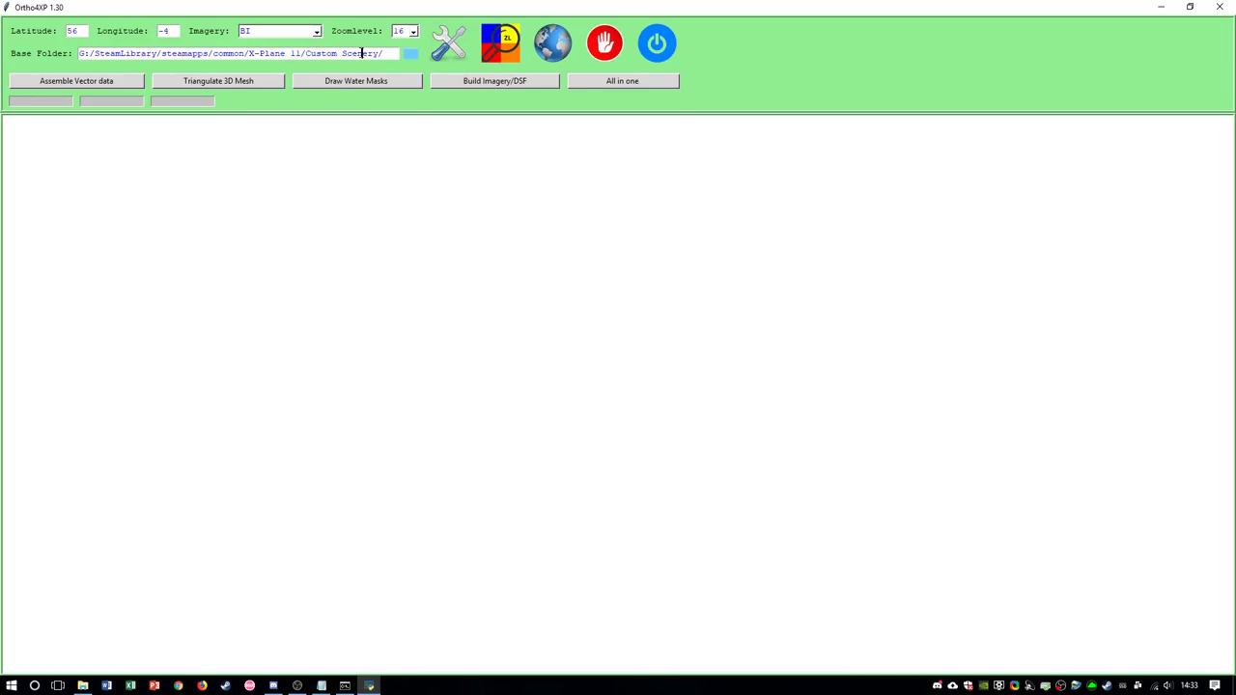
Step: Open the maximized tiles map and select tile +56-007 over Britain
{"action": "left_click", "coordinate": [546, 66]}
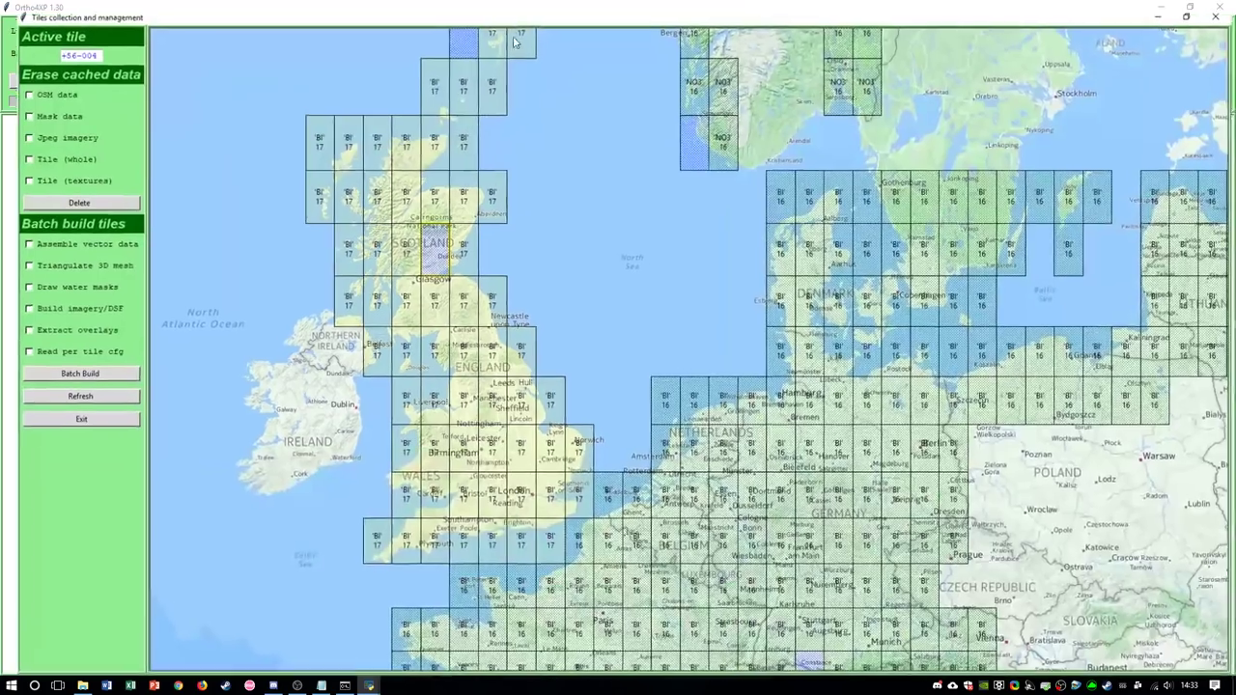
{"action": "left_click_drag", "start_coordinate": [515, 42], "coordinate": [816, 10]}
{"action": "double_click", "coordinate": [878, 173]}
{"action": "left_click_drag", "start_coordinate": [861, 123], "coordinate": [543, 148]}
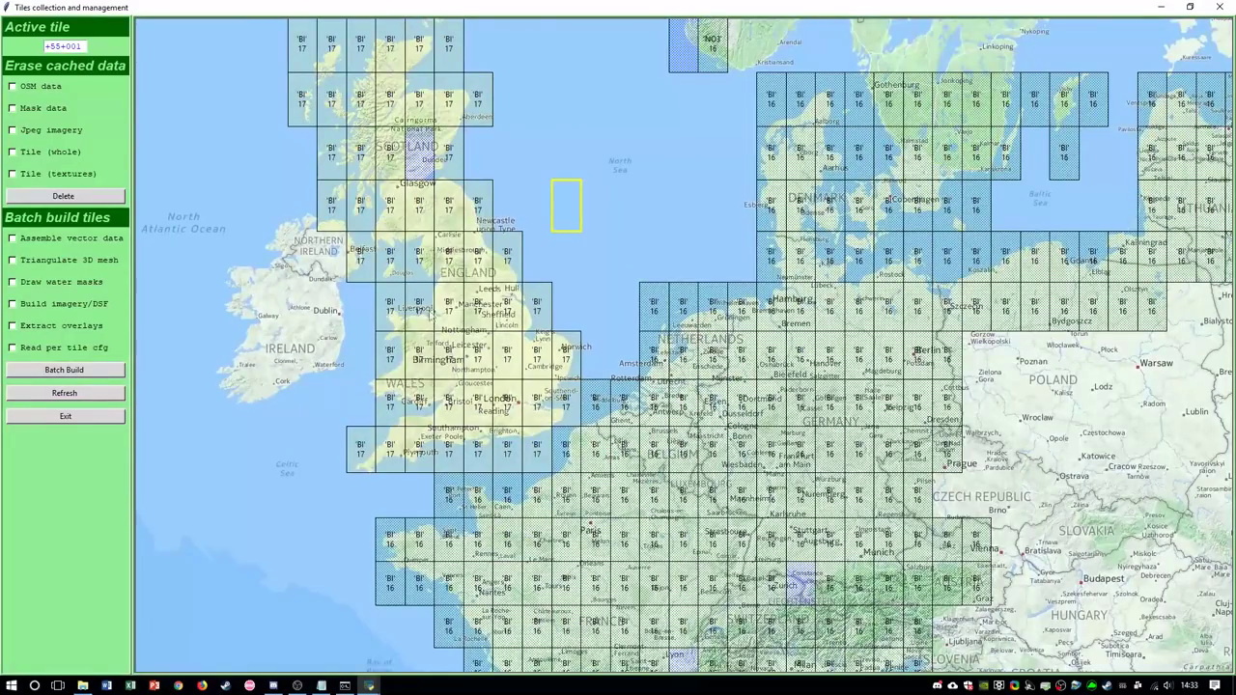
{"action": "left_click_drag", "start_coordinate": [390, 355], "coordinate": [751, 423]}
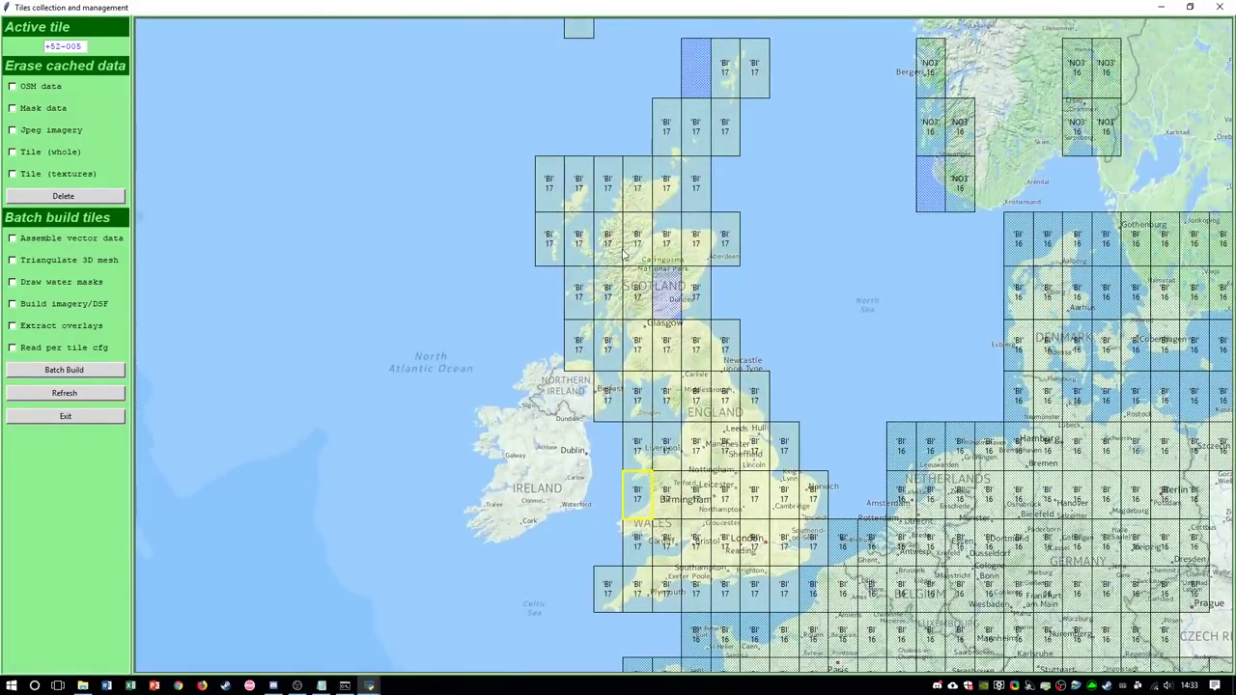
{"action": "left_click", "coordinate": [585, 298]}
Step: Browse Scandinavia and select tiles +59+005 and +57+012
{"action": "left_click_drag", "start_coordinate": [587, 321], "coordinate": [242, 379]}
{"action": "left_click", "coordinate": [584, 193]}
{"action": "left_click_drag", "start_coordinate": [589, 203], "coordinate": [404, 116]}
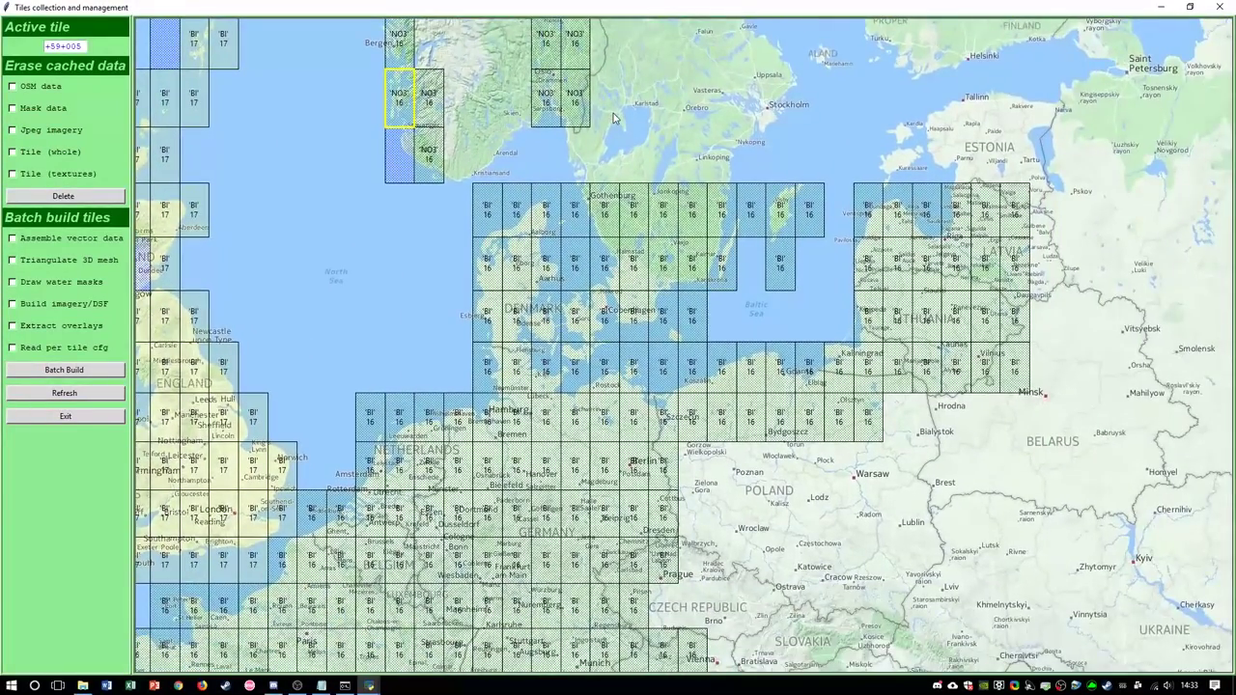
{"action": "left_click", "coordinate": [608, 217]}
Step: Pan to the Mediterranean, select tile +42+022, then return to Britain and France
{"action": "left_click_drag", "start_coordinate": [601, 290], "coordinate": [675, 343]}
{"action": "left_click_drag", "start_coordinate": [1012, 344], "coordinate": [433, 312]}
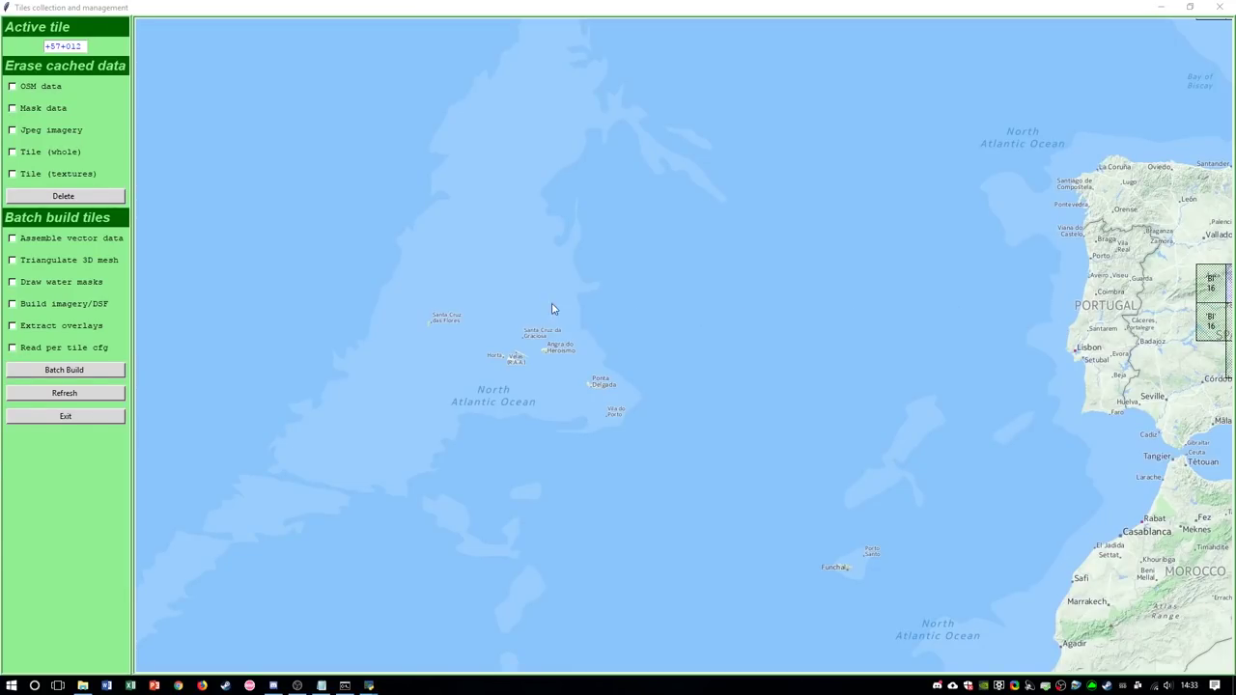
{"action": "left_click_drag", "start_coordinate": [1110, 307], "coordinate": [487, 311]}
{"action": "left_click_drag", "start_coordinate": [1012, 288], "coordinate": [612, 300]}
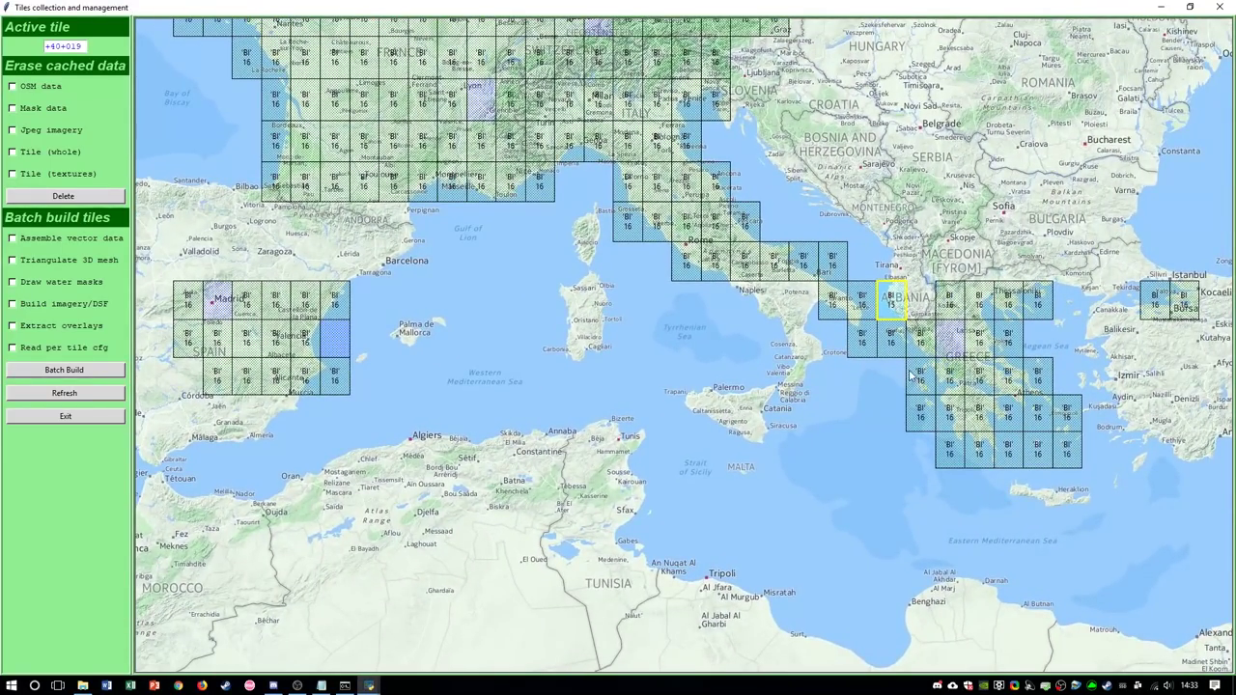
{"action": "double_click", "coordinate": [968, 222]}
{"action": "left_click_drag", "start_coordinate": [441, 219], "coordinate": [532, 424]}
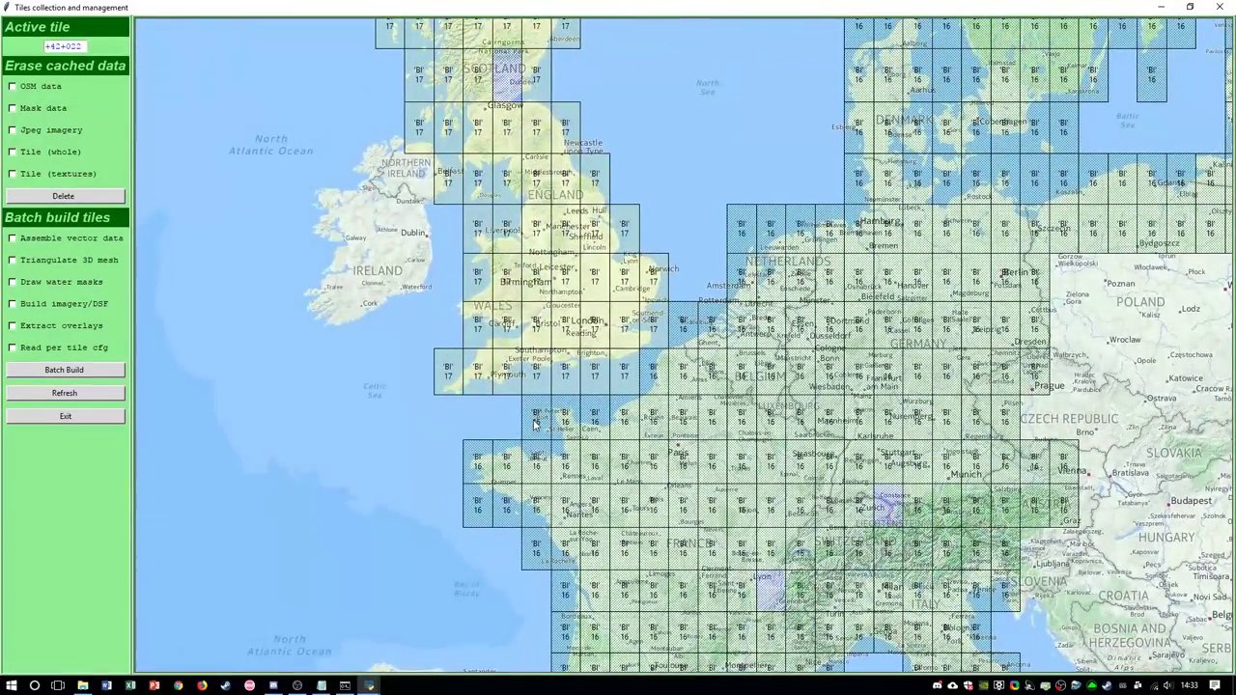
Step: Mark a tile with Assemble vector data, Triangulate 3D mesh, Draw water masks and Build imagery/DSF ticked
{"action": "left_click", "coordinate": [534, 422]}
{"action": "left_click", "coordinate": [75, 241]}
{"action": "left_click", "coordinate": [75, 261]}
{"action": "left_click", "coordinate": [67, 282]}
{"action": "left_click", "coordinate": [95, 284]}
{"action": "left_click", "coordinate": [62, 306]}
{"action": "left_click", "coordinate": [45, 287]}
{"action": "left_click", "coordinate": [1219, 7]}
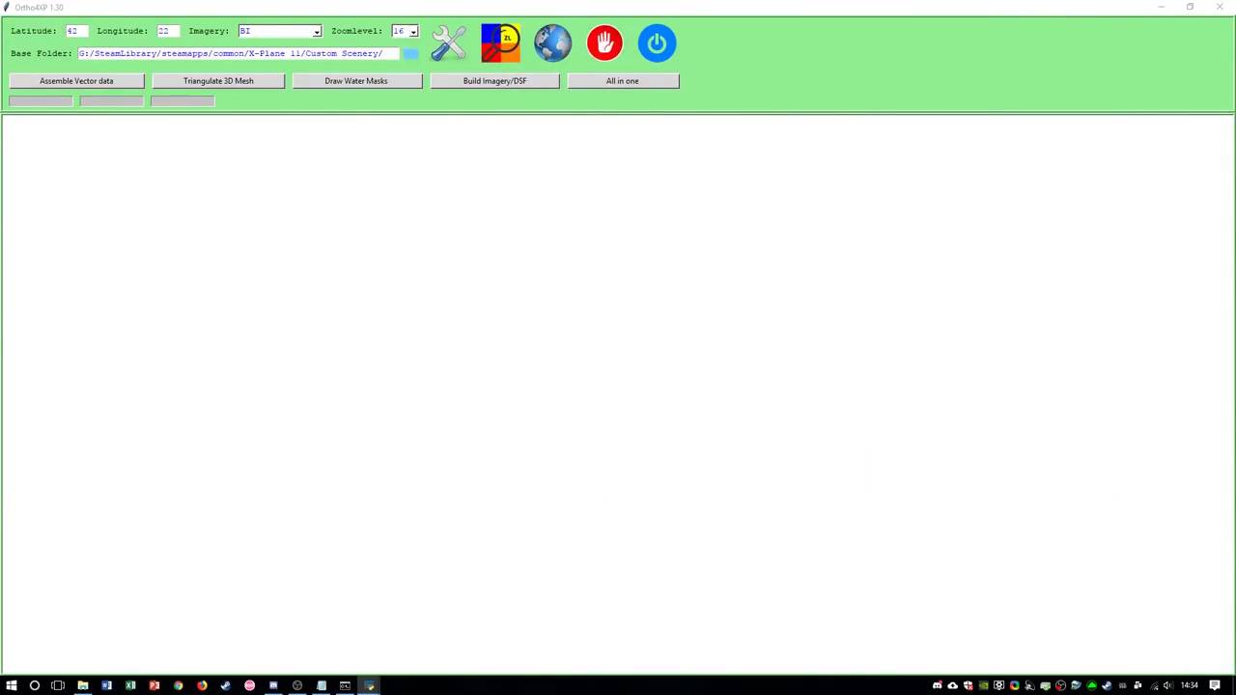
Step: Point custom_overlay_src at the zzz_hd_global_scenery4 folder in the configuration, then reopen the tiles map
{"action": "left_click", "coordinate": [449, 45]}
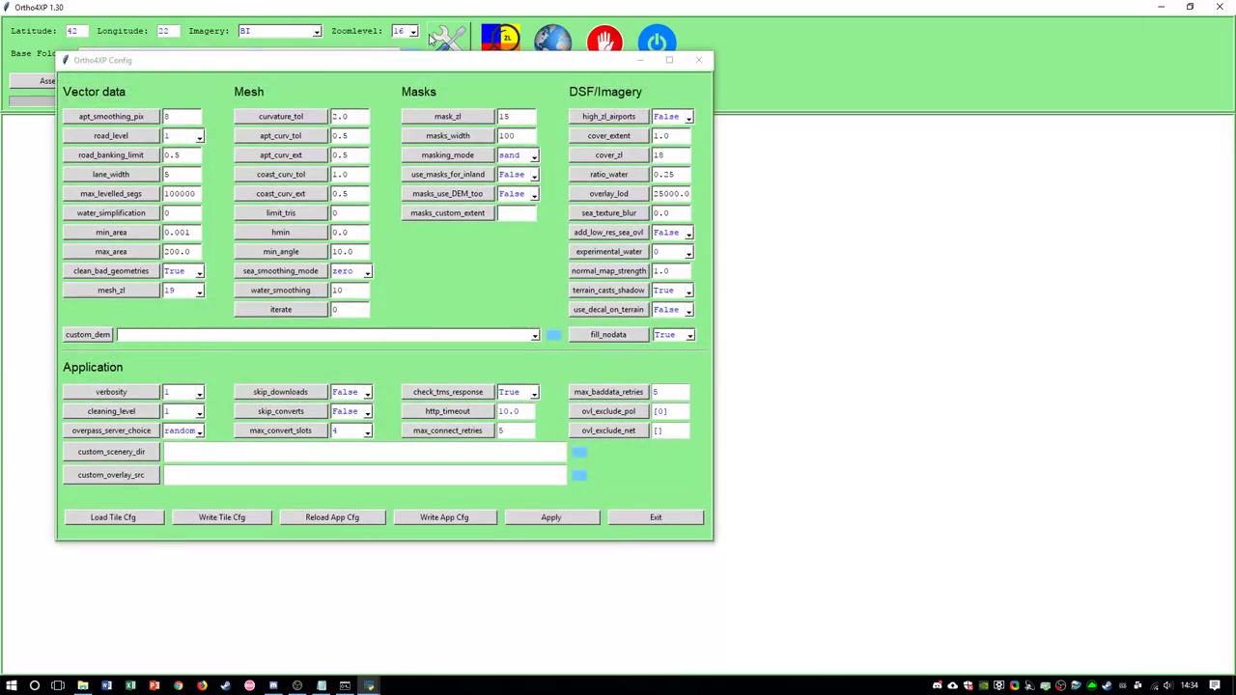
{"action": "left_click", "coordinate": [135, 454]}
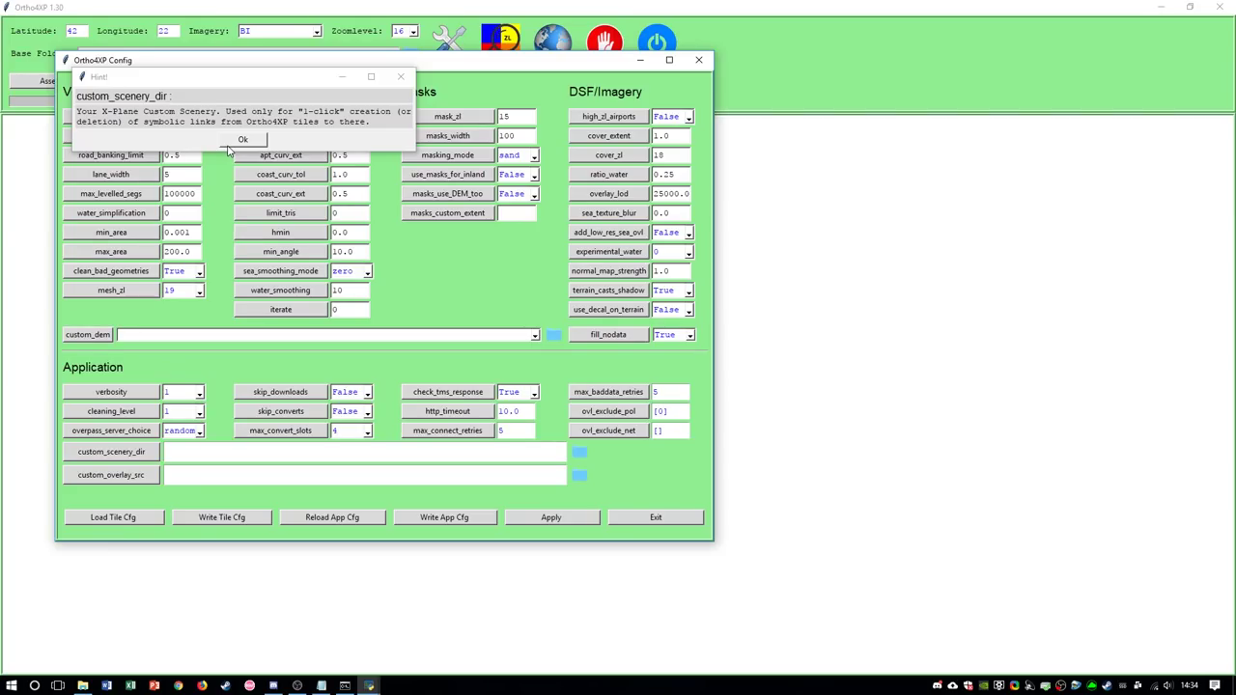
{"action": "left_click", "coordinate": [243, 139]}
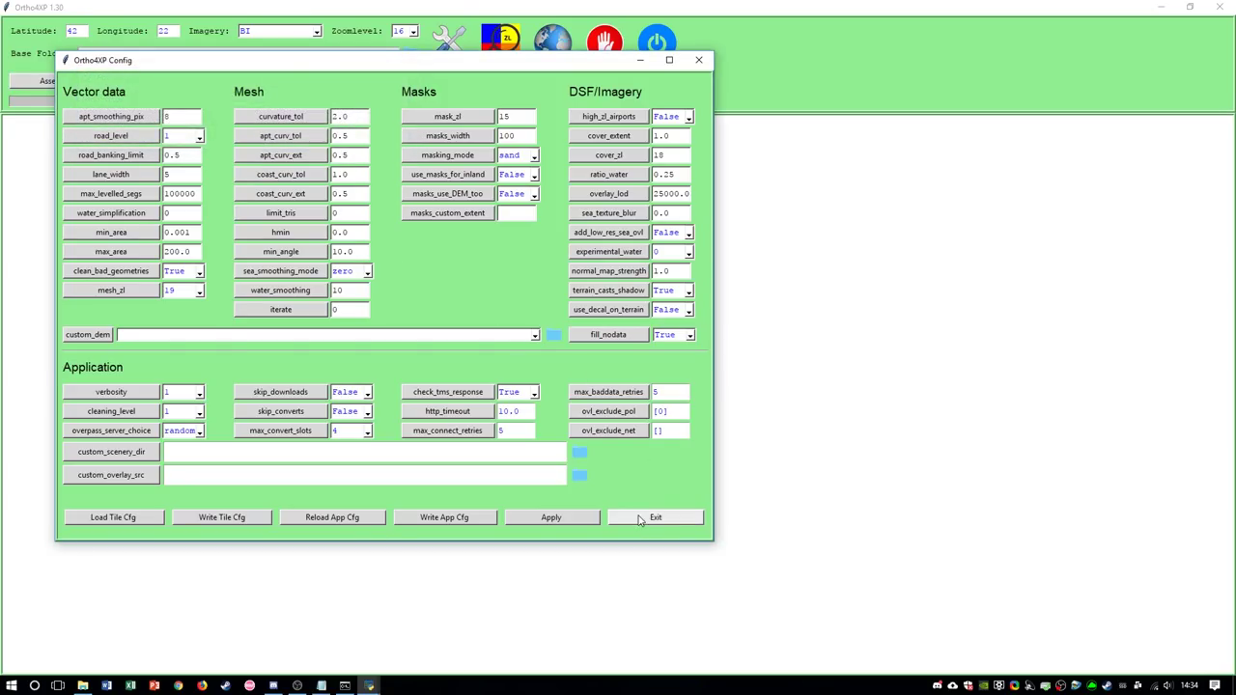
{"action": "left_click", "coordinate": [578, 451]}
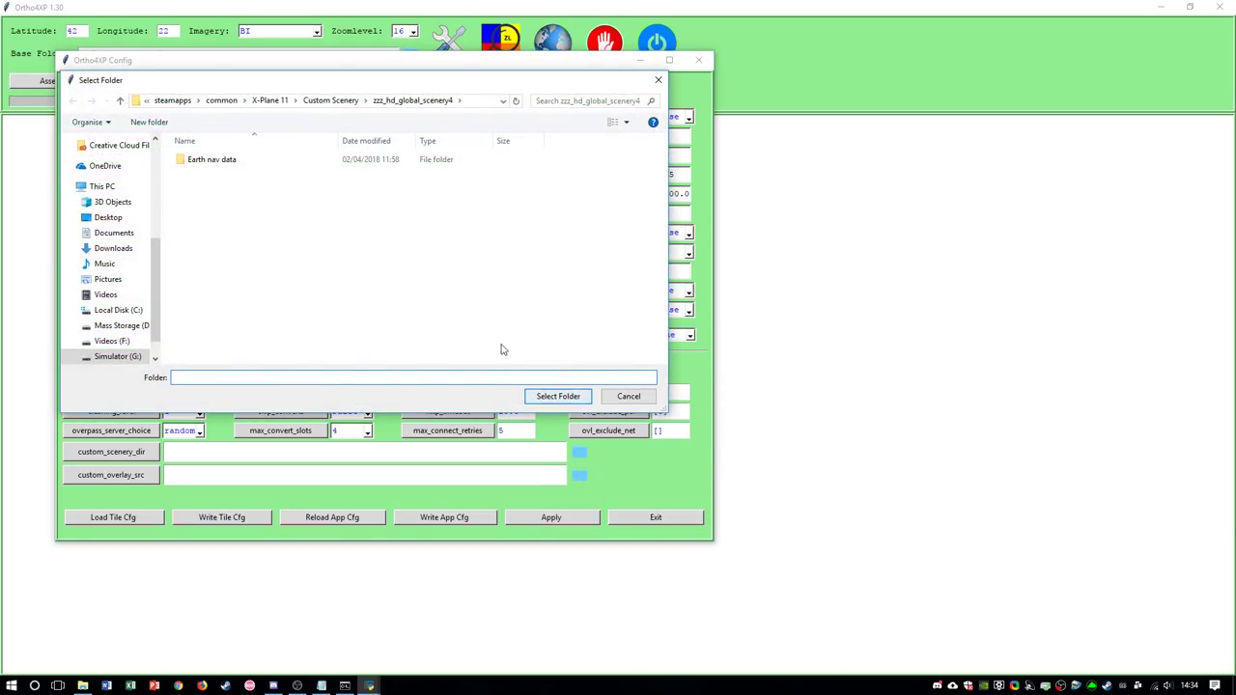
{"action": "left_click", "coordinate": [571, 390]}
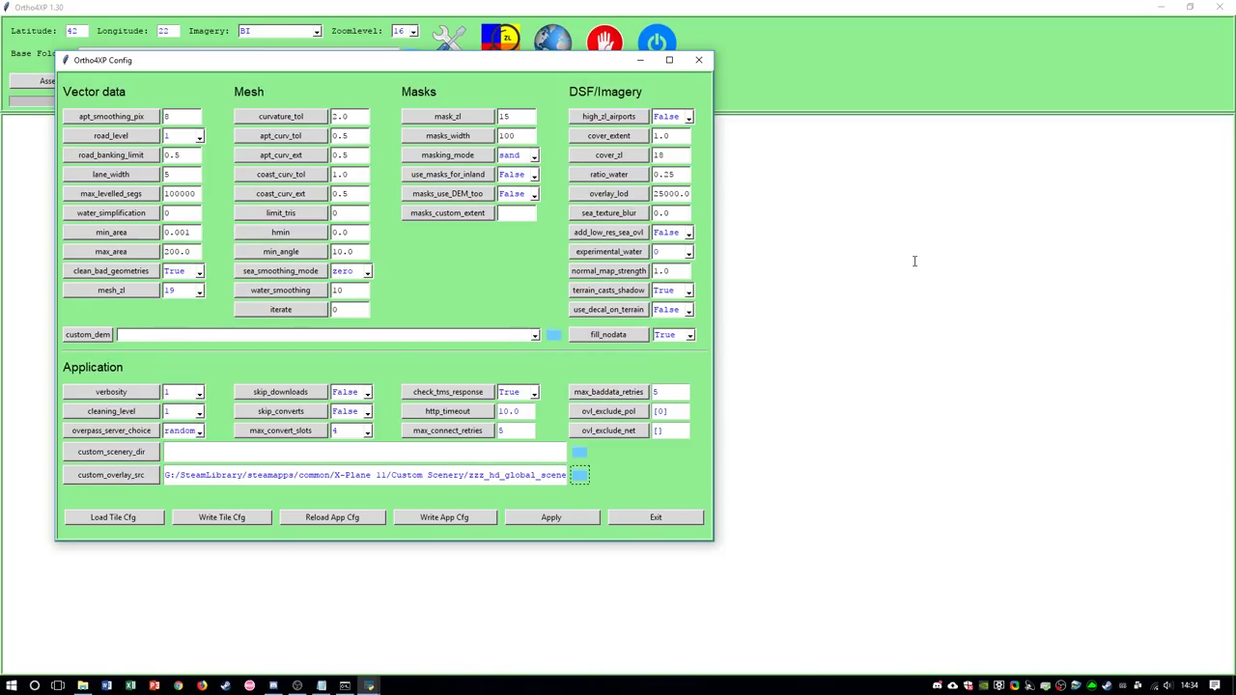
{"action": "left_click", "coordinate": [552, 39]}
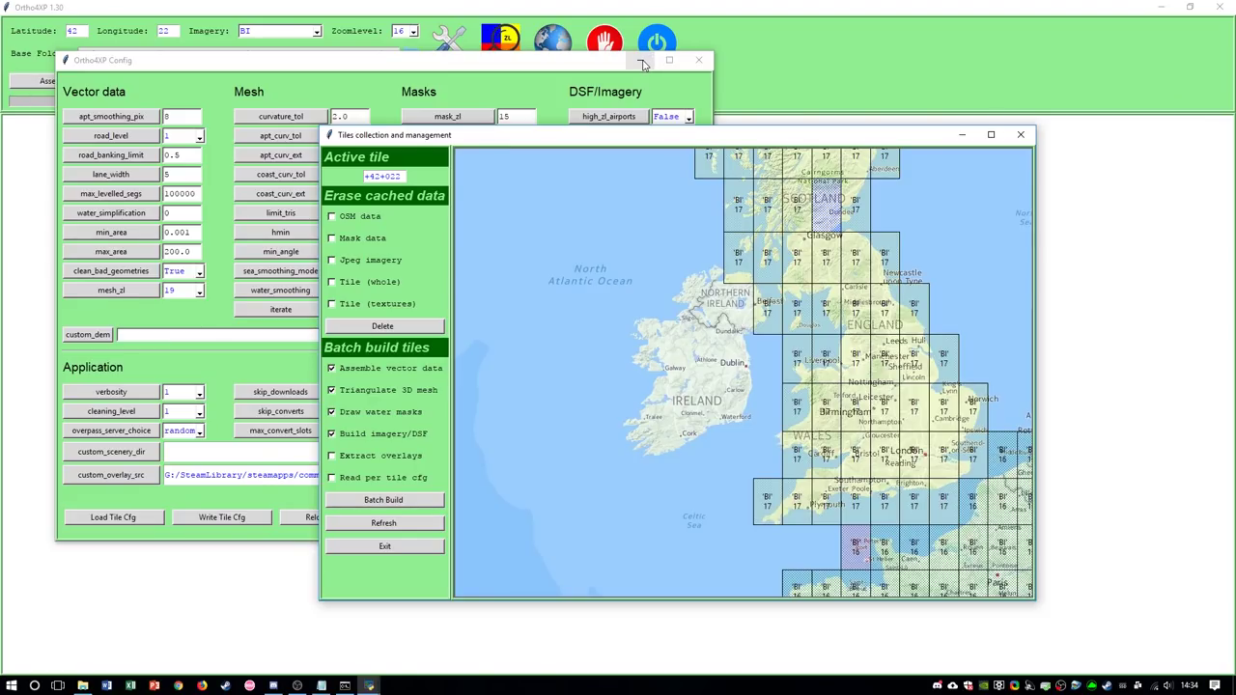
Step: Exit the configuration and start the batch build of tile +49-003, keeping its progress log visible
{"action": "left_click", "coordinate": [698, 60]}
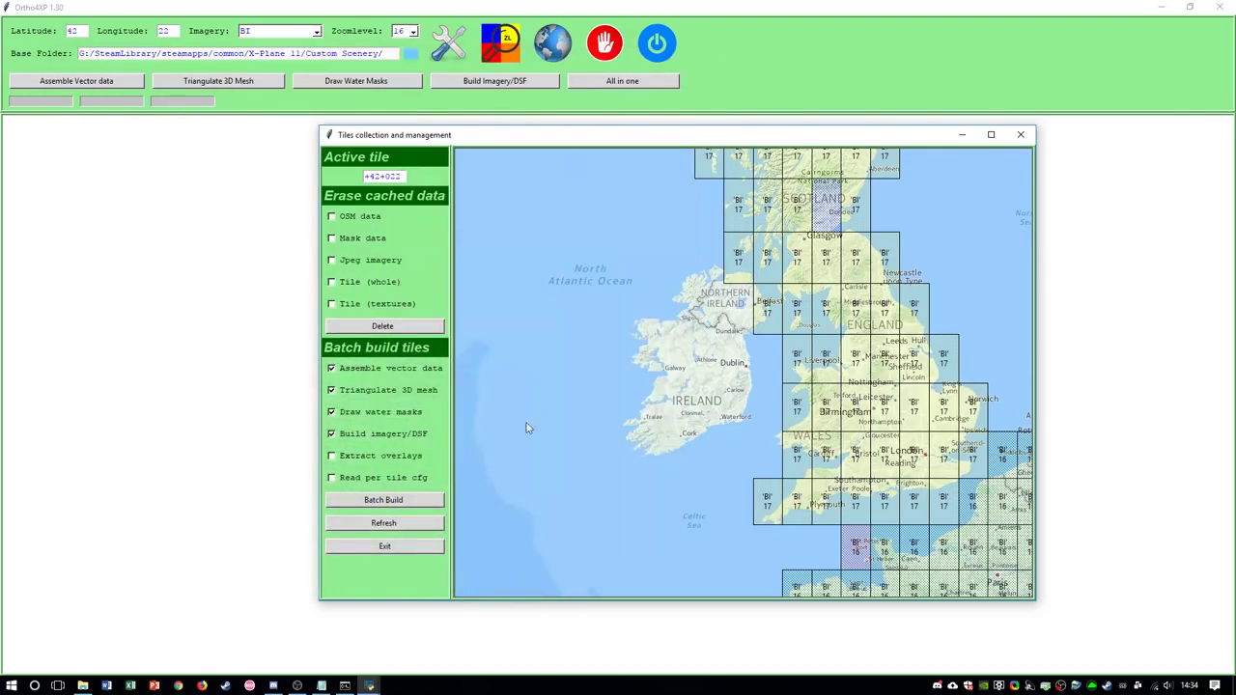
{"action": "left_click", "coordinate": [395, 501]}
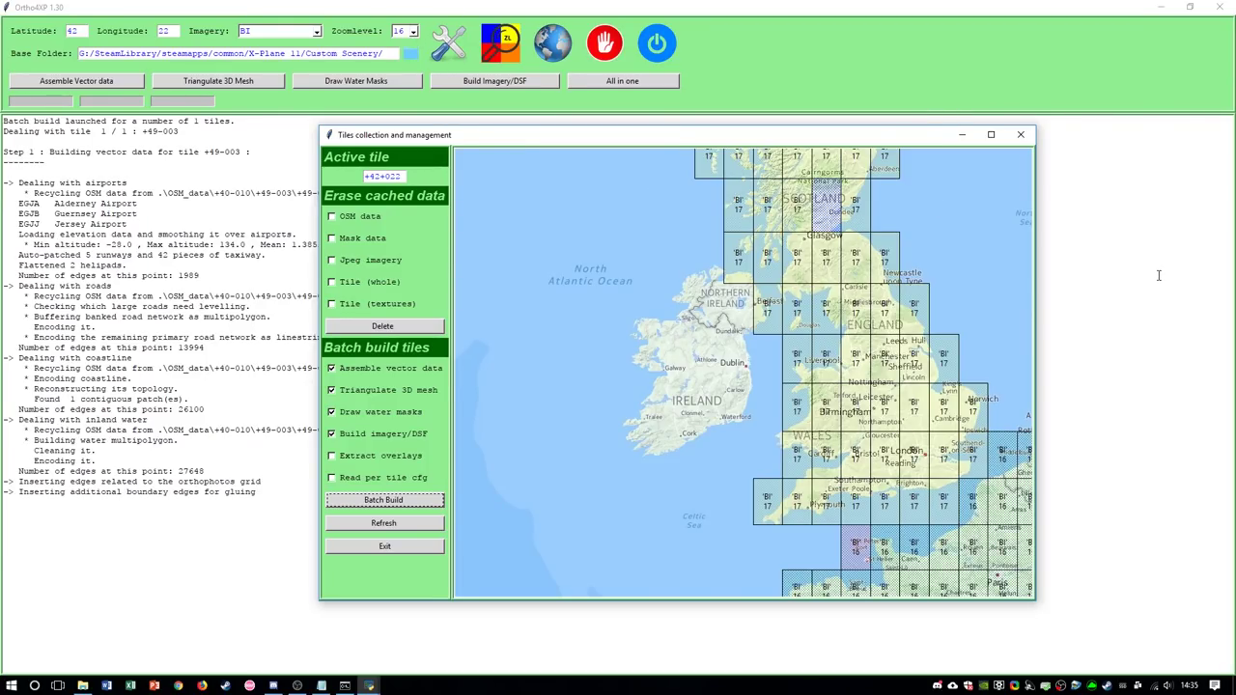
{"action": "left_click", "coordinate": [956, 135]}
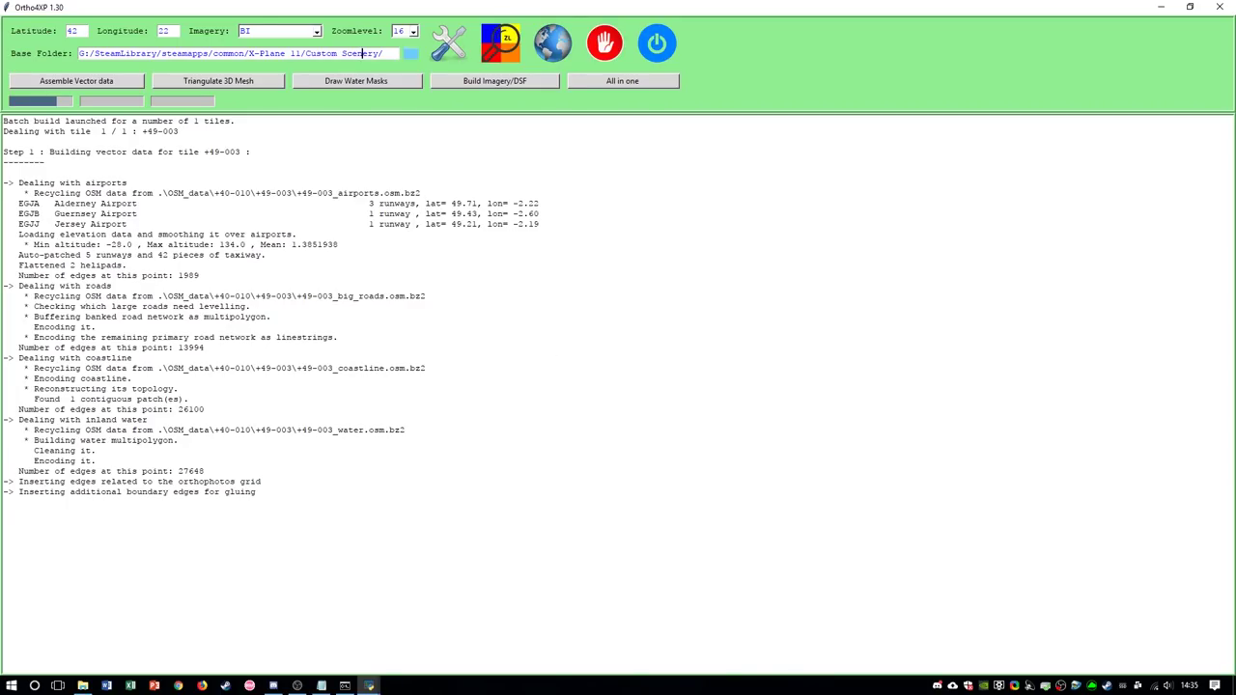
{"action": "key", "text": "alt+Tab"}
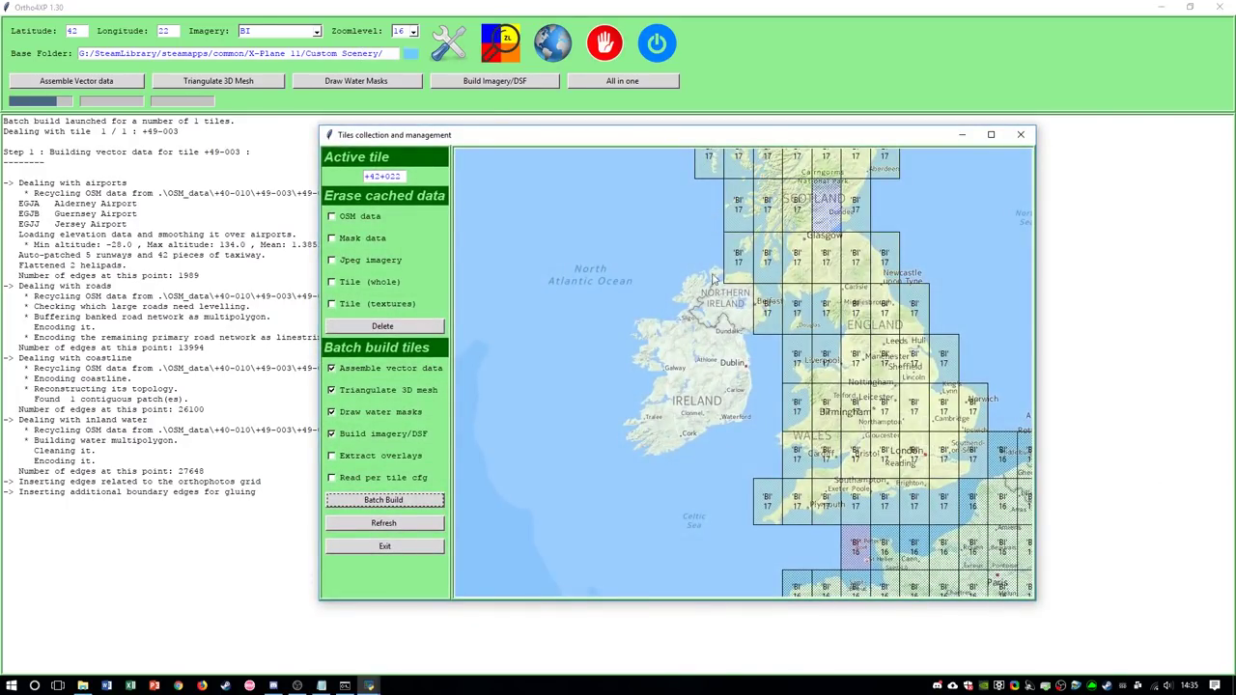
{"action": "left_click", "coordinate": [458, 70]}
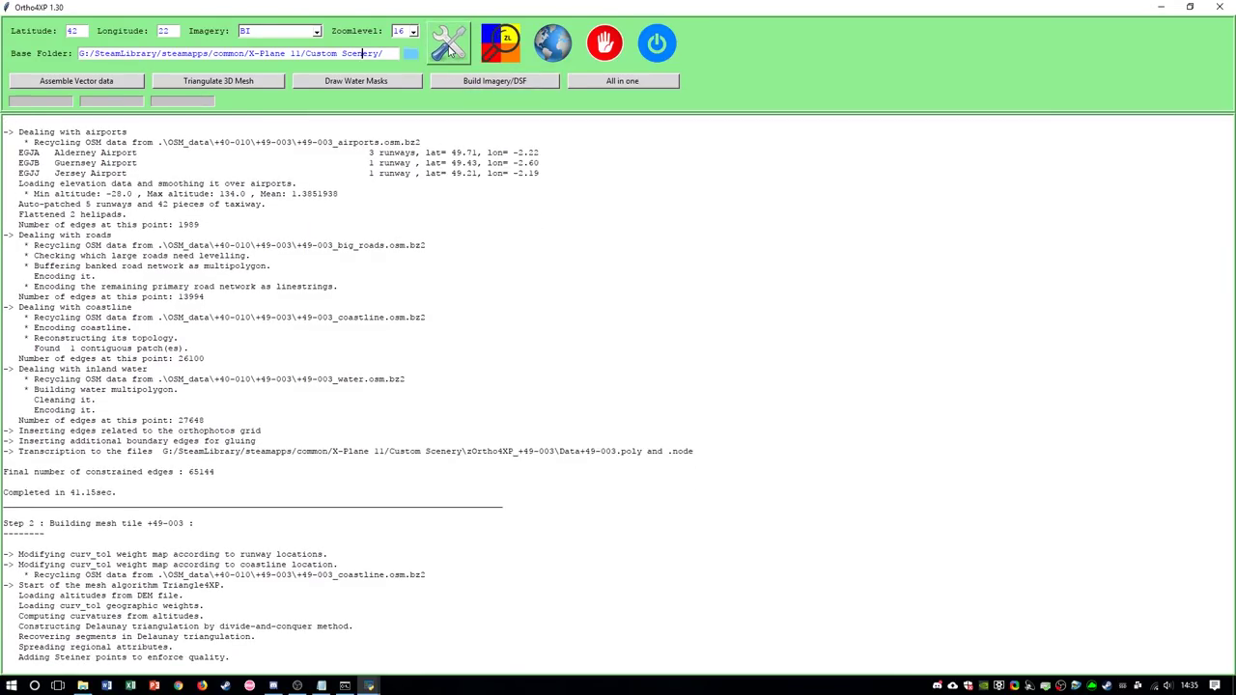
{"action": "mouse_move", "coordinate": [369, 685]}
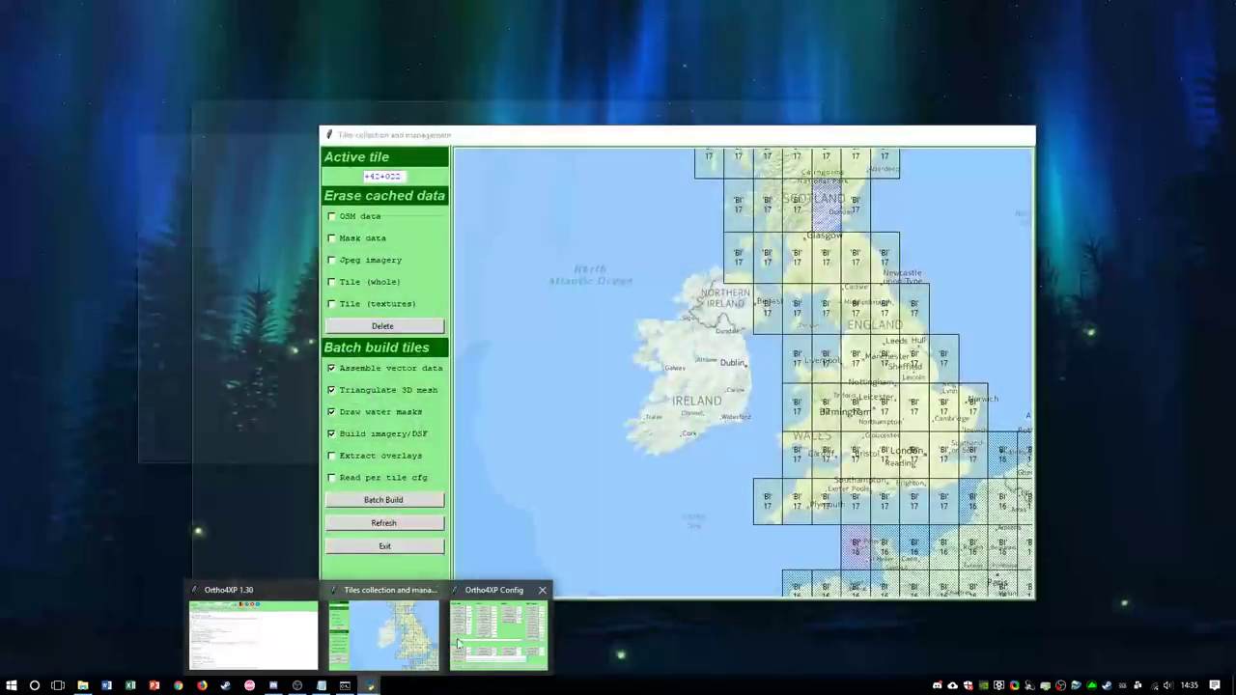
{"action": "left_click", "coordinate": [492, 632]}
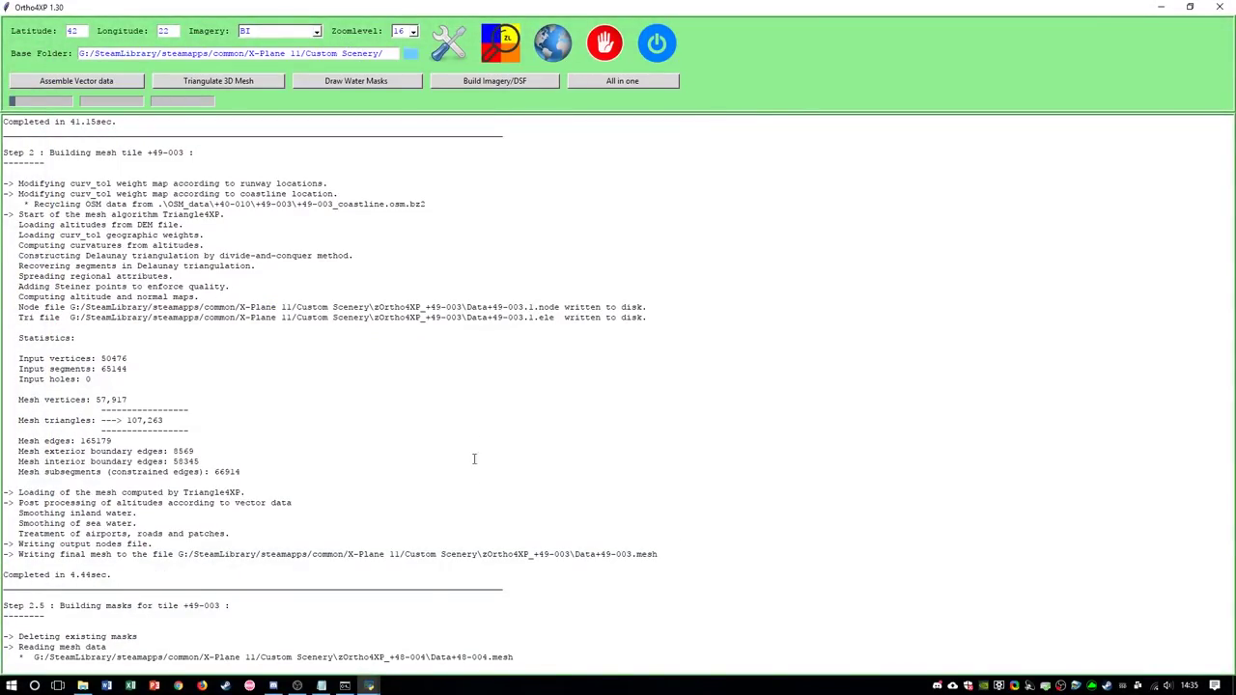
{"action": "left_click", "coordinate": [492, 632]}
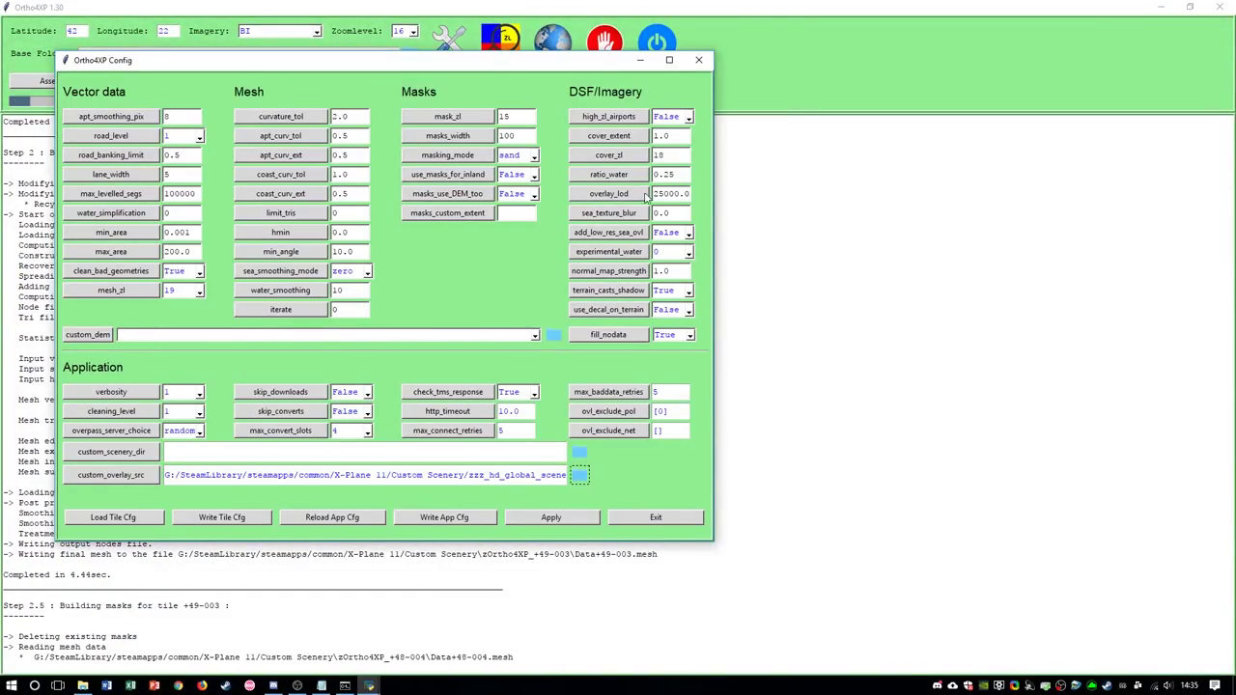
{"action": "left_click", "coordinate": [663, 116]}
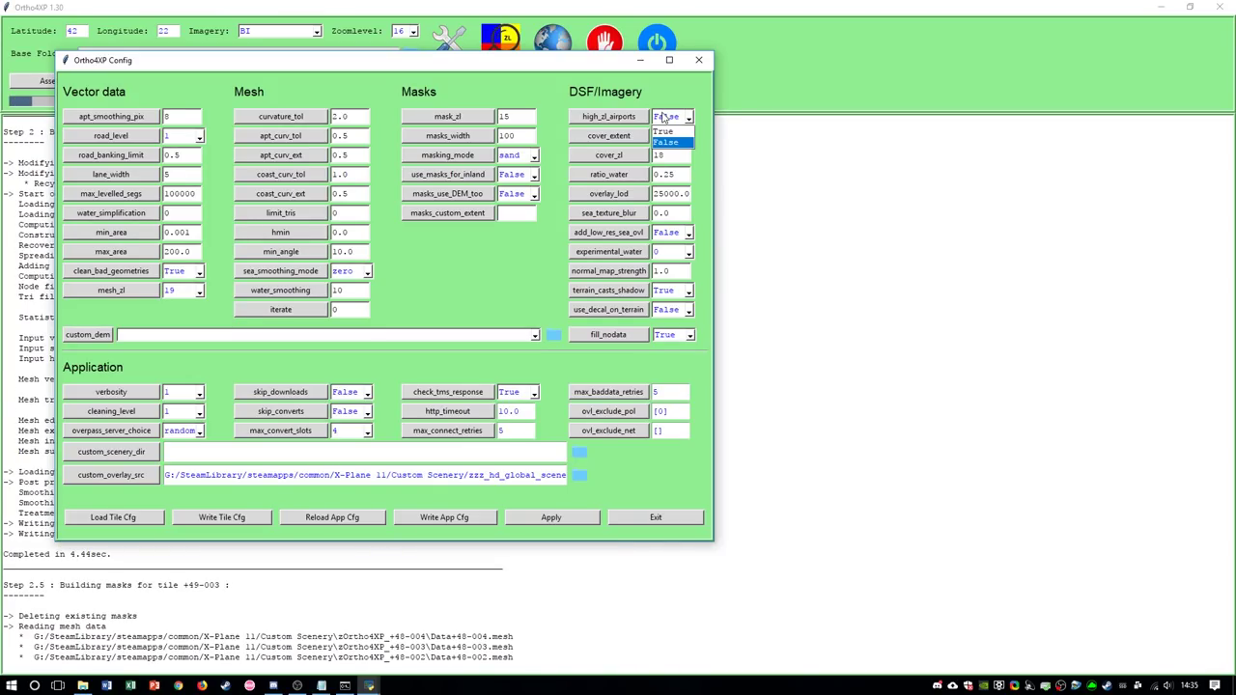
{"action": "left_click", "coordinate": [689, 116]}
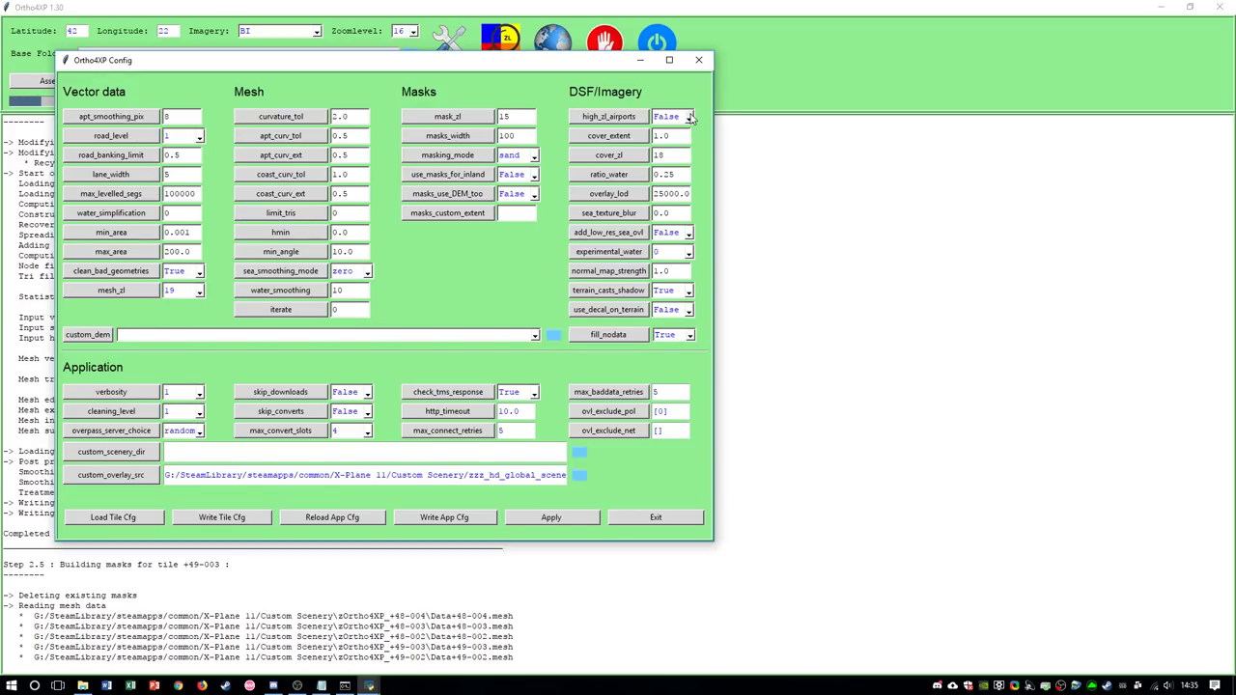
{"action": "left_click", "coordinate": [608, 117]}
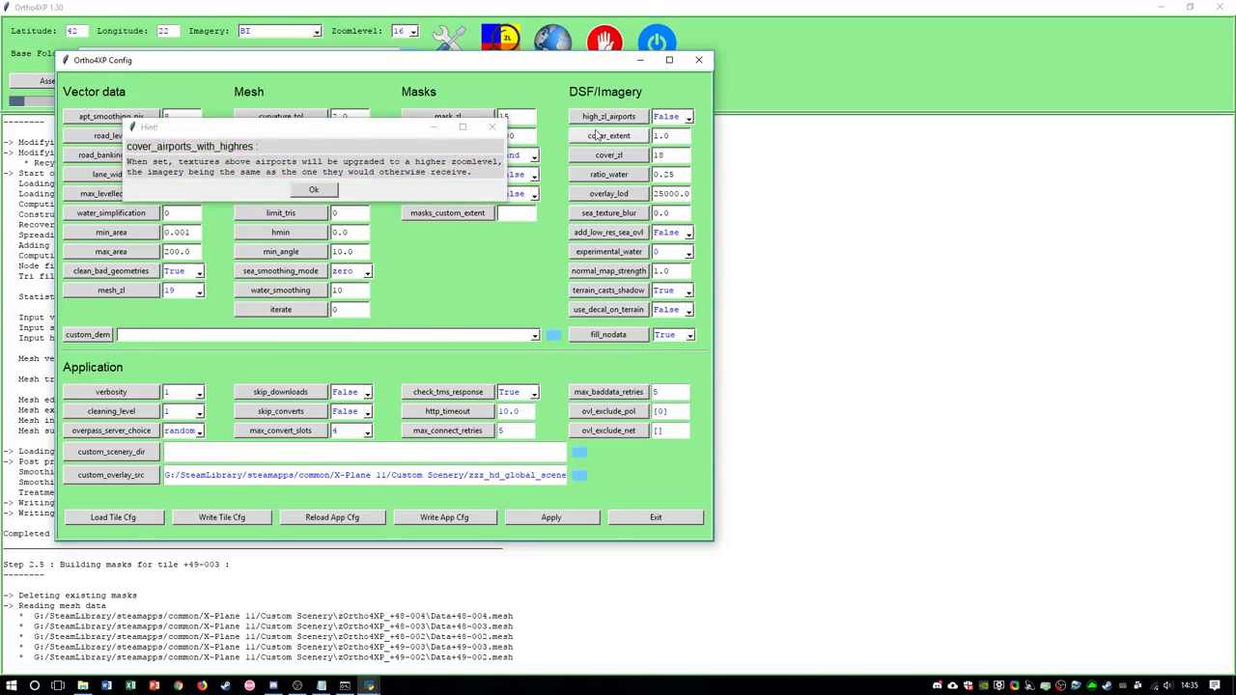
{"action": "left_click", "coordinate": [336, 195]}
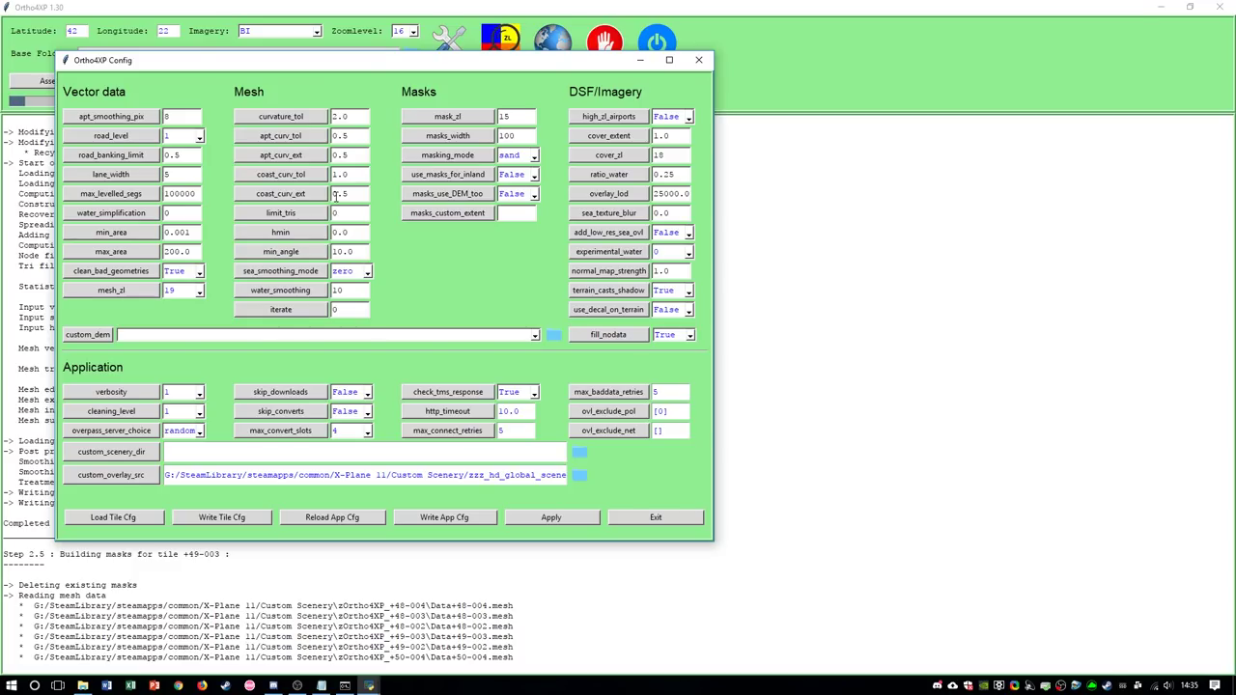
{"action": "left_click", "coordinate": [632, 253]}
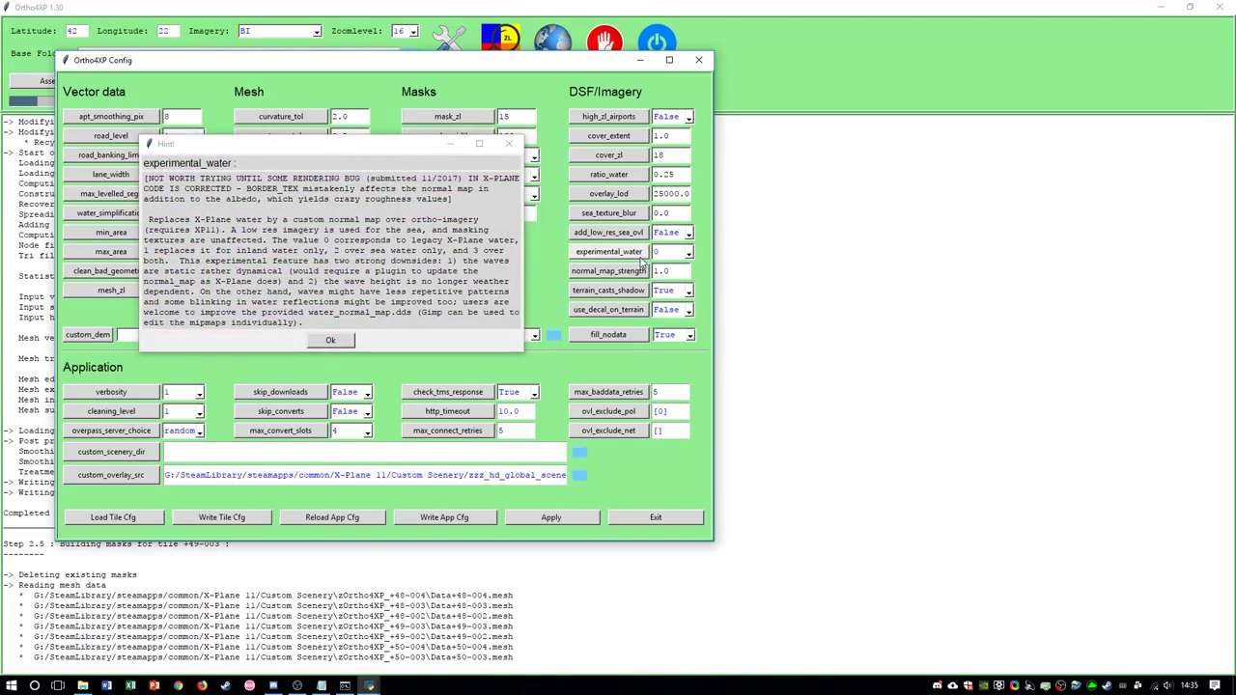
{"action": "left_click", "coordinate": [348, 338]}
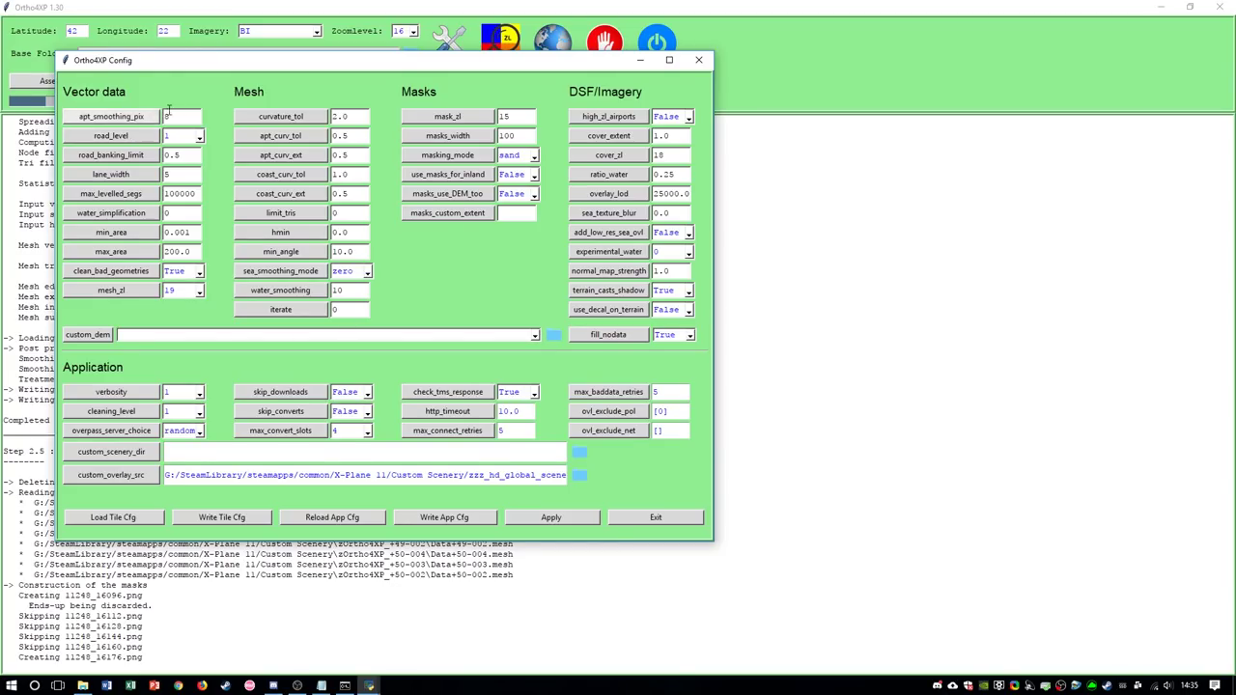
{"action": "left_click", "coordinate": [550, 517]}
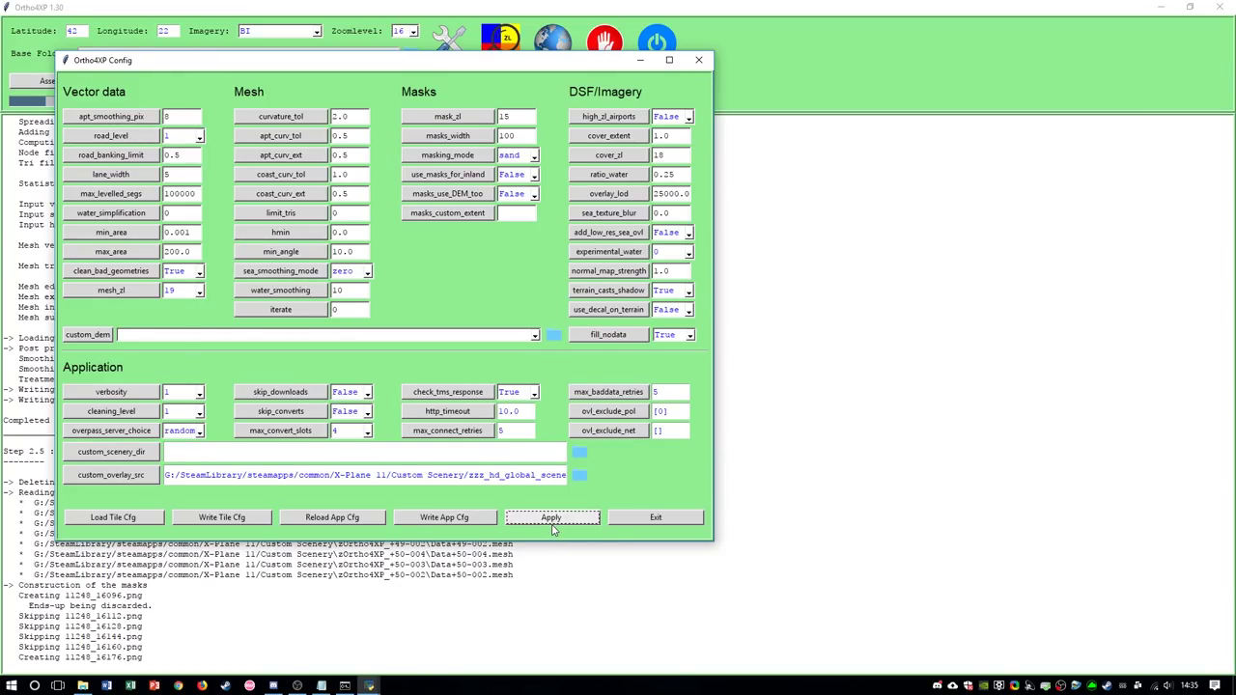
{"action": "left_click", "coordinate": [655, 518]}
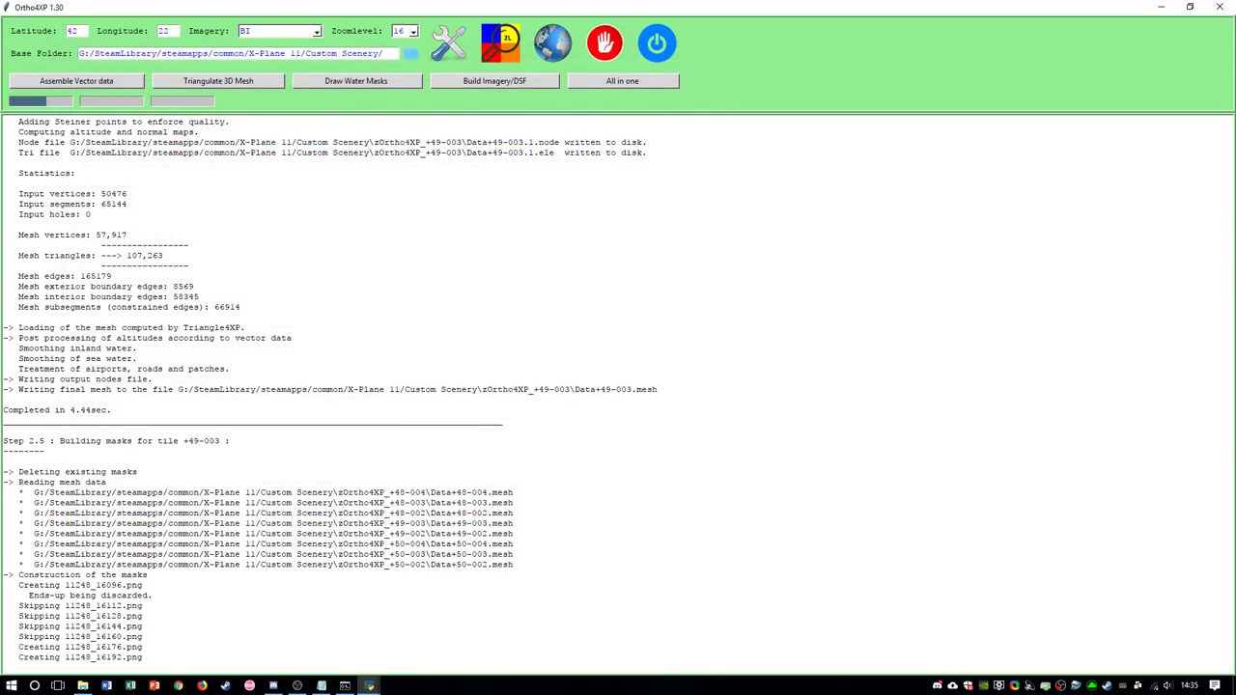
Step: Bring up the Ortho4XP cmd.exe console, move it aside, then minimize it
{"action": "key", "text": "alt+Tab"}
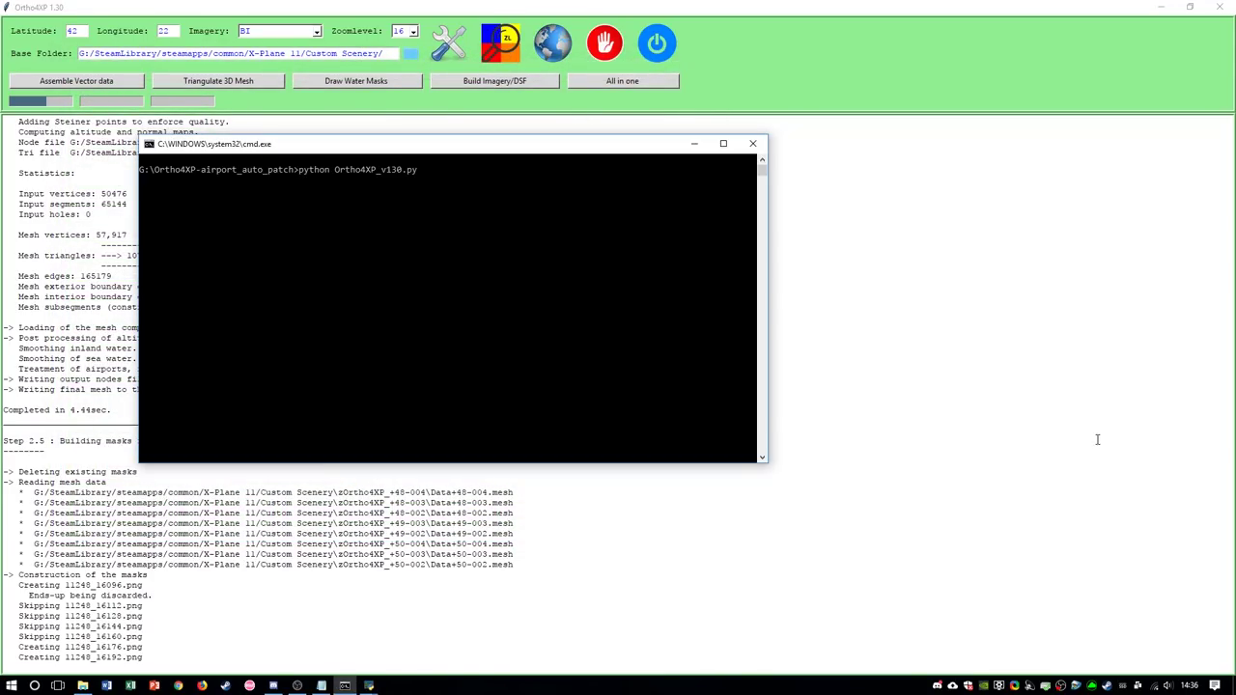
{"action": "left_click_drag", "start_coordinate": [323, 152], "coordinate": [515, 204]}
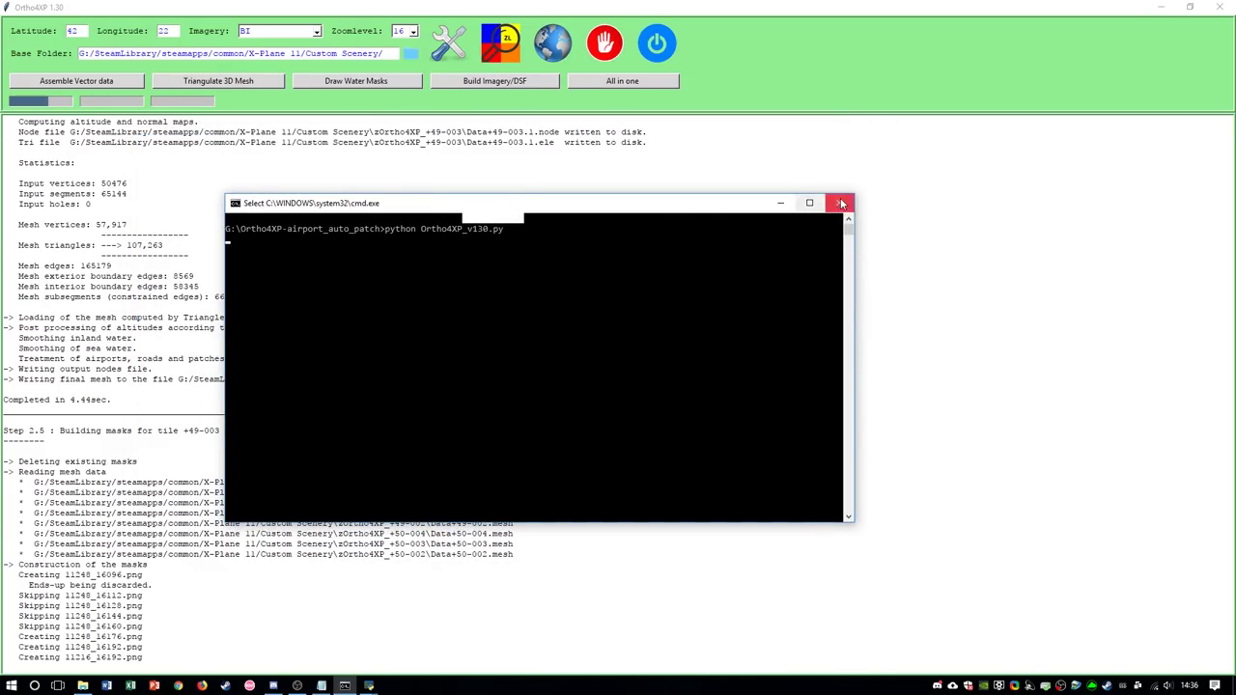
{"action": "left_click", "coordinate": [609, 269]}
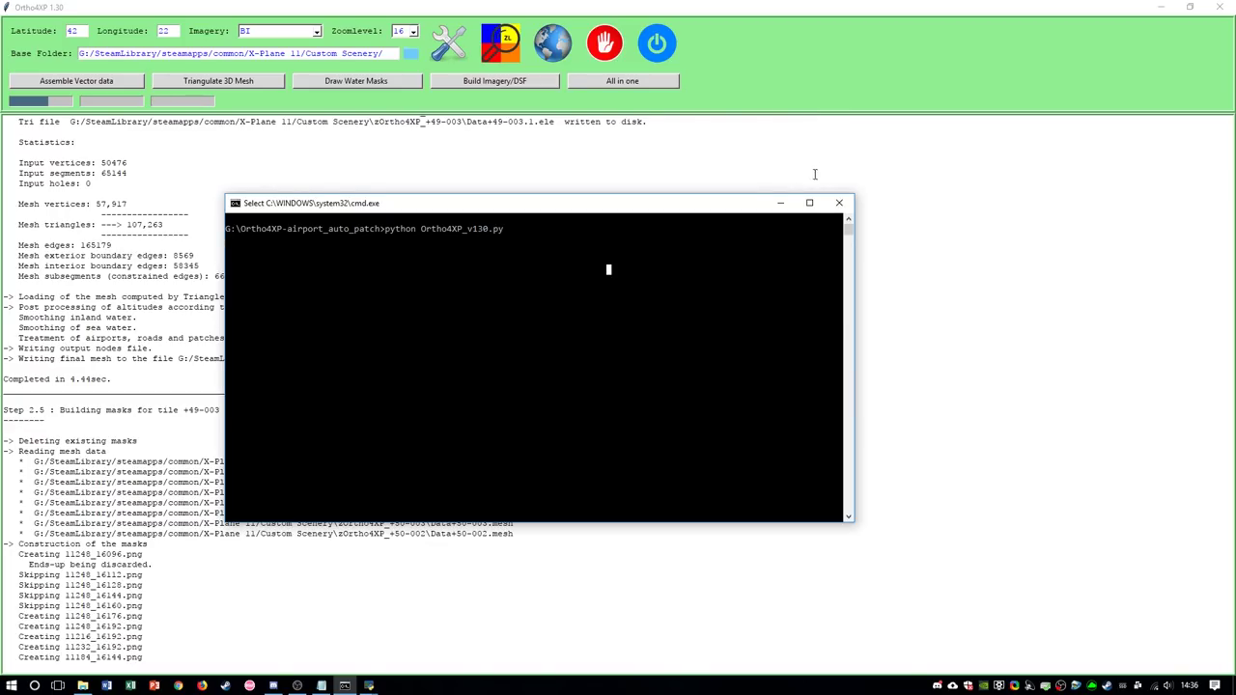
{"action": "left_click", "coordinate": [780, 203]}
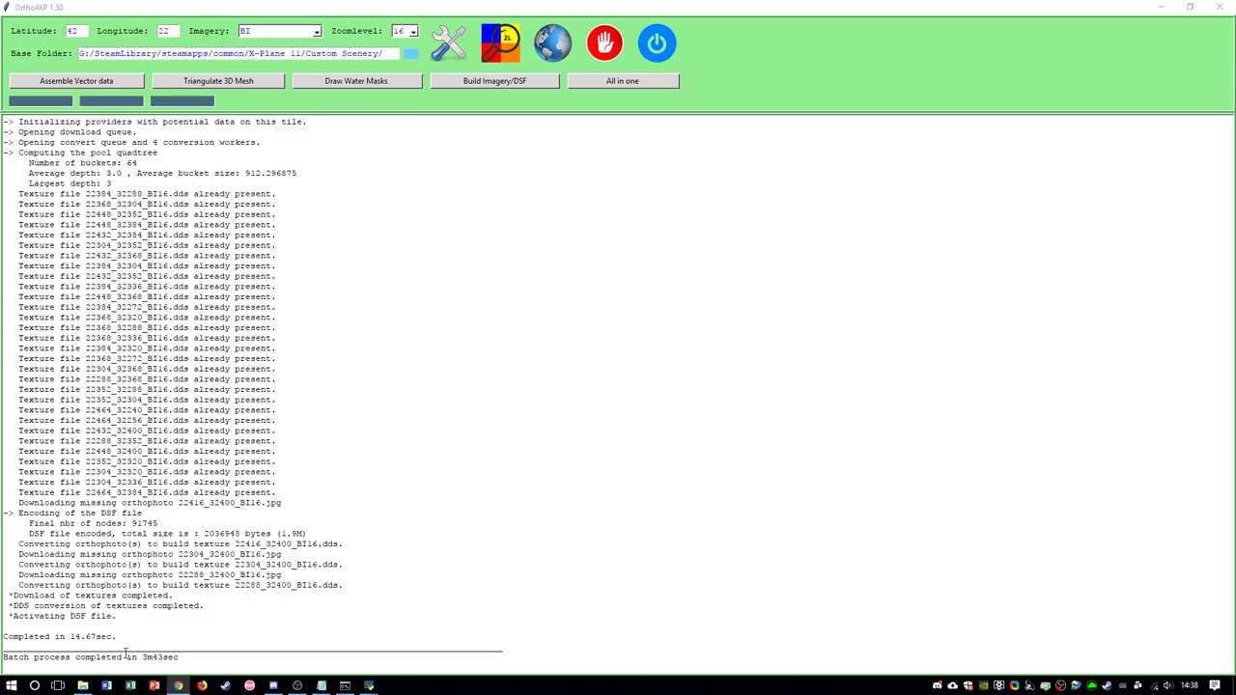
Step: Scroll the Ortho4XP log to the 'Batch process completed' line showing 3m43sec
{"action": "left_click", "coordinate": [266, 656]}
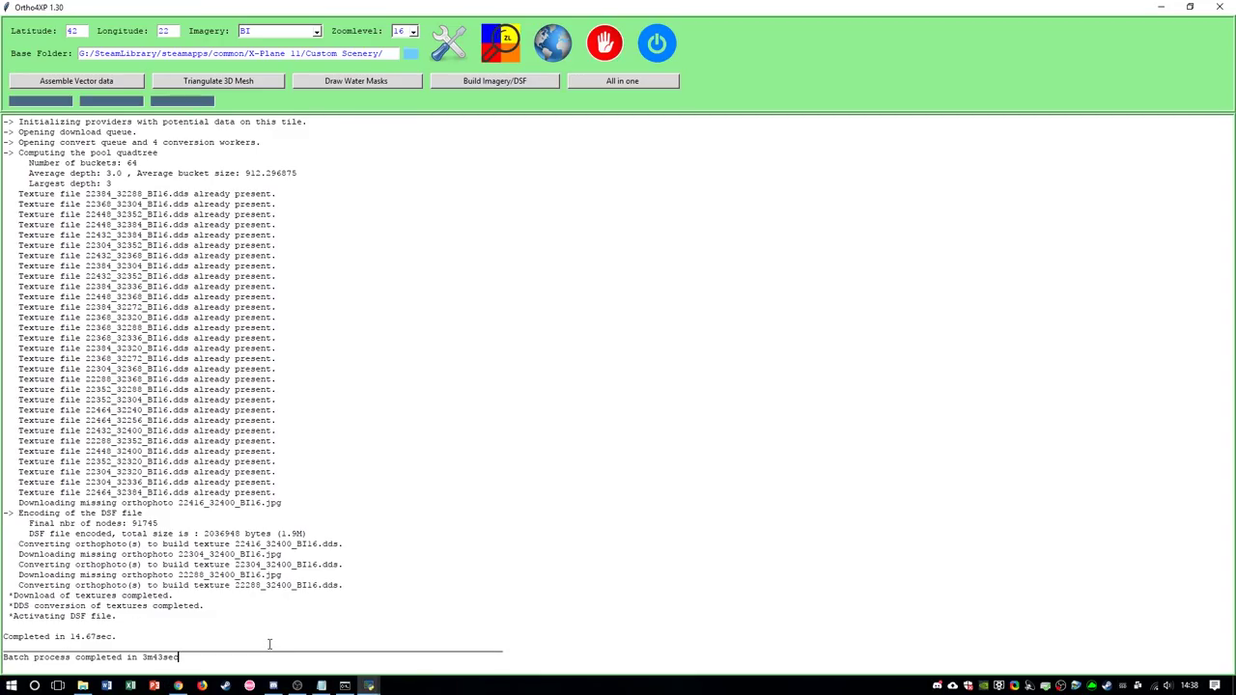
{"action": "scroll", "coordinate": [276, 483], "scroll_direction": "up", "scroll_amount": 15}
{"action": "scroll", "coordinate": [278, 476], "scroll_direction": "down", "scroll_amount": 6}
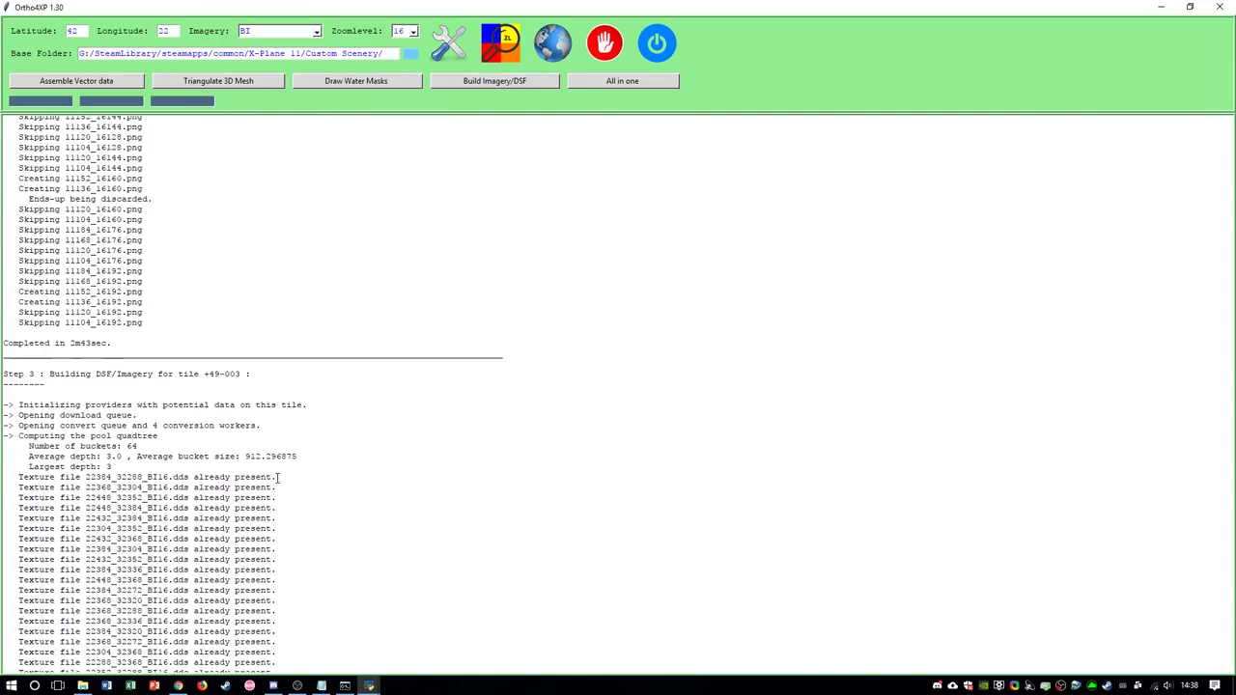
{"action": "scroll", "coordinate": [278, 477], "scroll_direction": "down", "scroll_amount": 9}
{"action": "scroll", "coordinate": [277, 464], "scroll_direction": "up", "scroll_amount": 12}
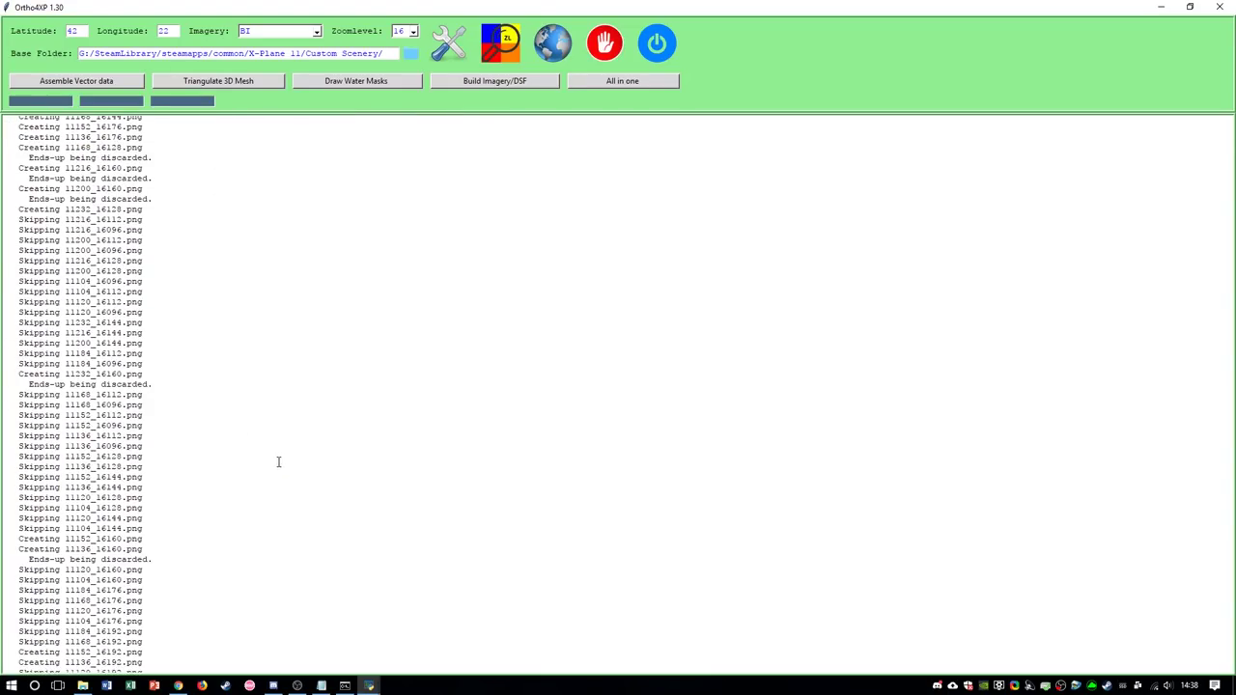
{"action": "scroll", "coordinate": [277, 464], "scroll_direction": "up", "scroll_amount": 12}
{"action": "left_click_drag", "start_coordinate": [15, 140], "coordinate": [198, 199]}
{"action": "left_click", "coordinate": [200, 214]}
{"action": "scroll", "coordinate": [339, 254], "scroll_direction": "down", "scroll_amount": 12}
{"action": "scroll", "coordinate": [343, 246], "scroll_direction": "down", "scroll_amount": 12}
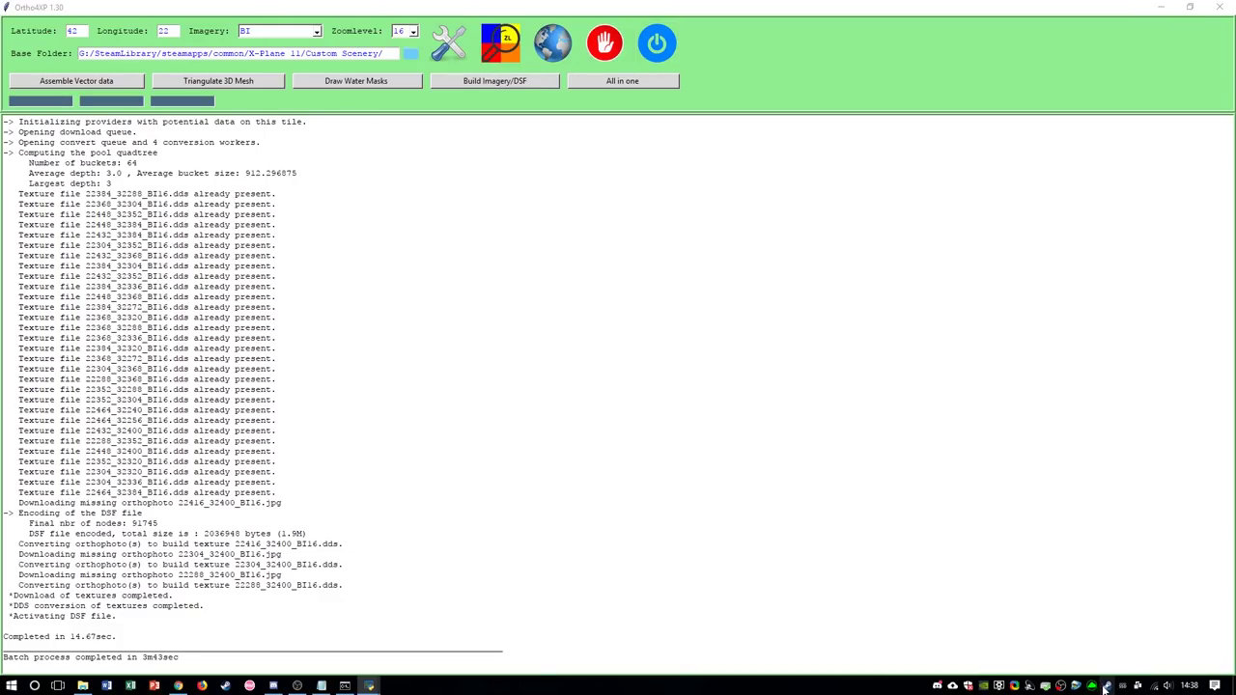
Step: Launch X-Plane 11 from Steam's system-tray quick-launch menu
{"action": "right_click", "coordinate": [1106, 685]}
{"action": "left_click", "coordinate": [1029, 487]}
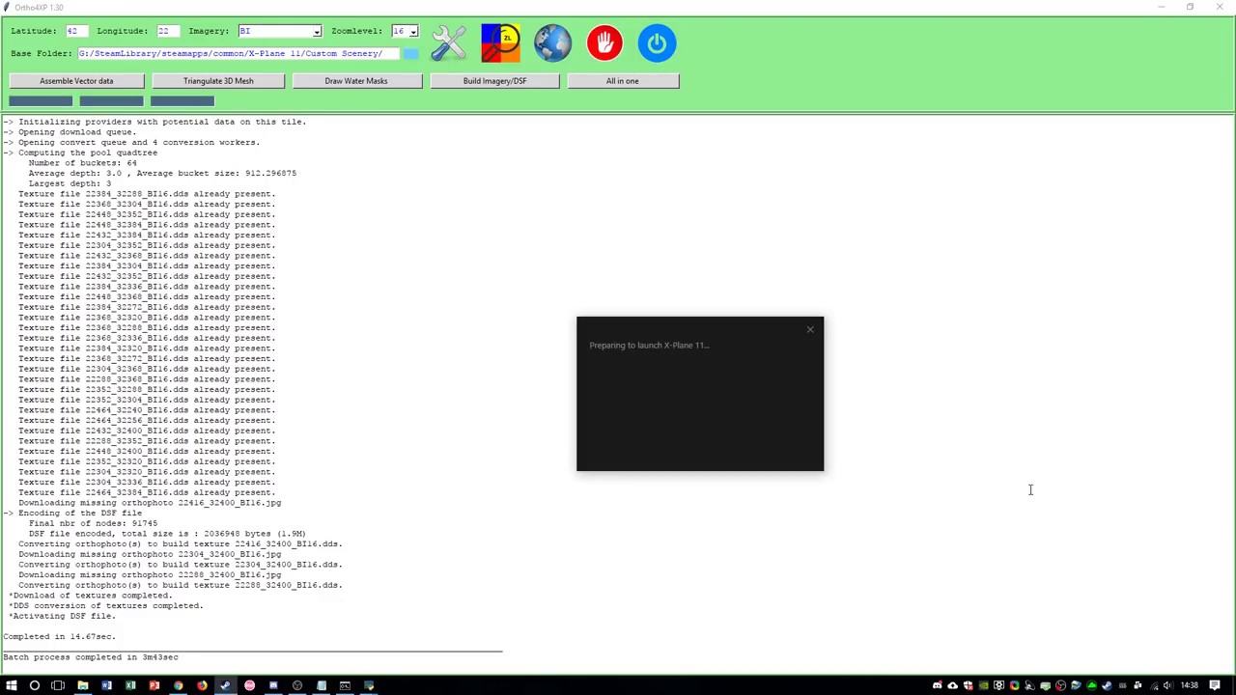